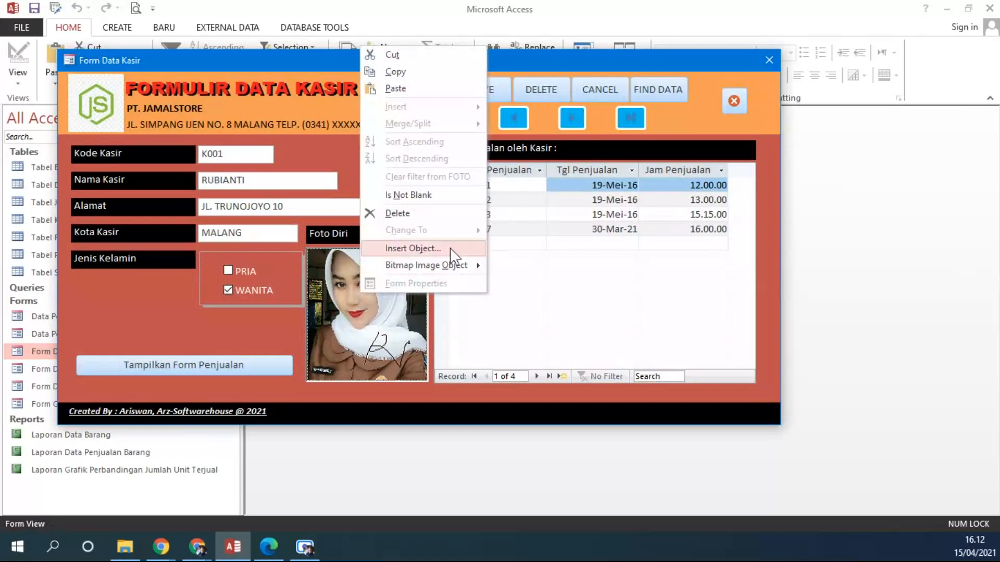
Insert a new Bitmap Image object into the empty Foto Diri field of cashier record K002.
click(451, 251)
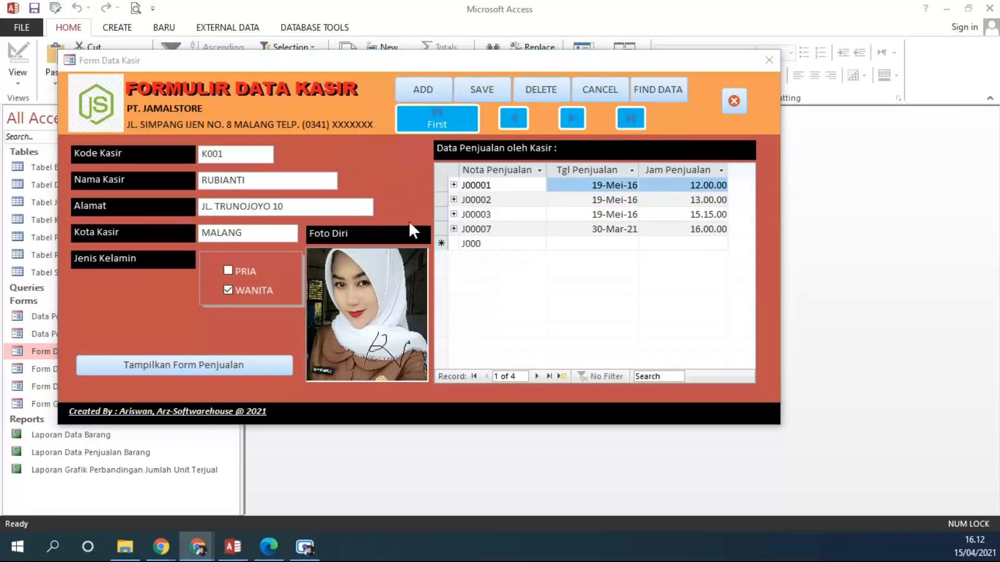
click(572, 118)
right_click(339, 284)
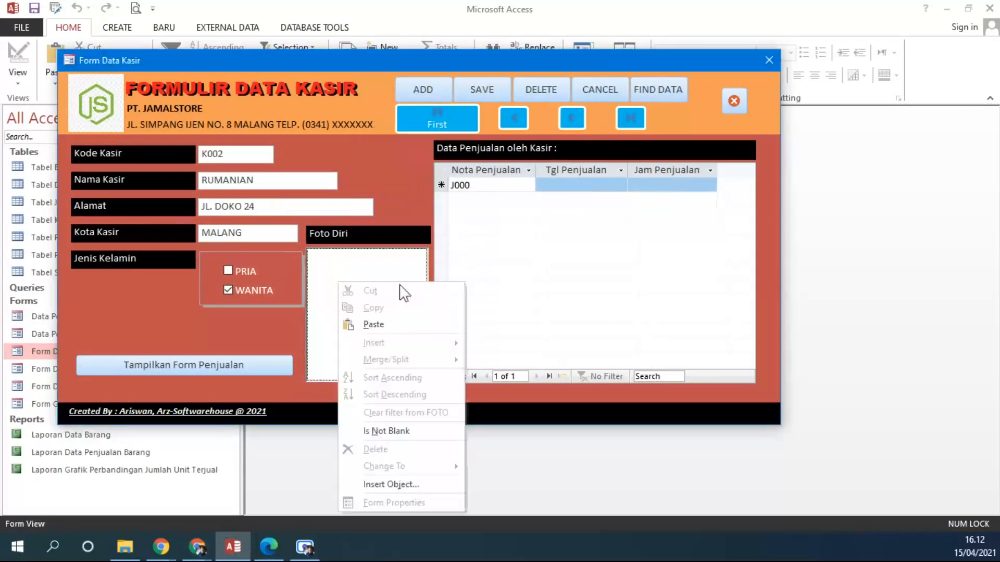
click(386, 483)
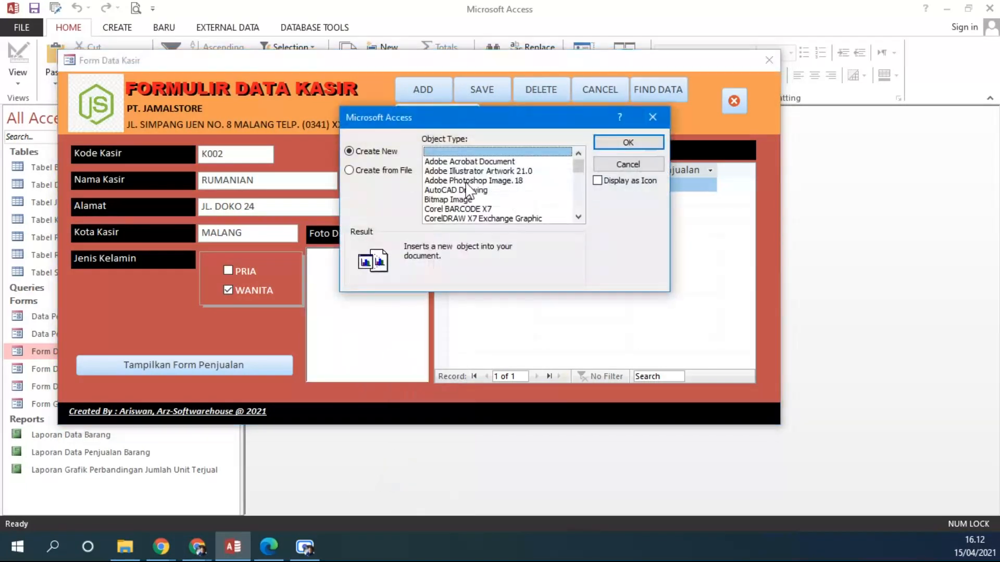
click(451, 202)
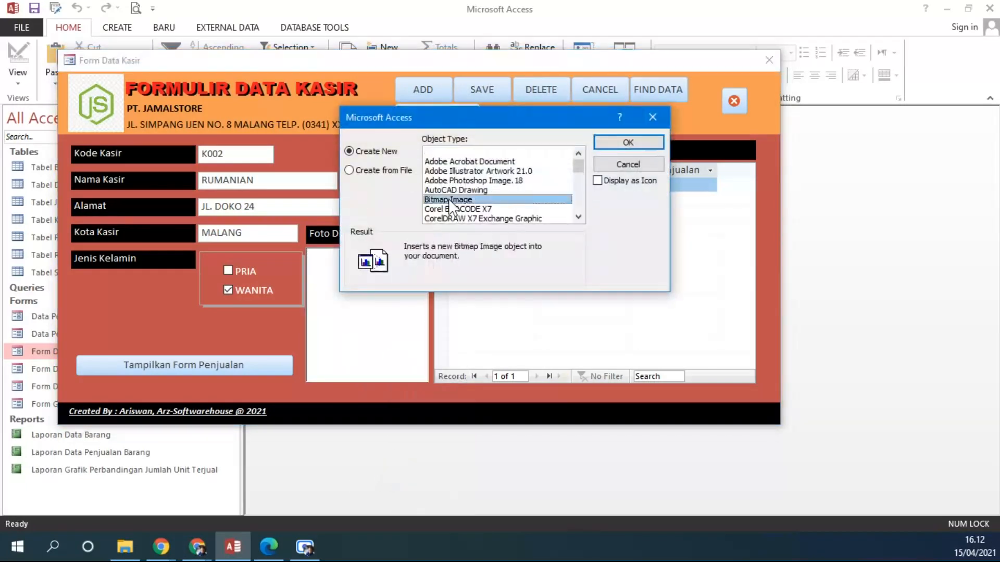
click(629, 141)
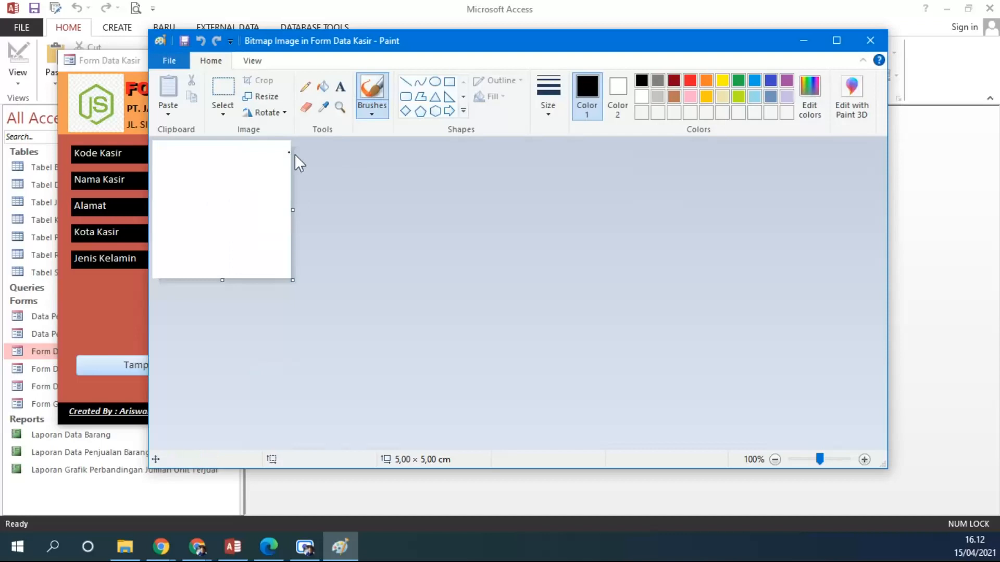
Draw a black brush signature with an underline as the photo of record K002, and close the cashier form.
mouse_move(225, 167)
mouse_down()
mouse_move(183, 226)
mouse_move(215, 161)
mouse_move(187, 179)
mouse_move(203, 244)
mouse_move(223, 203)
mouse_move(287, 187)
mouse_up()
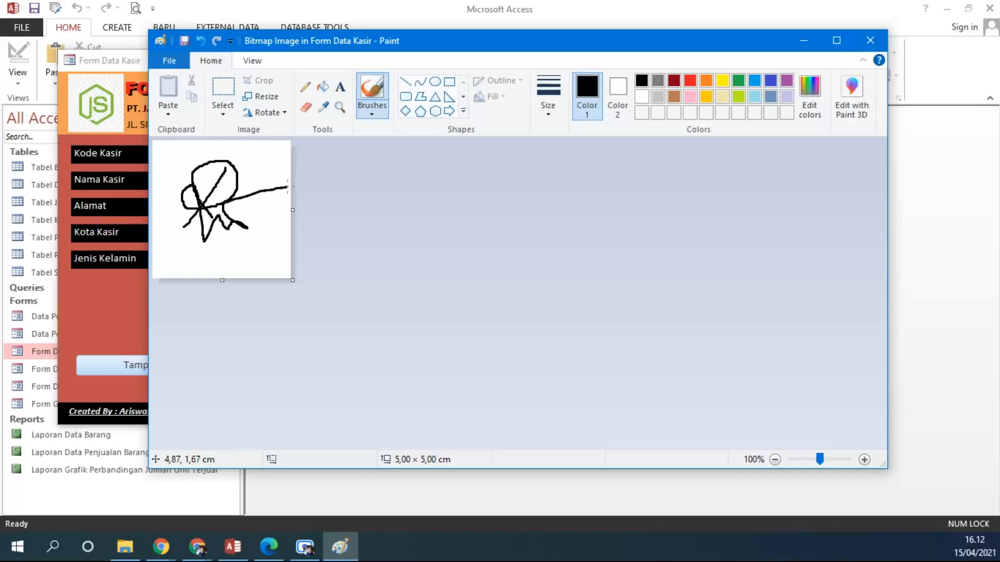
drag(177, 238, 262, 237)
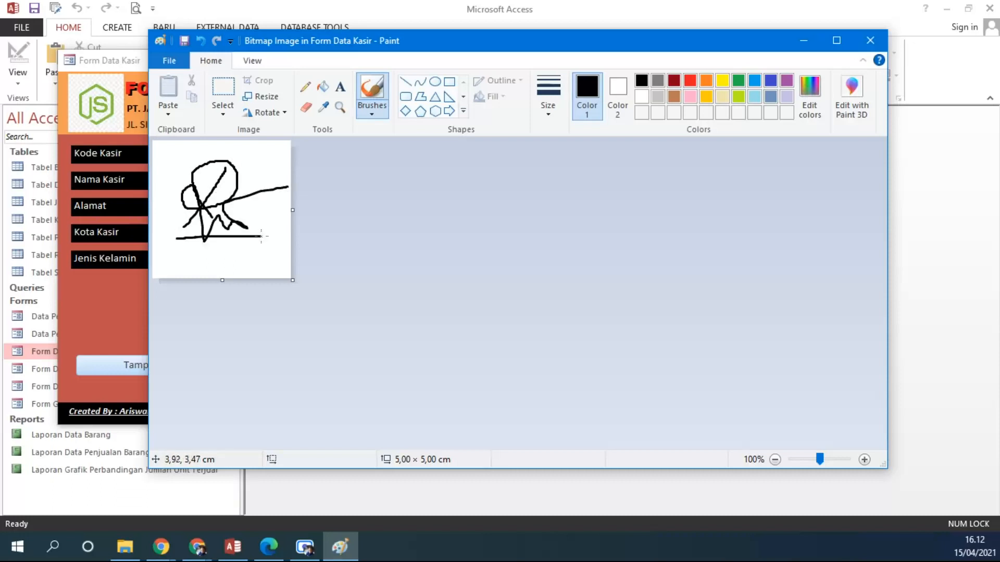
click(869, 40)
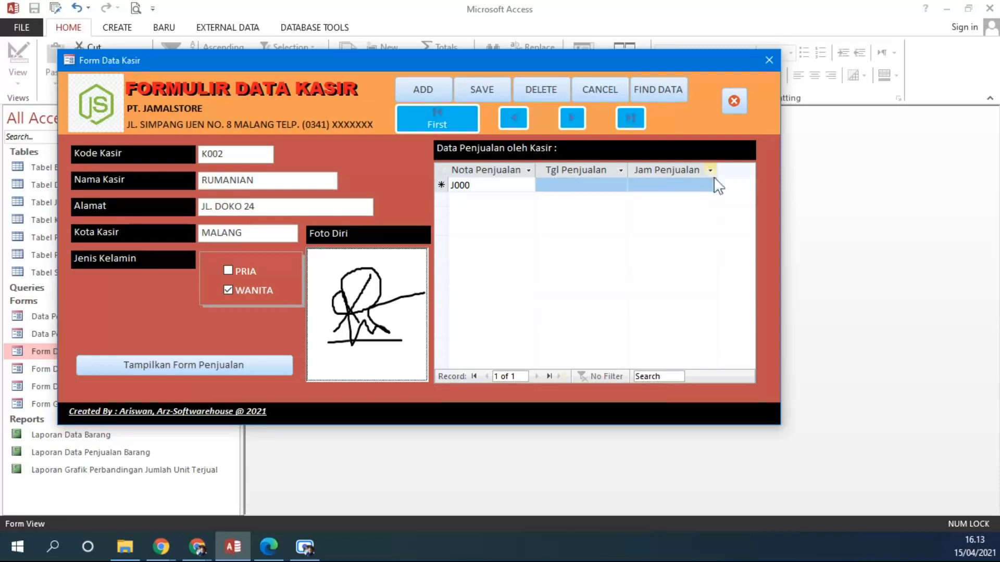
click(734, 101)
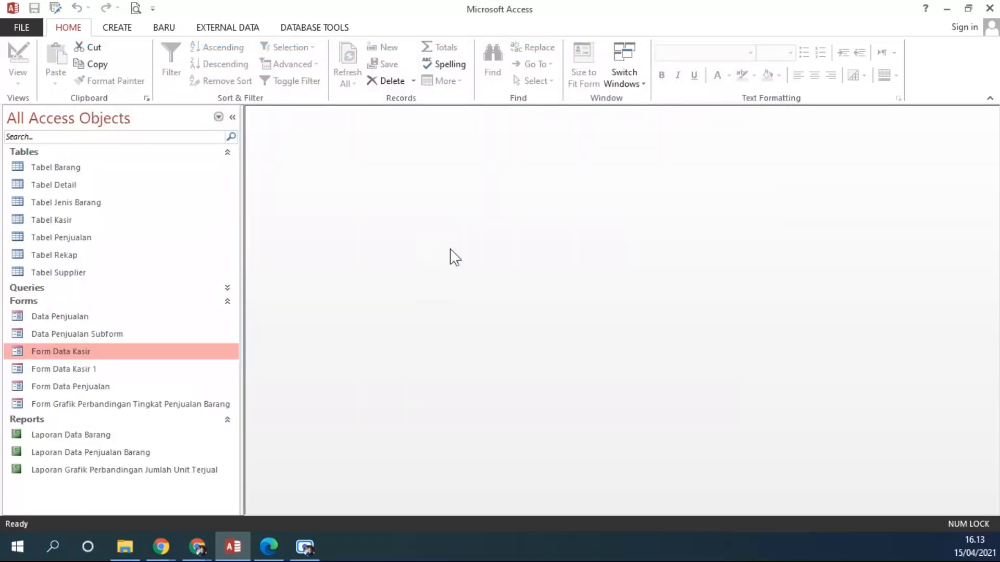
Start the Label Wizard for a new label report based on the cashier data.
click(125, 31)
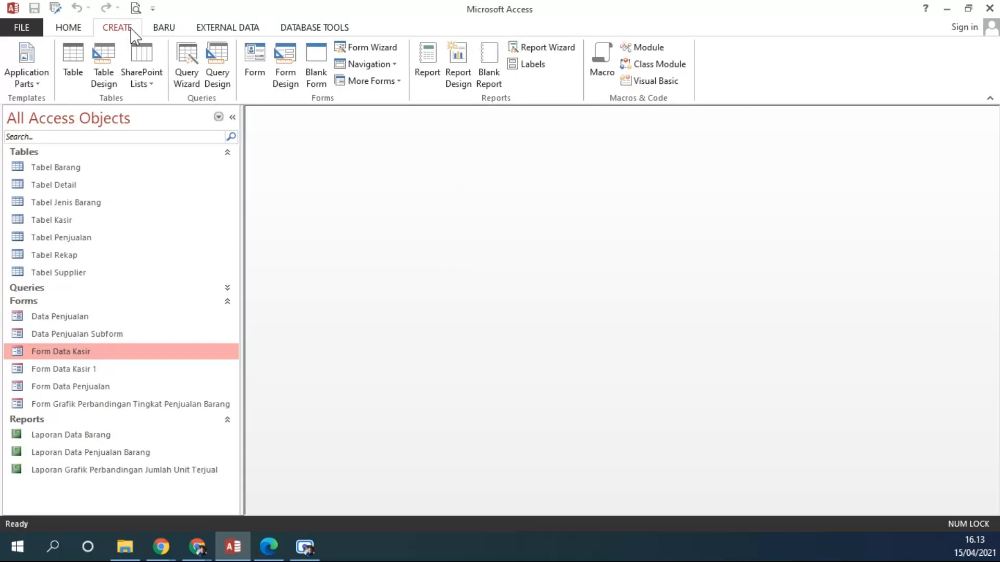
click(526, 67)
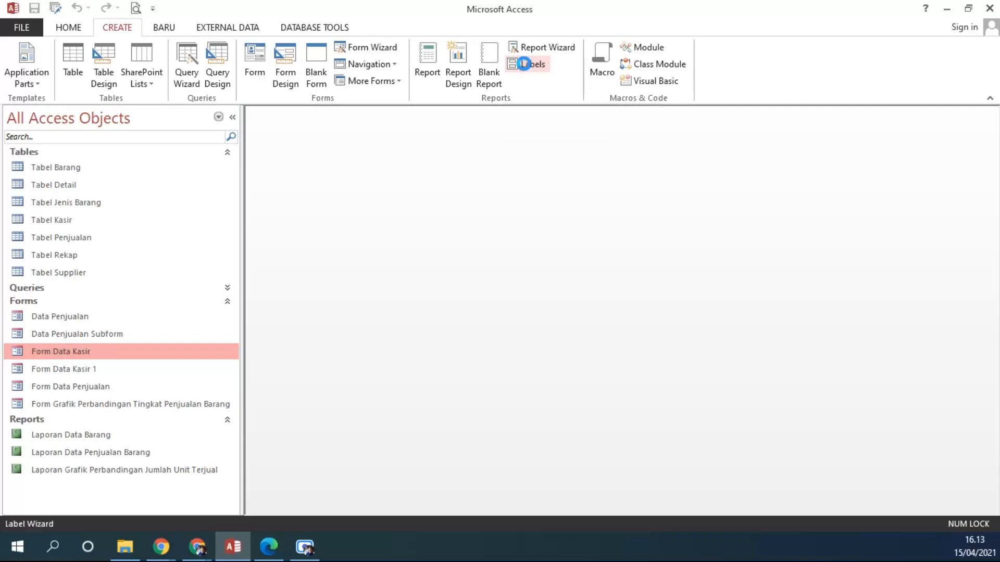
drag(497, 98, 308, 131)
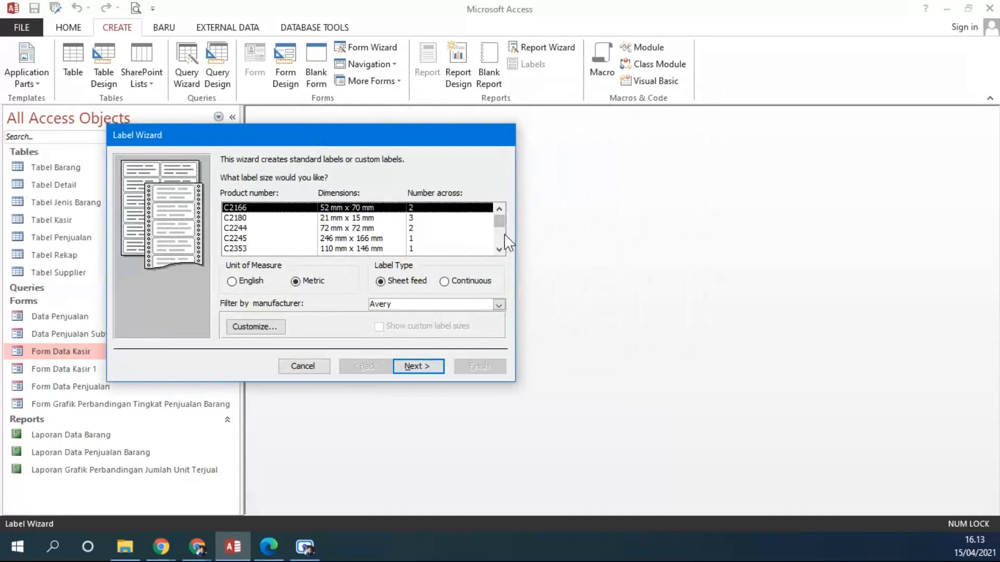
Review the available Avery metric label sizes and check the Label Data Kasir name-card layout in the Soal Latihan Access 2013 PDF.
click(499, 249)
click(499, 249)
click(499, 249)
click(499, 249)
click(499, 249)
click(499, 210)
click(499, 211)
click(499, 210)
click(498, 211)
click(499, 211)
click(268, 546)
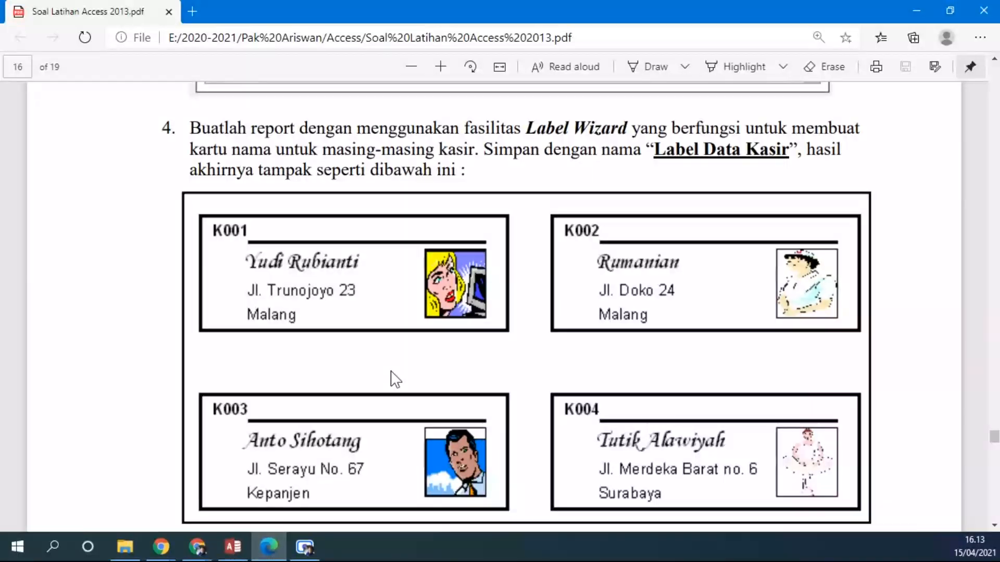
click(233, 547)
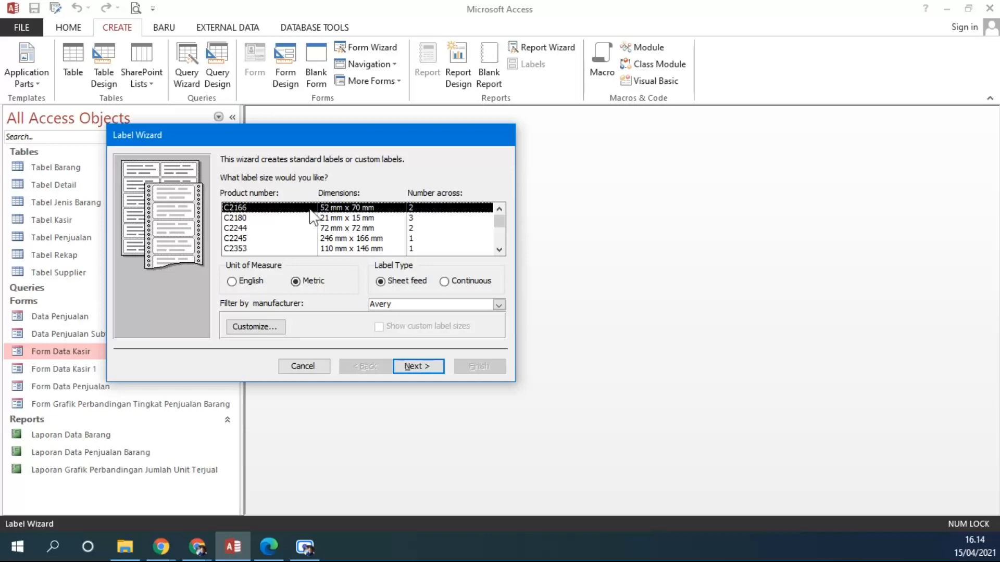
Compare the Avery label sizes C2412, C2413, C2414 and C6101, and reselect C2166 (52 mm x 70 mm).
click(499, 250)
click(499, 250)
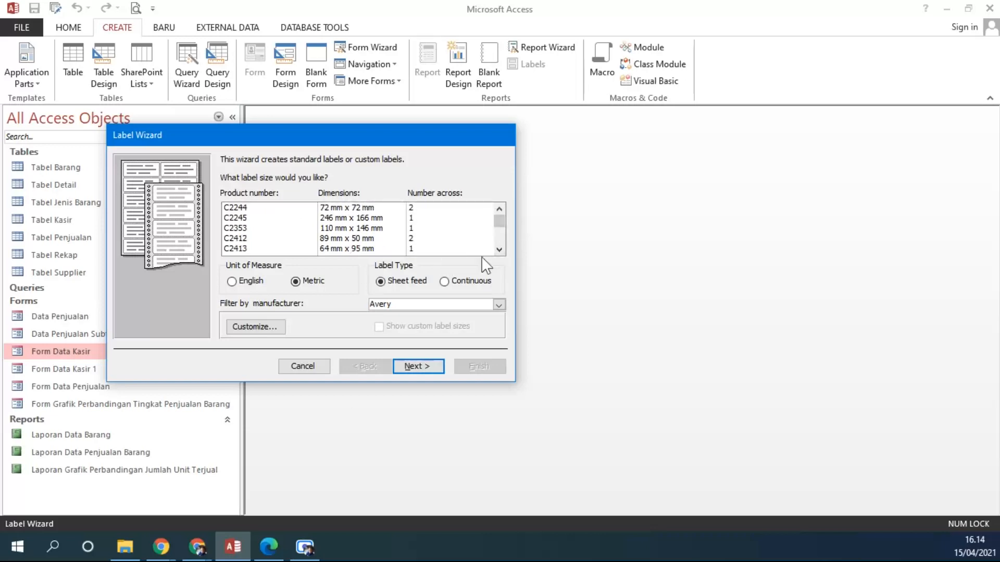
click(499, 250)
click(499, 250)
click(499, 250)
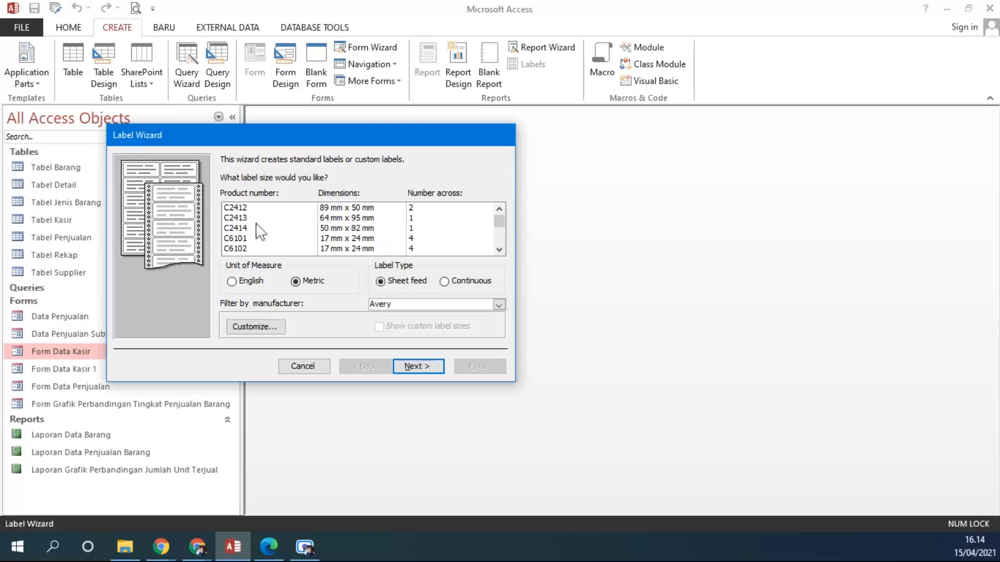
click(240, 210)
click(237, 219)
click(237, 230)
click(239, 239)
mouse_move(503, 220)
mouse_down()
mouse_move(501, 239)
mouse_move(505, 214)
mouse_up()
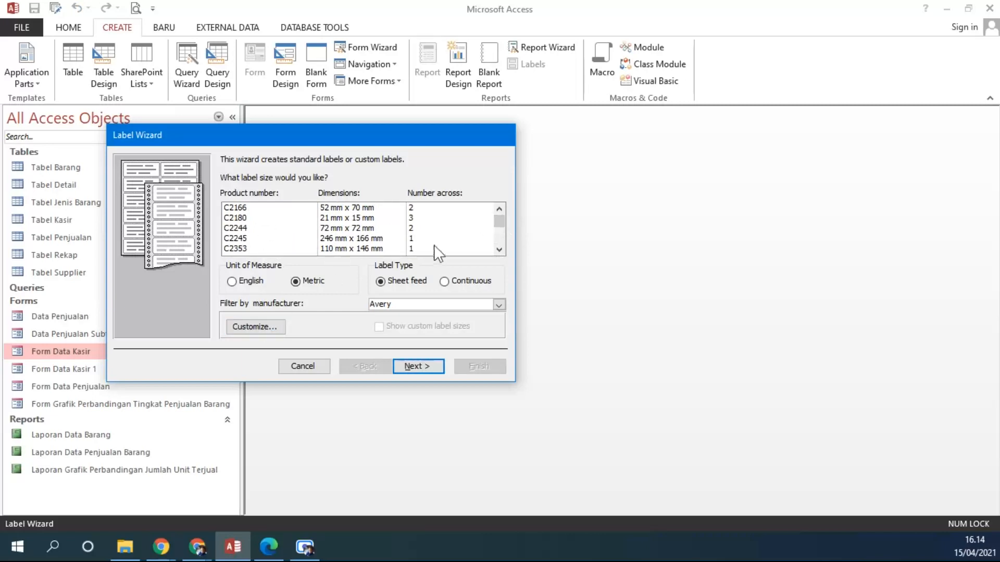
click(373, 212)
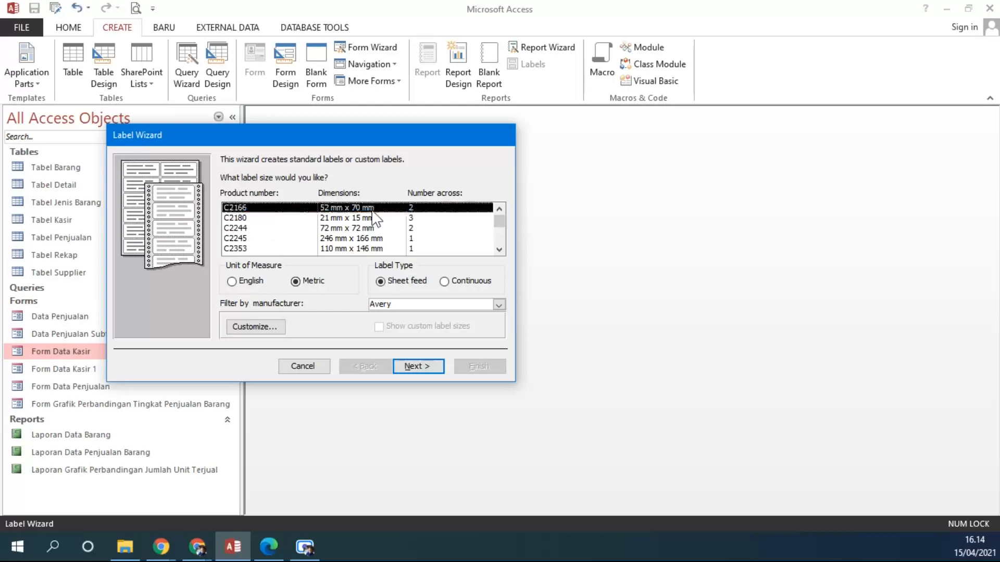
Start a new custom label size using metric units and the sheet-feed type.
click(260, 333)
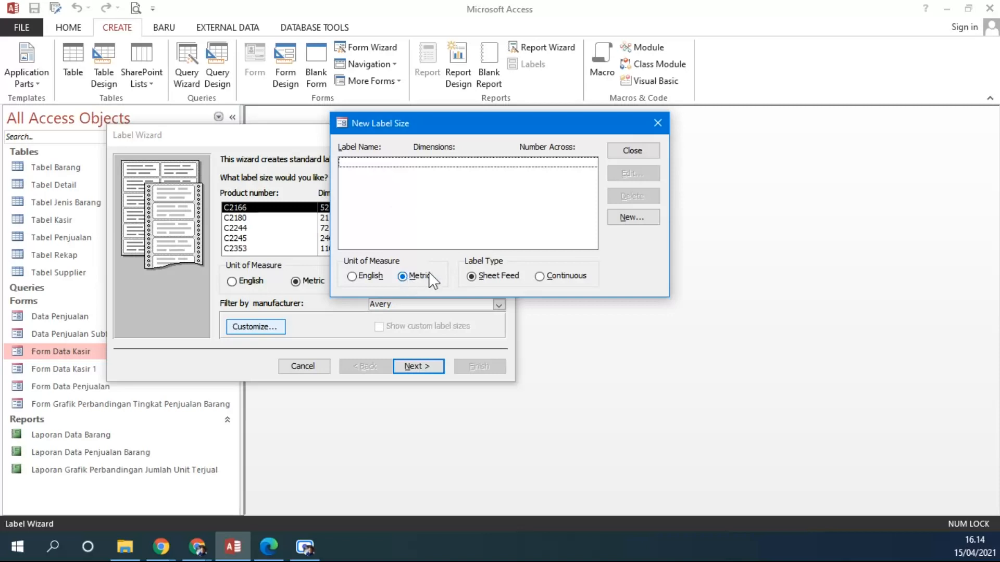
click(374, 278)
click(404, 277)
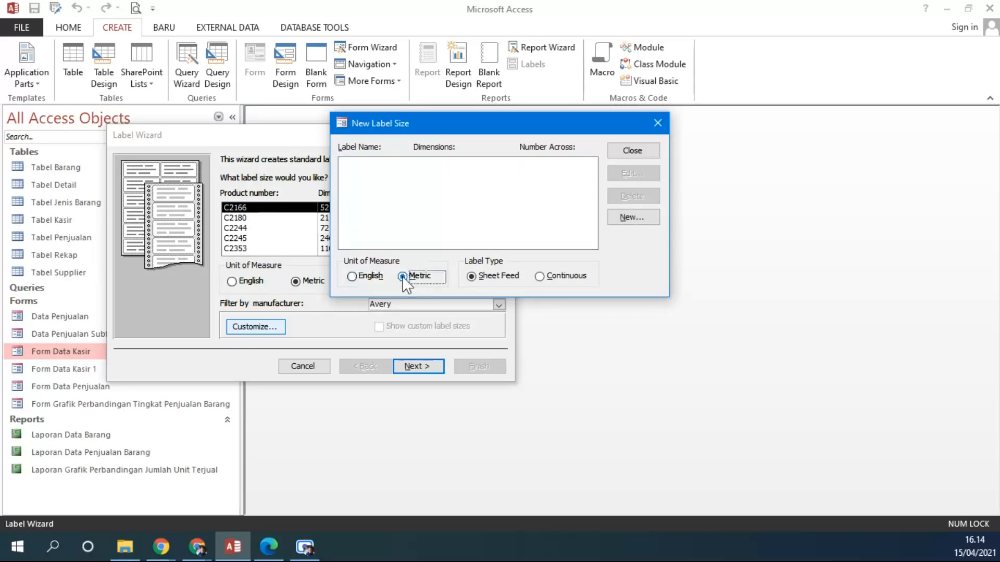
click(366, 278)
click(413, 278)
click(642, 218)
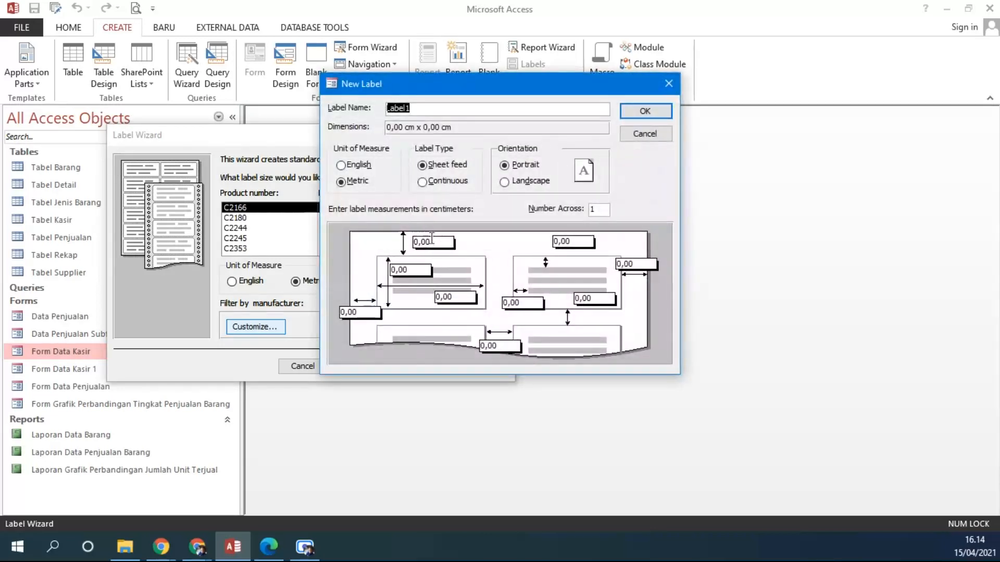
drag(446, 87, 537, 87)
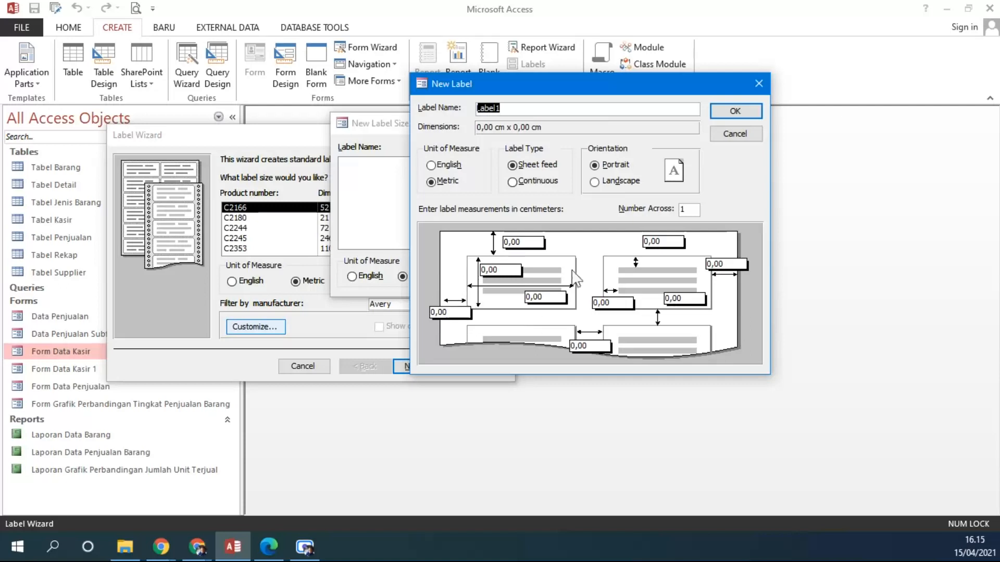
Set the left, top and right page margins to 1,00 cm and the vertical gap between labels to 0,50 cm.
click(437, 313)
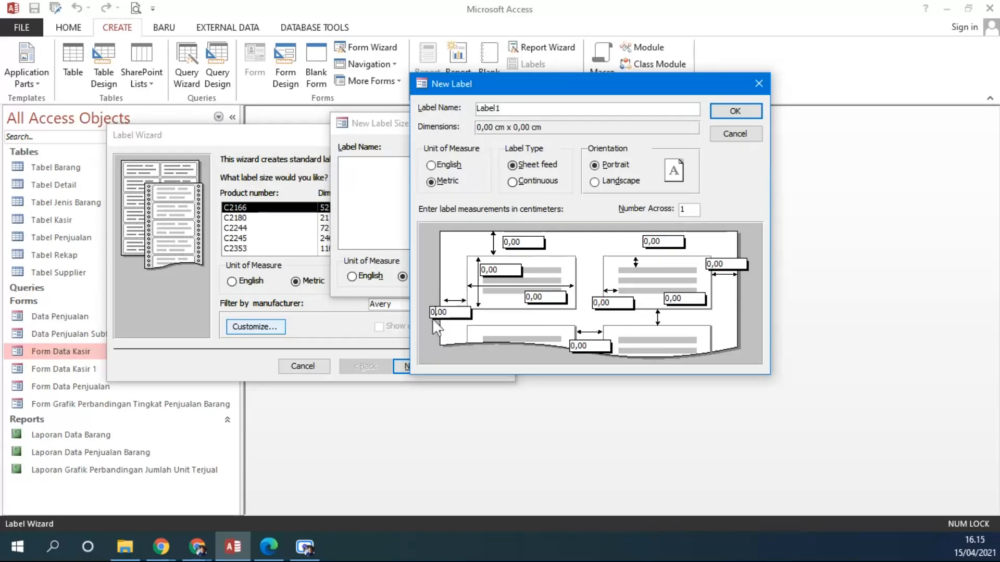
drag(438, 312, 419, 312)
click(505, 243)
drag(680, 298, 683, 298)
text(5)
Name the custom label Labelku and try to save it.
drag(514, 108, 437, 109)
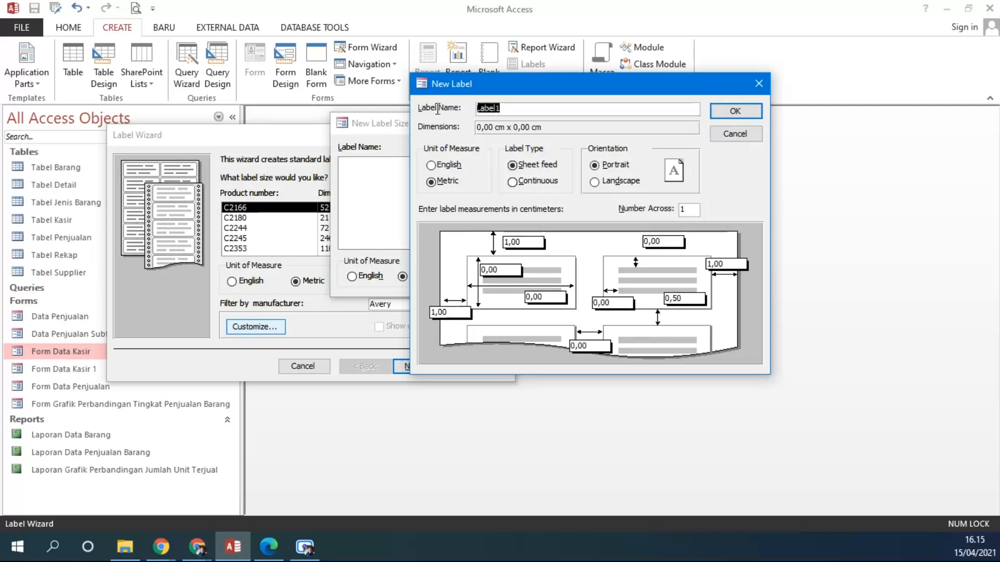
text(Labelku)
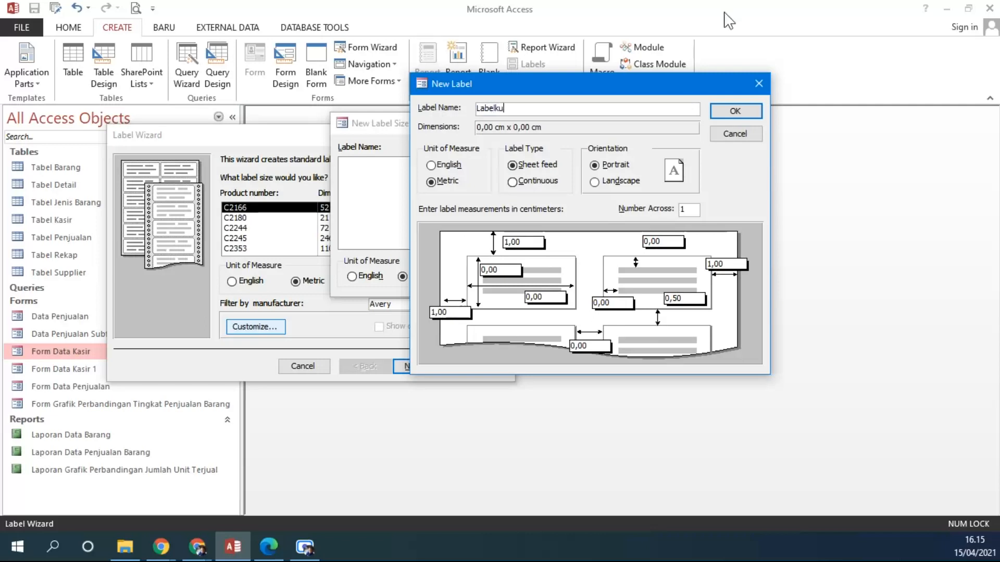
click(733, 111)
Set the label height to 5,00 cm, width to 7,00 cm, inner margins to 0,10 cm and horizontal gap to 0,50 cm, and save it.
click(508, 315)
text(5)
click(528, 297)
text(7)
text(1)
click(581, 346)
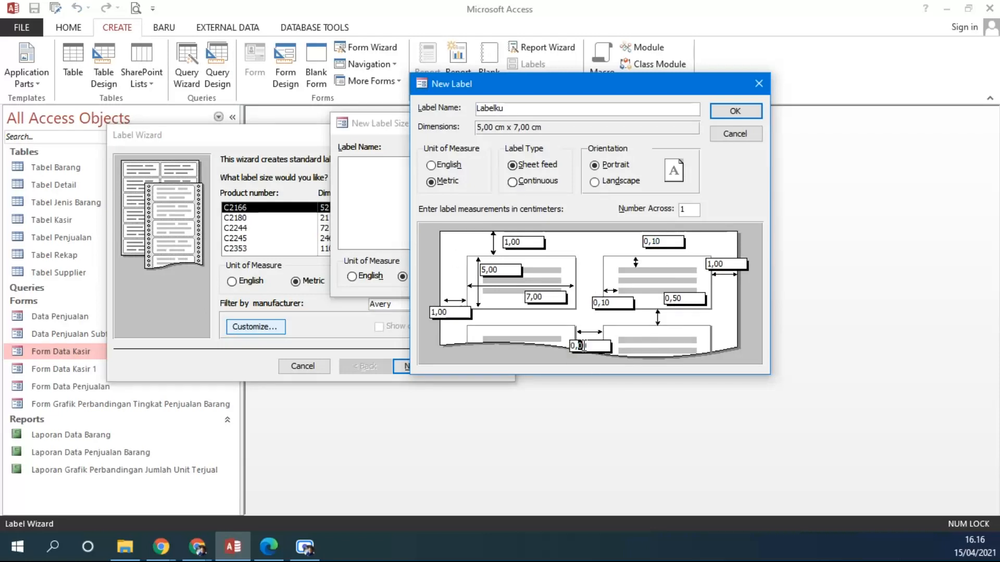
text(5)
click(727, 114)
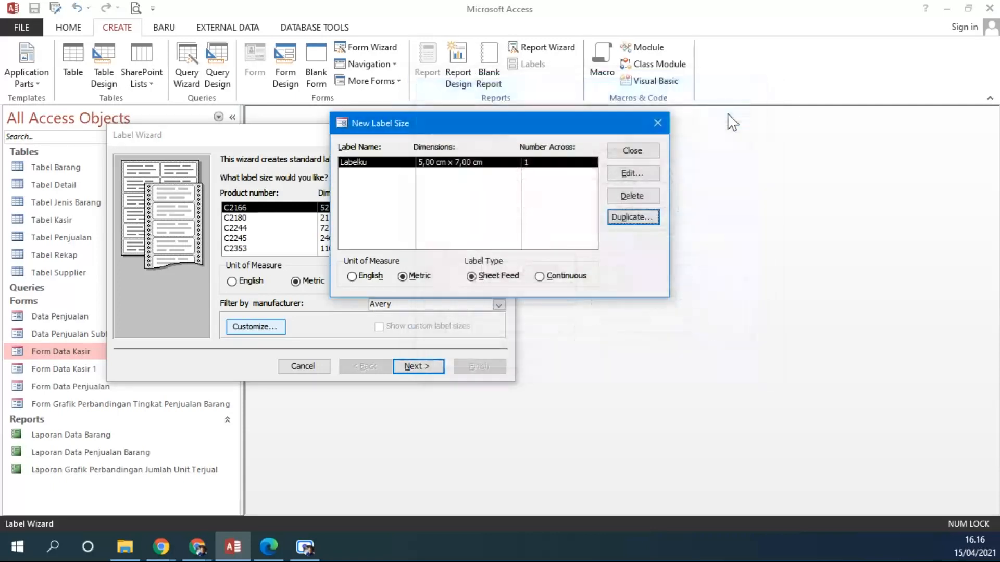
Review the saved measurements of the Labelku custom label without changing them.
drag(459, 125, 601, 190)
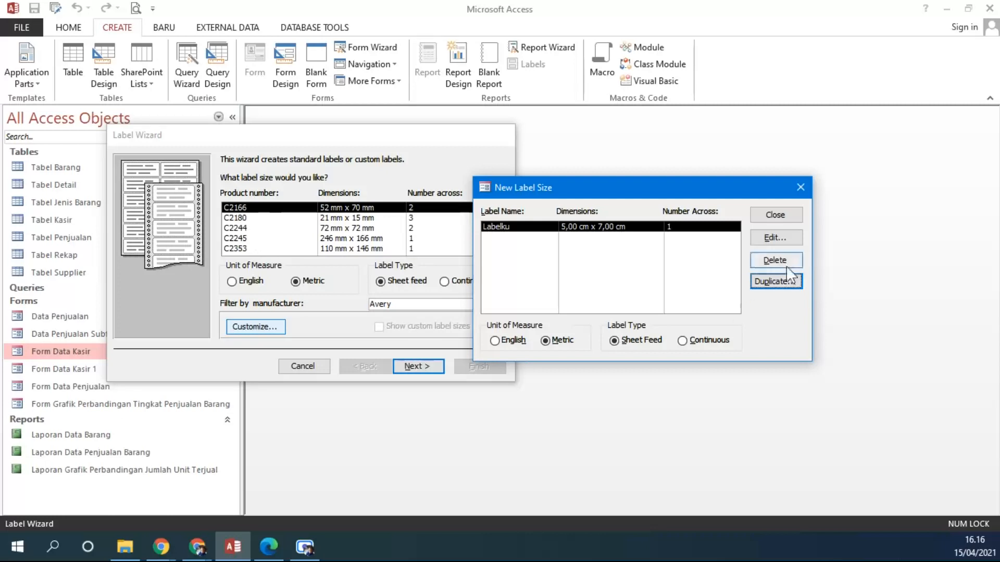
click(787, 240)
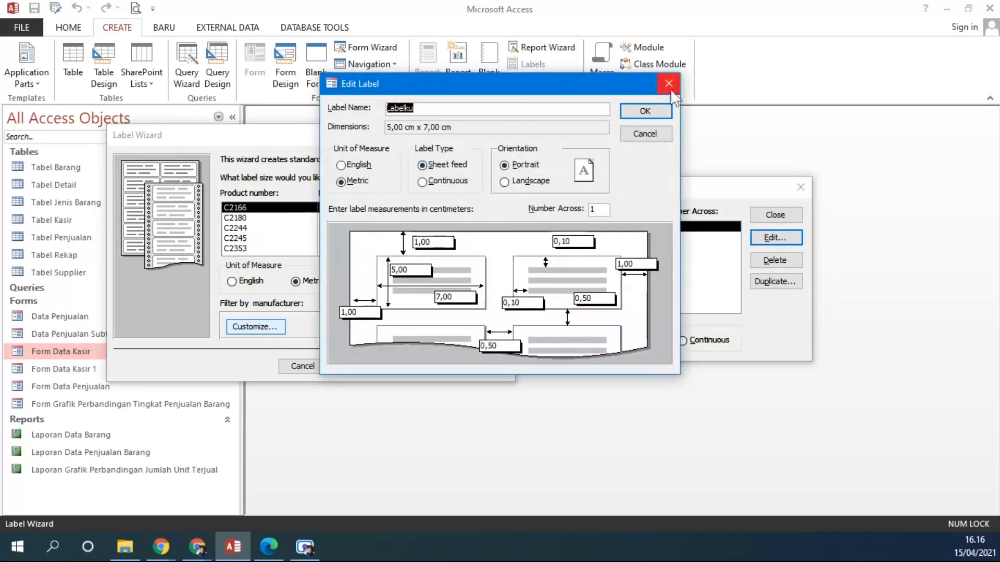
click(670, 88)
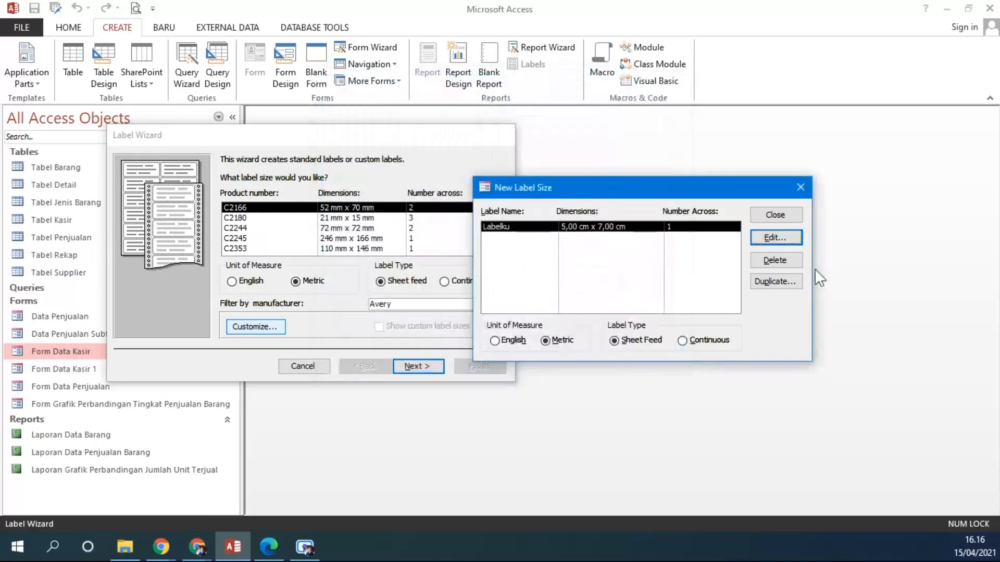
Compare the custom labels listed under the Continuous and Sheet Feed label types, ending on Sheet Feed.
drag(652, 194, 366, 181)
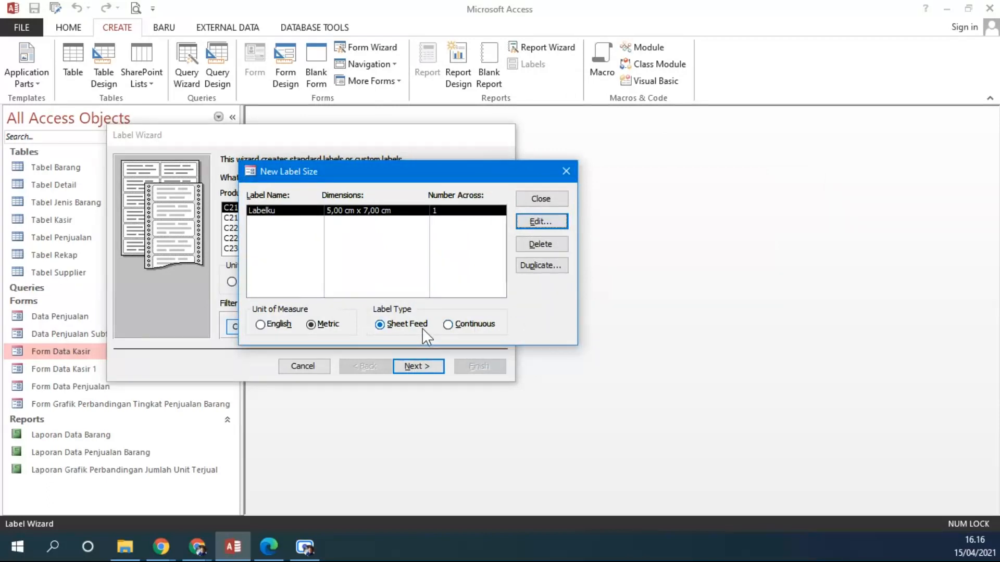
click(448, 325)
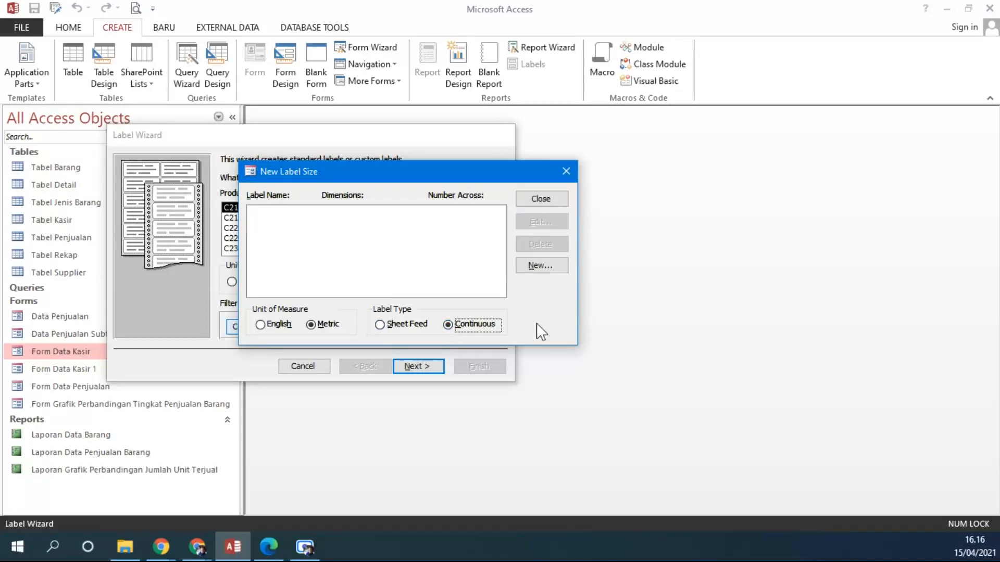
click(406, 324)
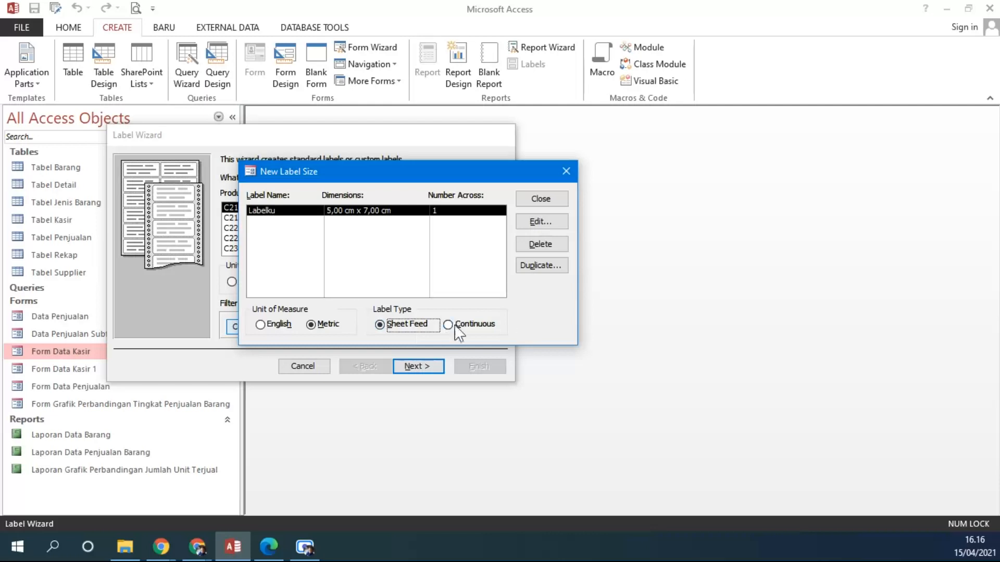
click(449, 324)
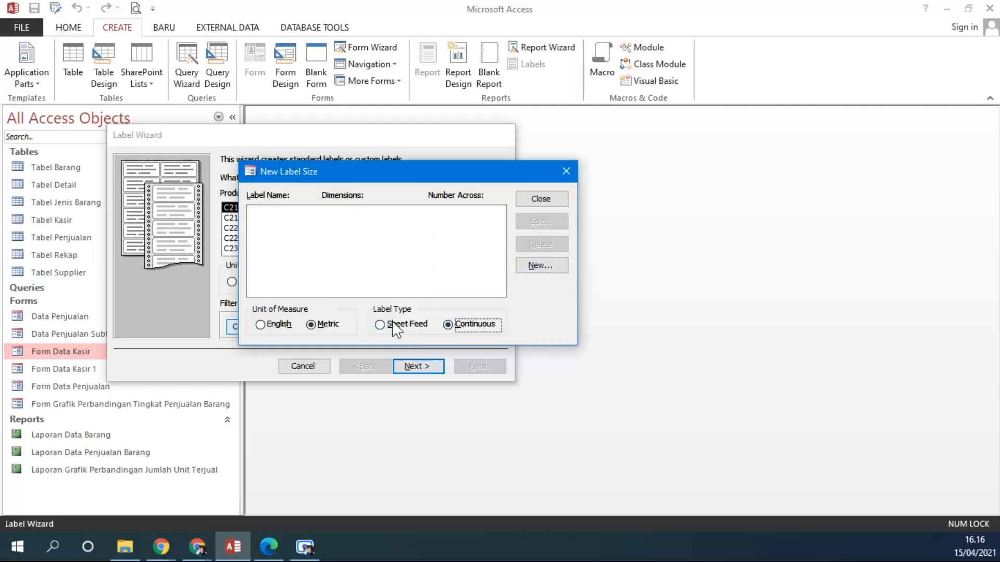
click(408, 325)
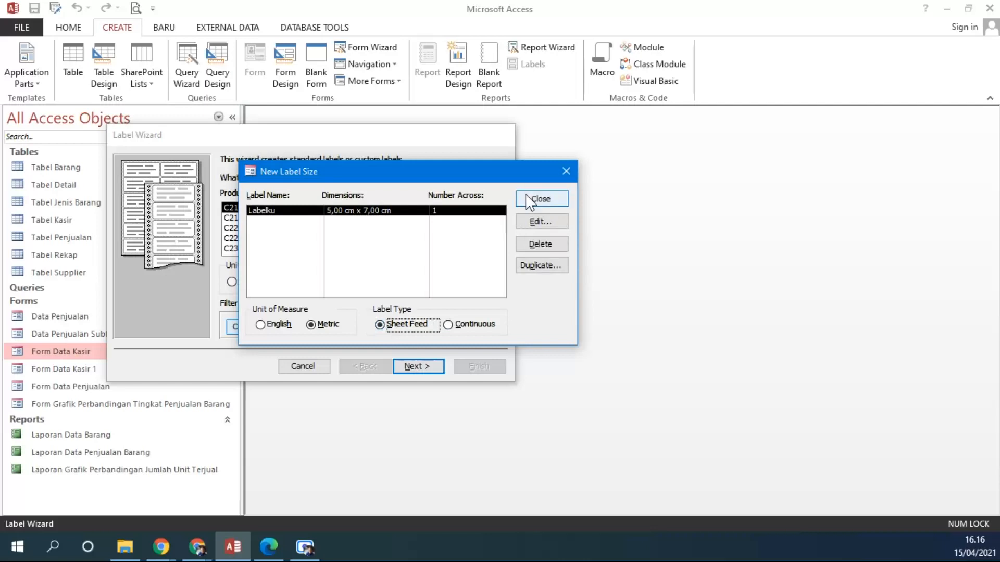
Use the Labelku label size and keep the text appearance at Arial, size 8, Light weight, consulting the sample cards in the exercise PDF.
click(539, 199)
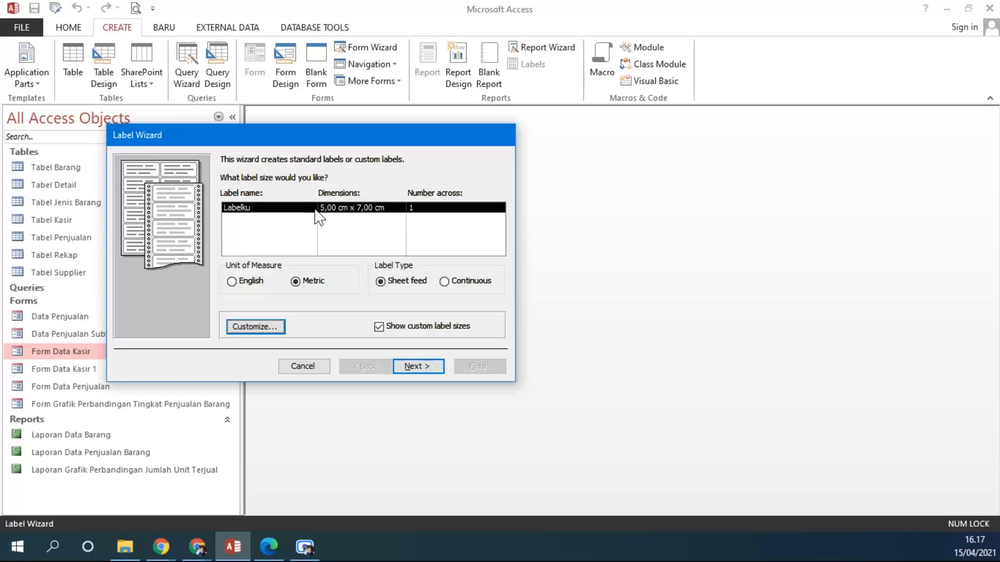
click(419, 365)
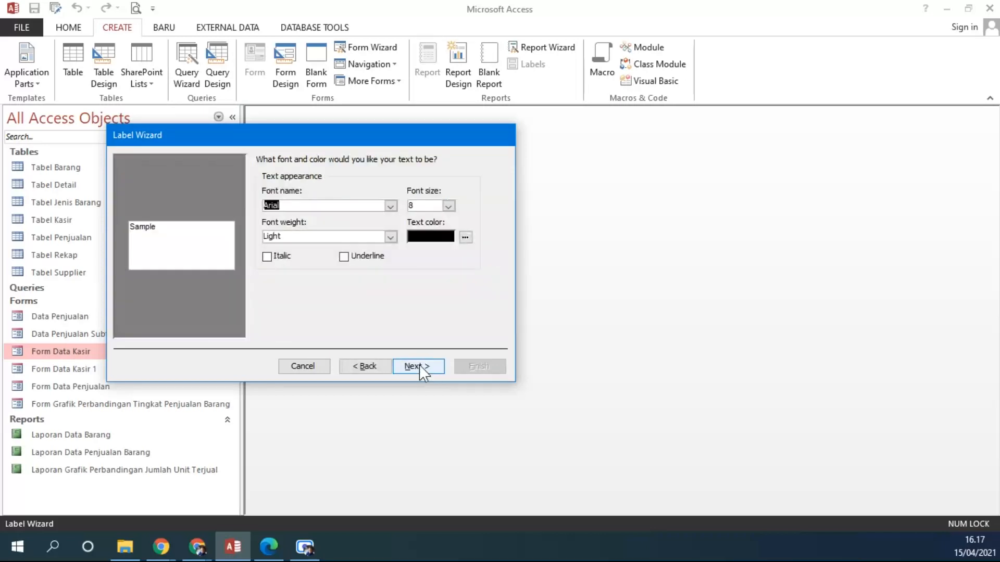
drag(356, 134, 511, 167)
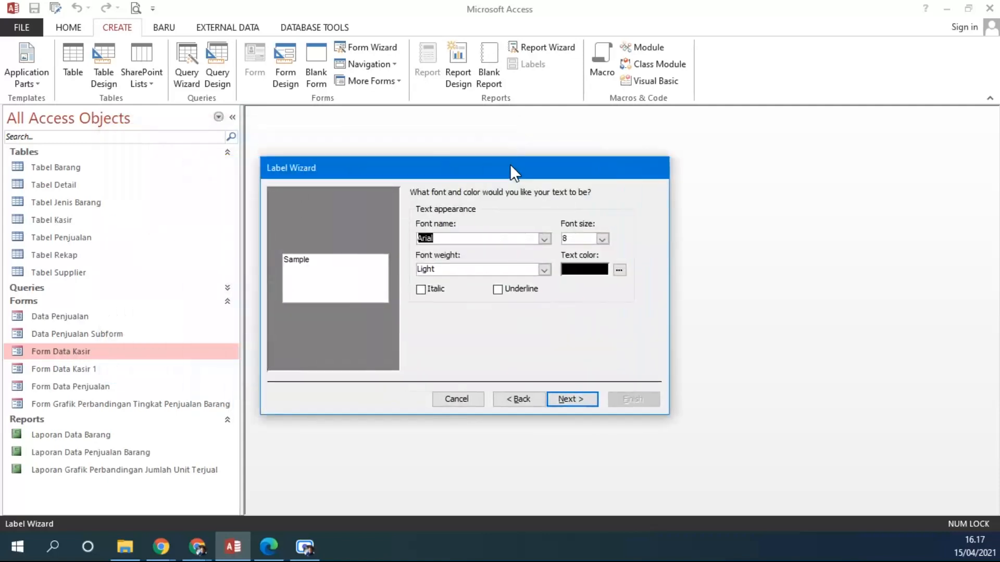
click(271, 554)
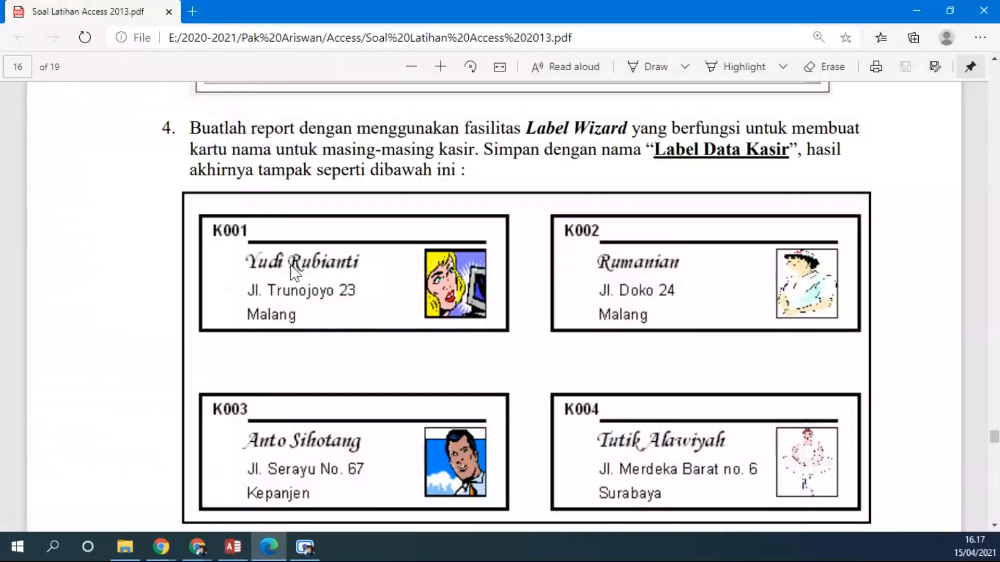
click(232, 548)
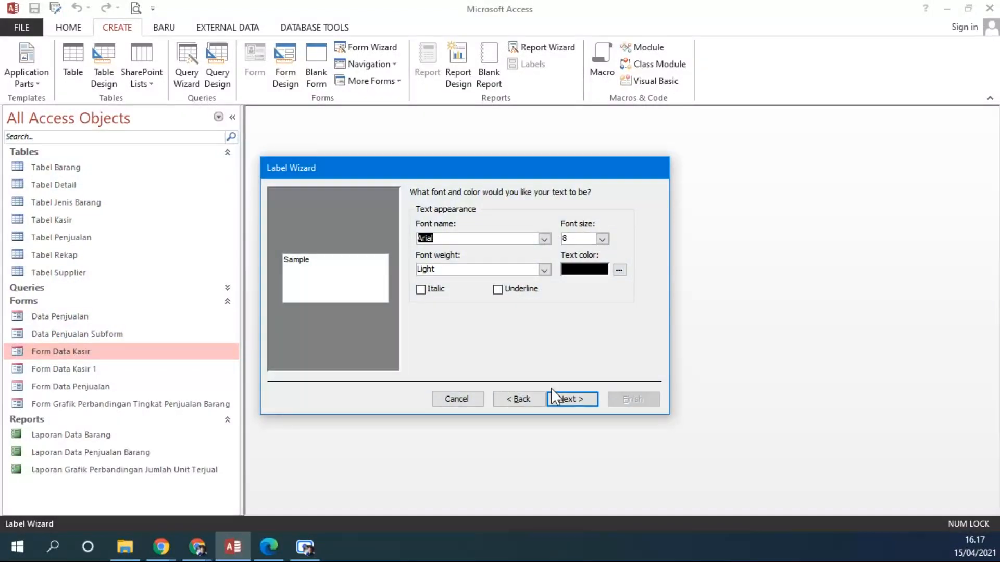
click(574, 400)
drag(443, 167, 382, 163)
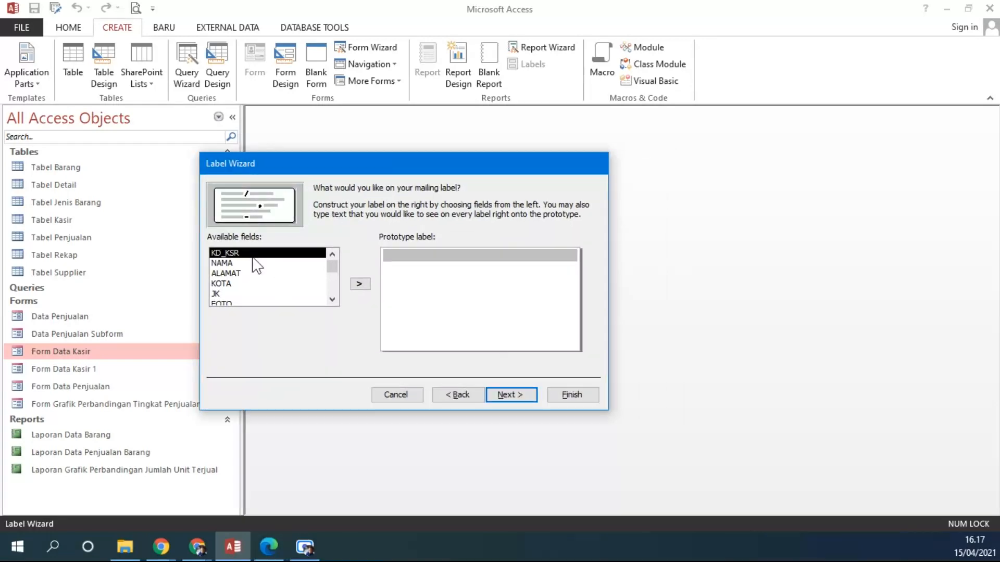
Check the sample cards in the PDF and place the KD_KSR and NAMA fields on the first two lines of the prototype label.
click(269, 547)
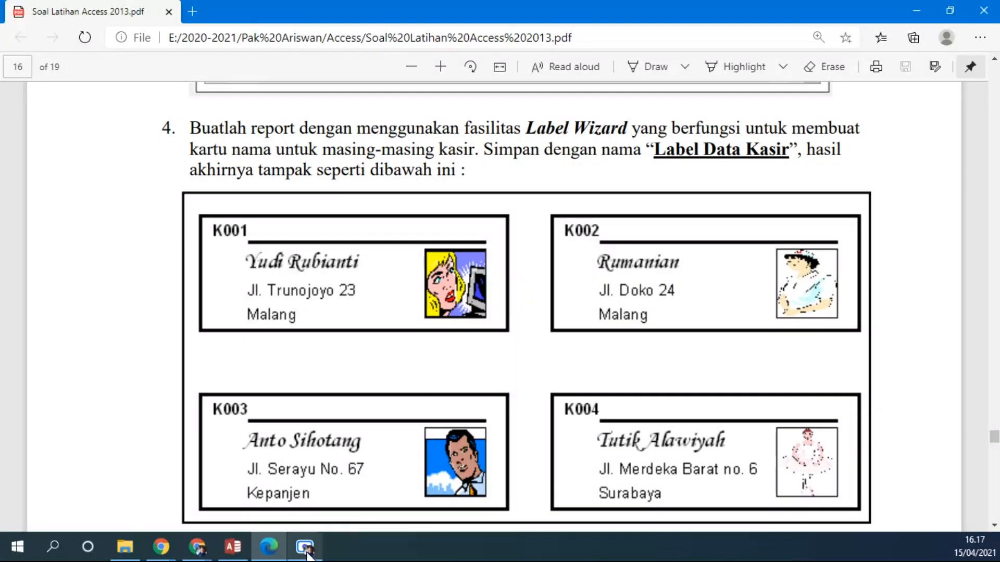
click(234, 547)
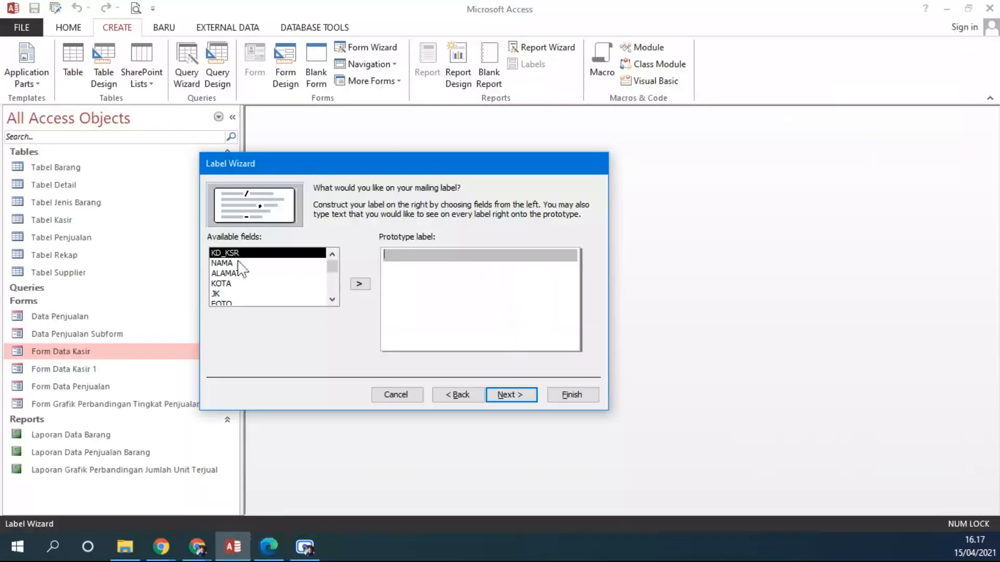
click(360, 285)
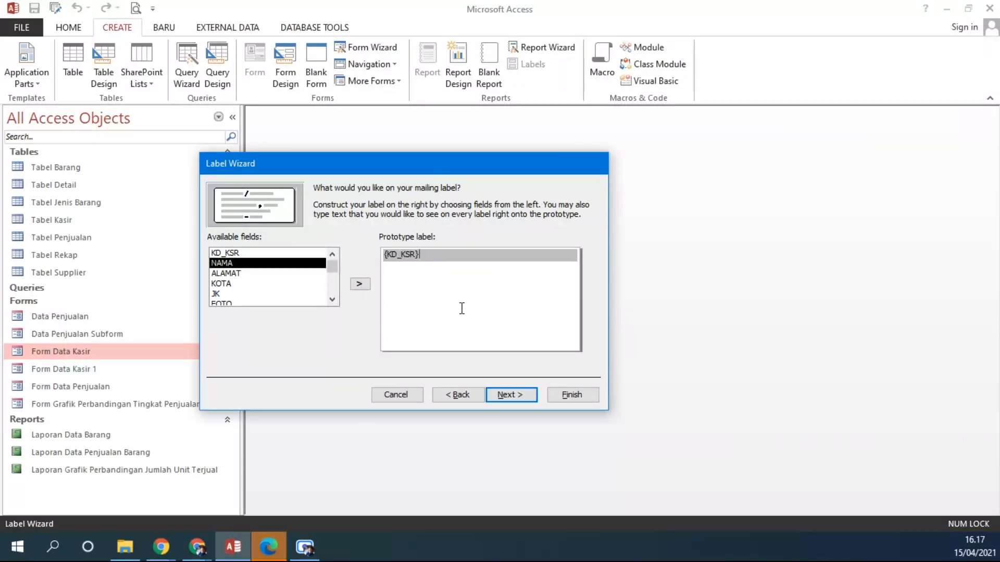
key(Return)
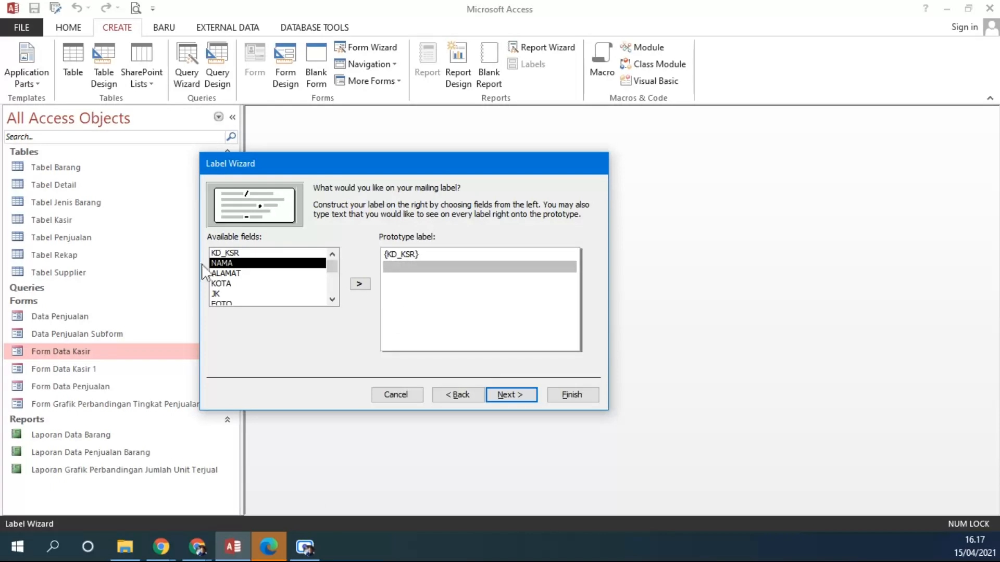
click(360, 283)
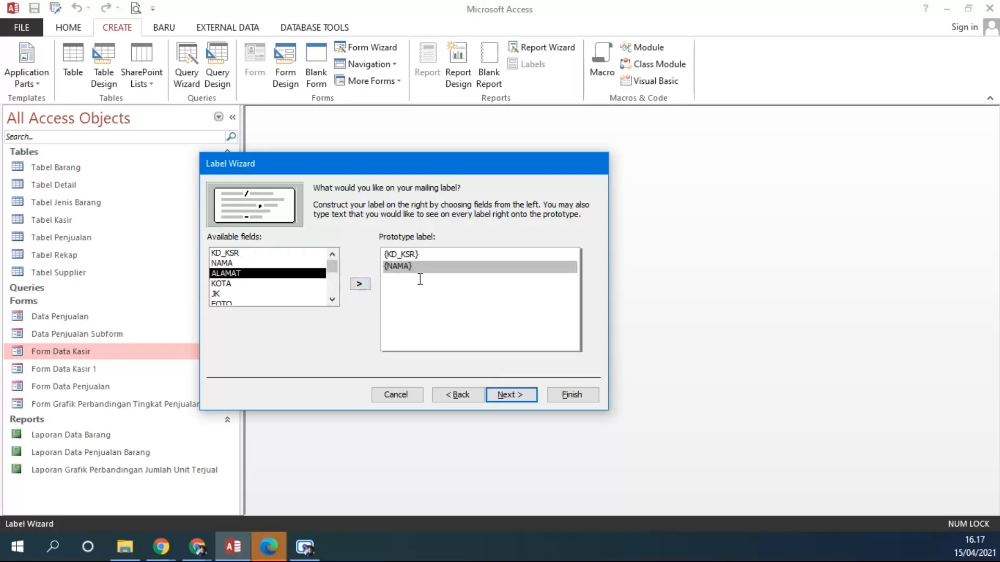
Place the ALAMAT field on its own third line of the prototype label, below NAMA.
click(360, 284)
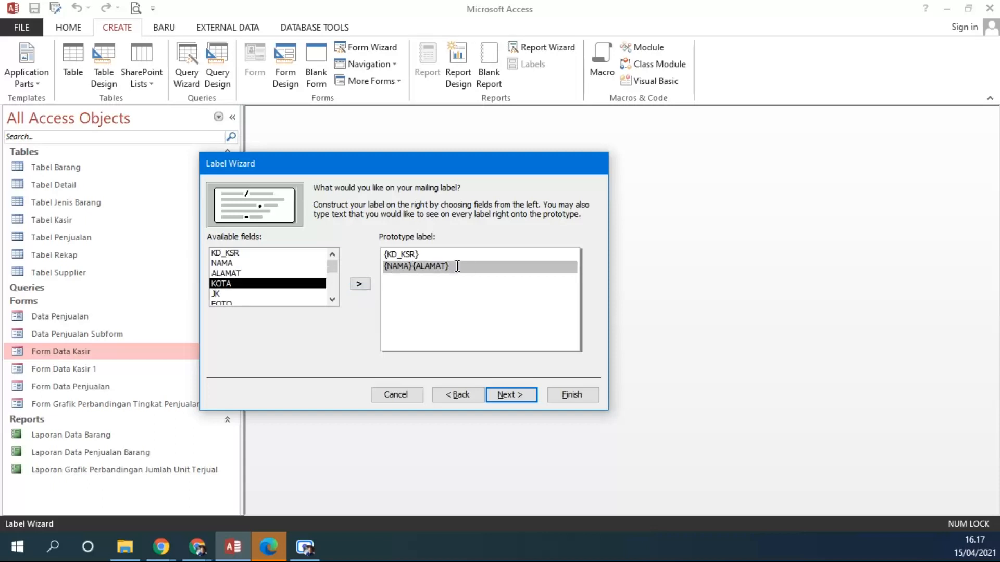
key(Return)
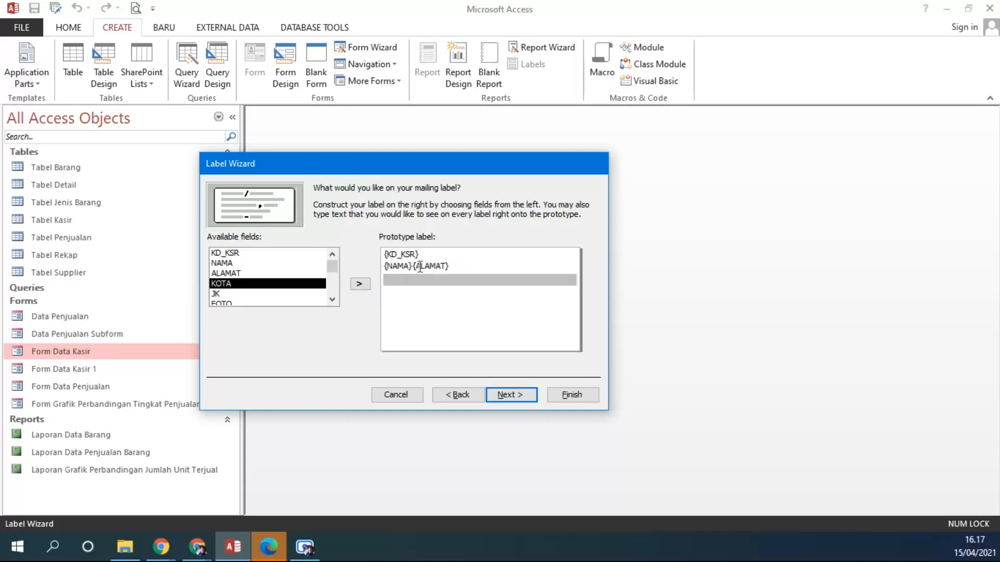
drag(414, 266, 452, 267)
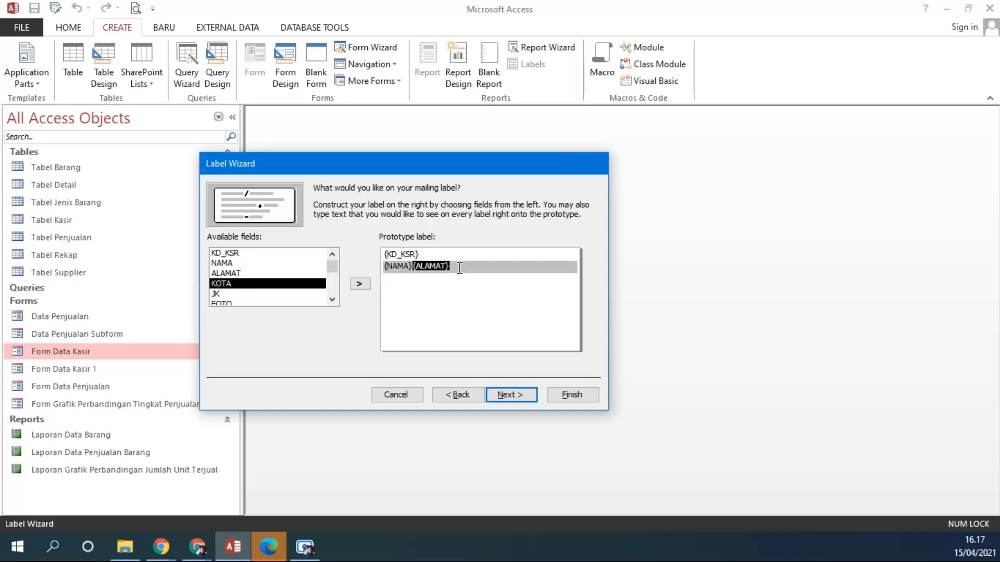
key(Delete)
key(Return)
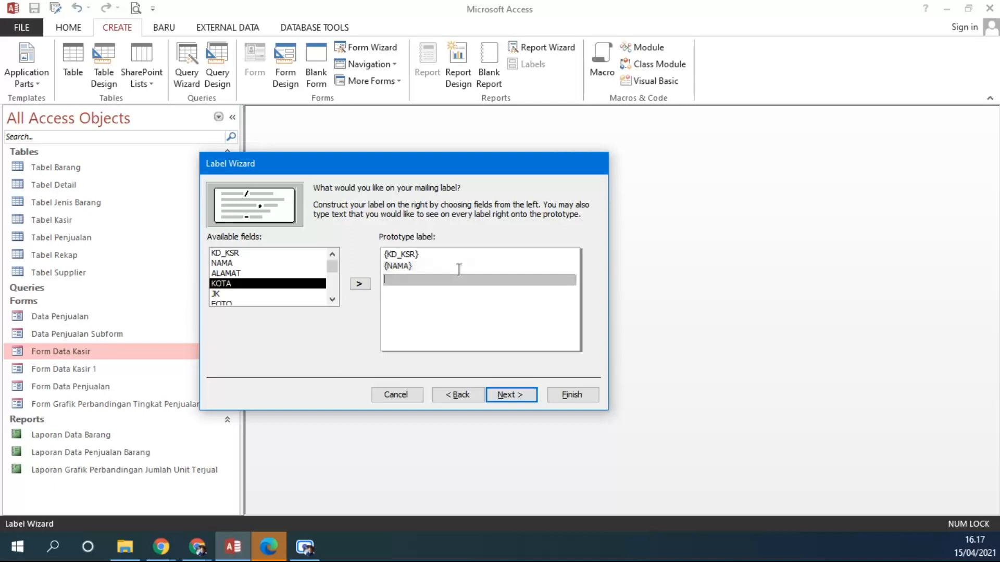
click(242, 273)
click(359, 287)
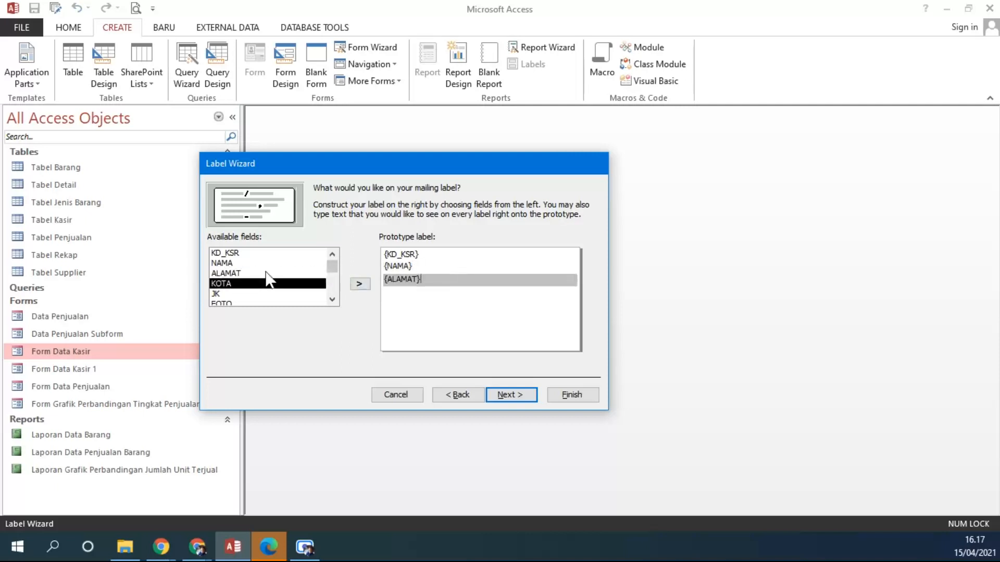
Place the KOTA field on its own fourth line of the prototype label, below ALAMAT.
click(360, 287)
drag(456, 279, 423, 280)
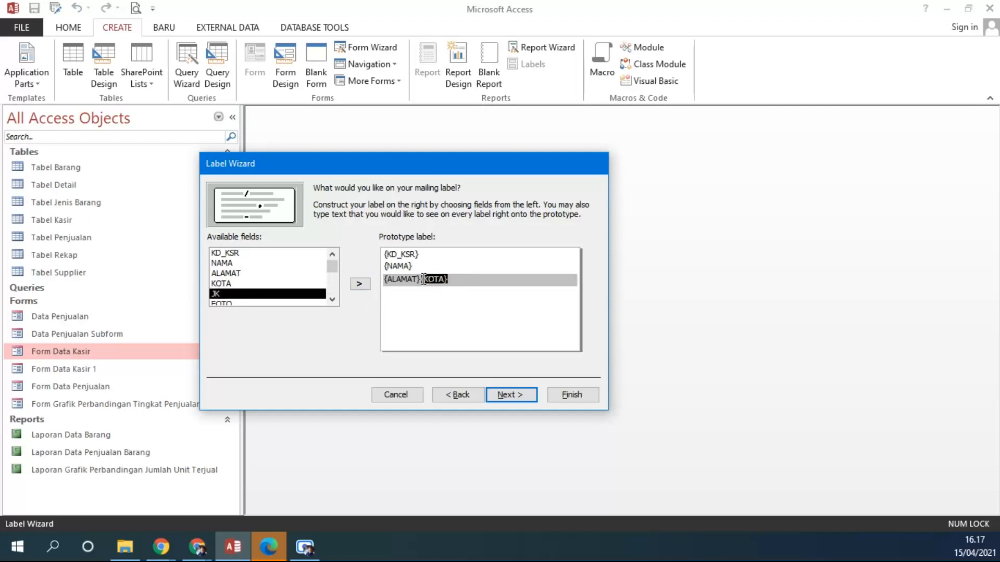
key(BackSpace)
key(Return)
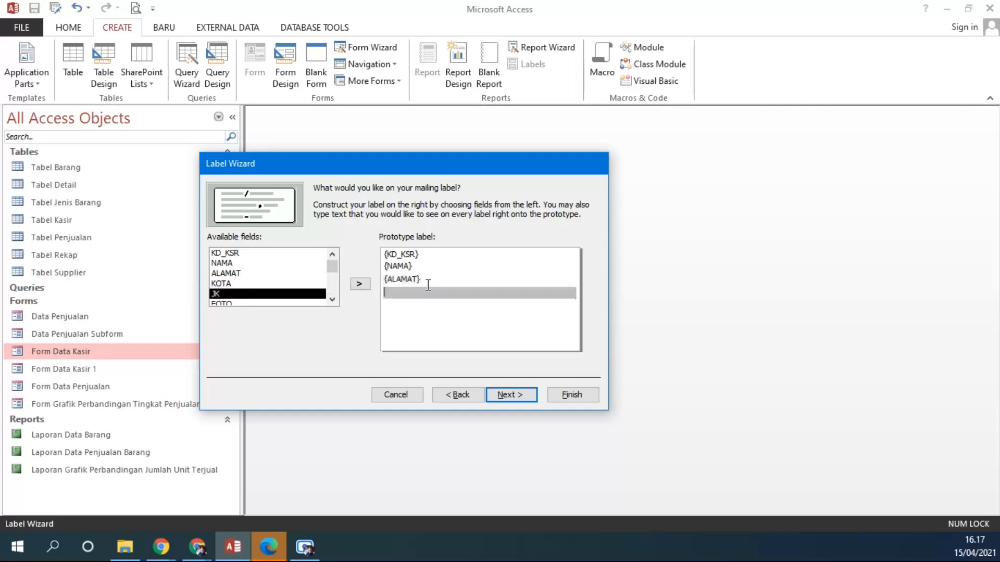
click(251, 284)
click(359, 287)
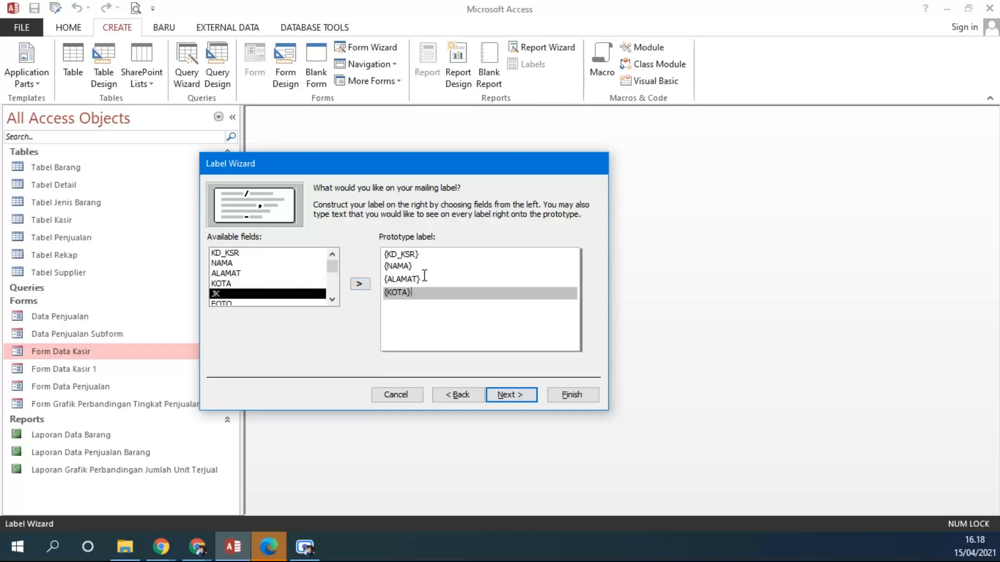
Sort the labels by the KD_KSR field, matching the card order in the exercise PDF.
click(517, 395)
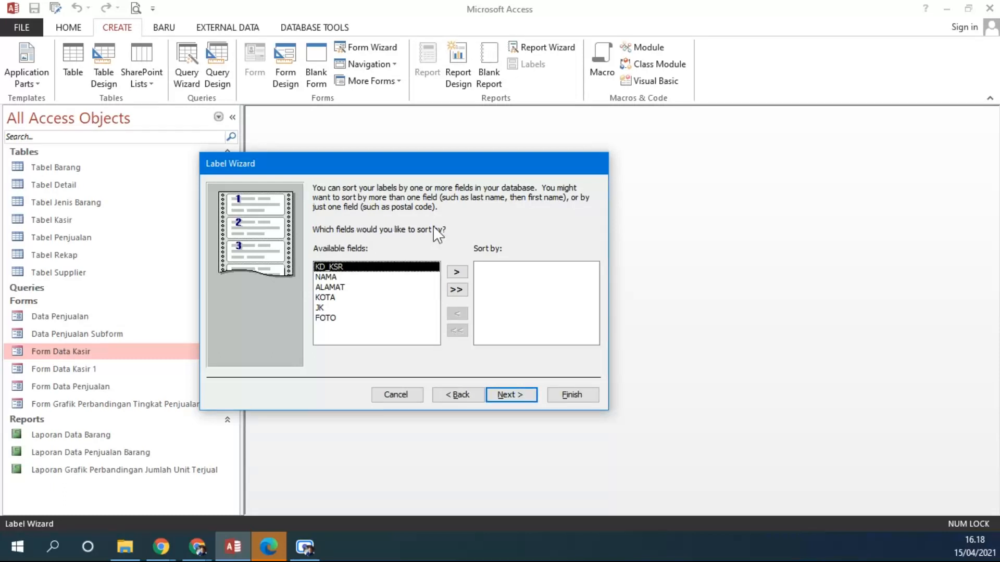
click(268, 547)
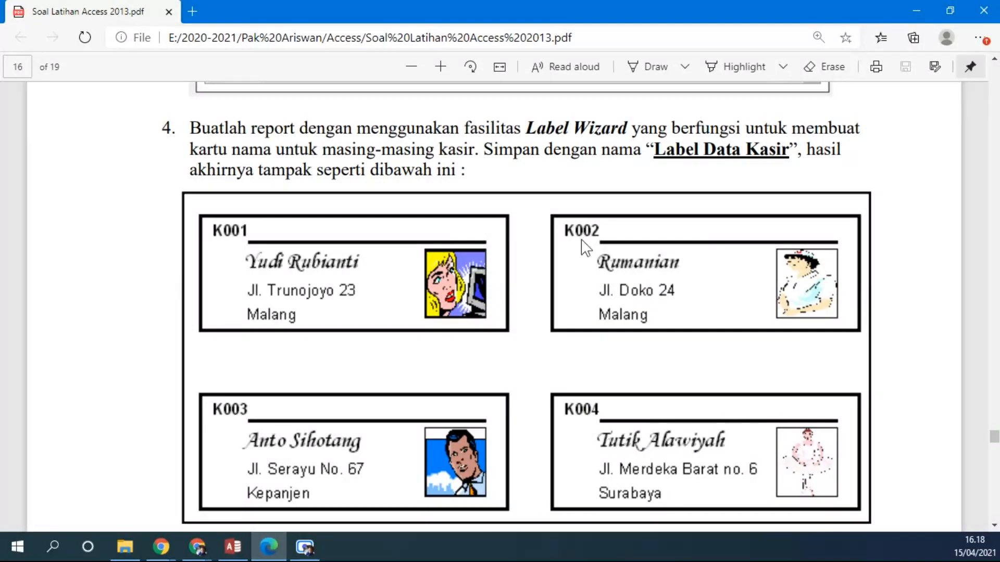
click(236, 551)
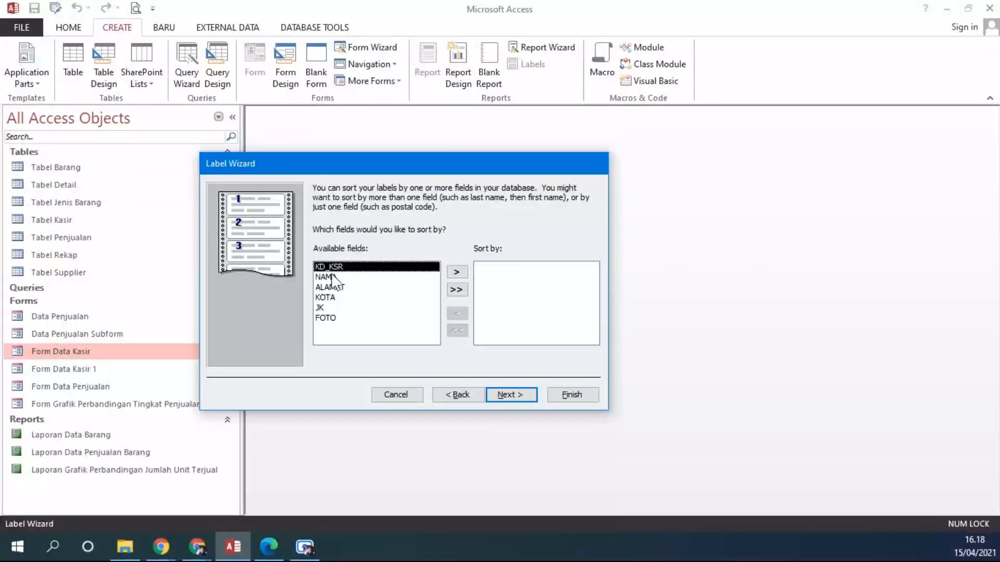
click(455, 271)
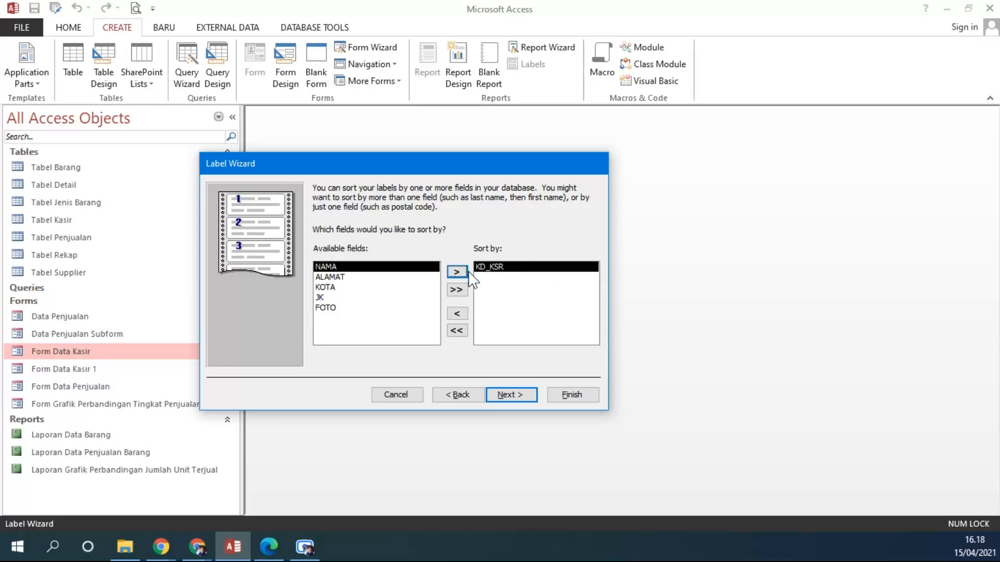
click(521, 395)
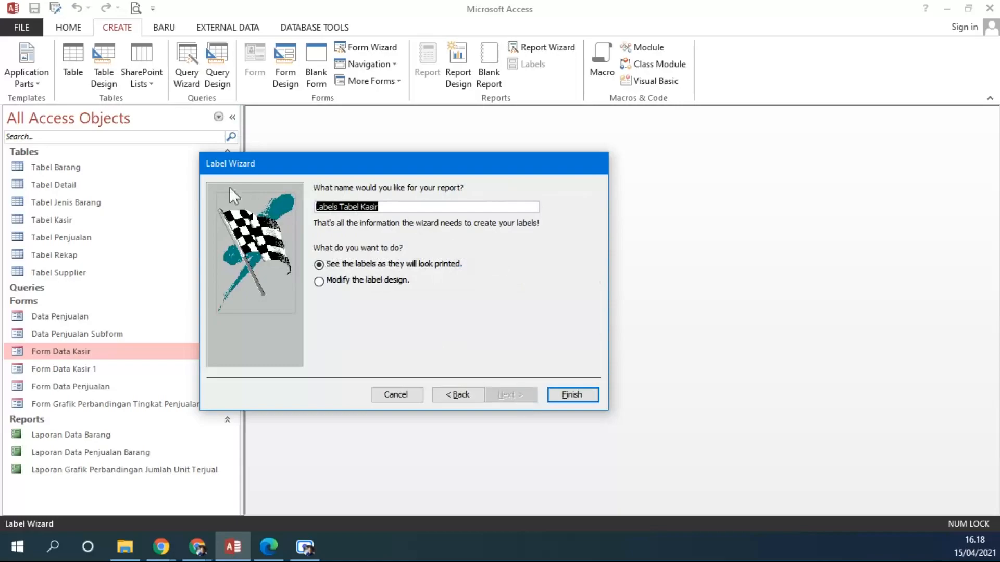
Look up the required report name in the PDF, name the report Label Data Kasir and finish the wizard with the print preview.
click(268, 547)
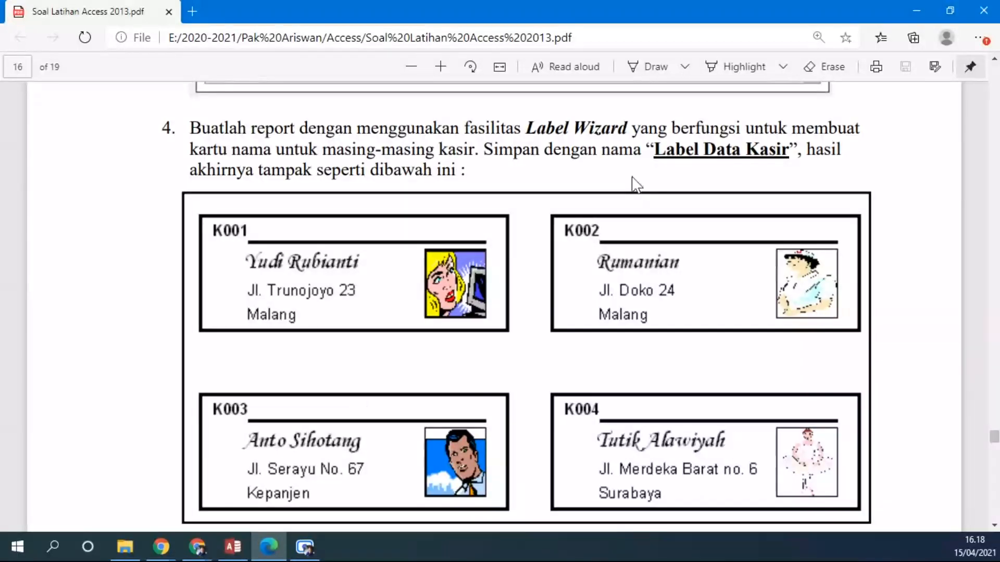
click(233, 547)
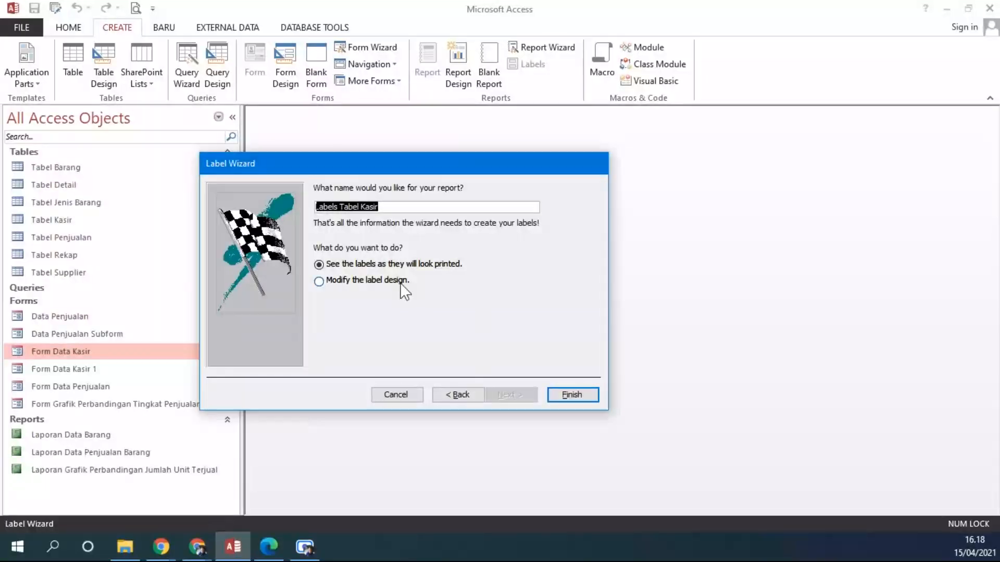
text(L)
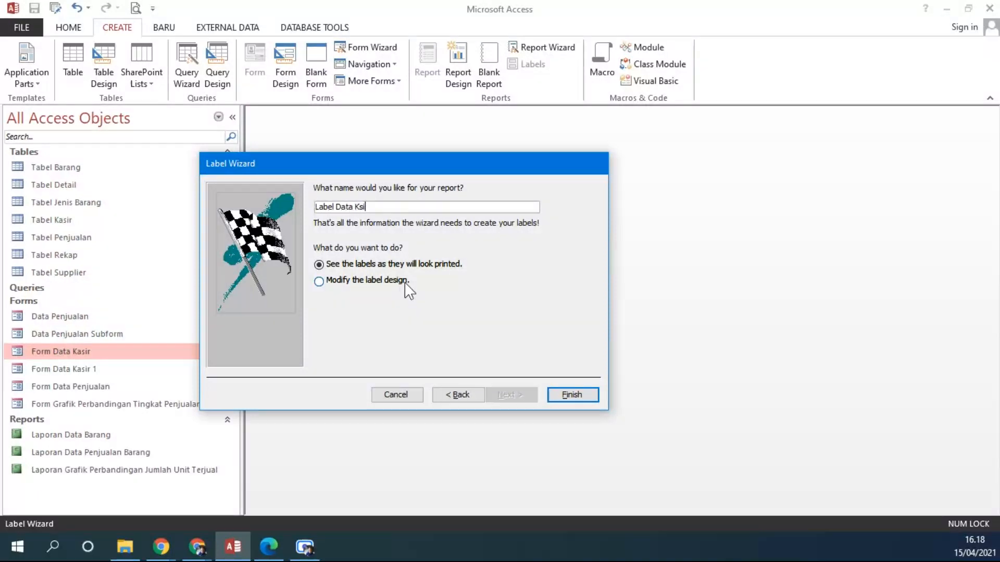
text(abel Data Kasir)
key(Return)
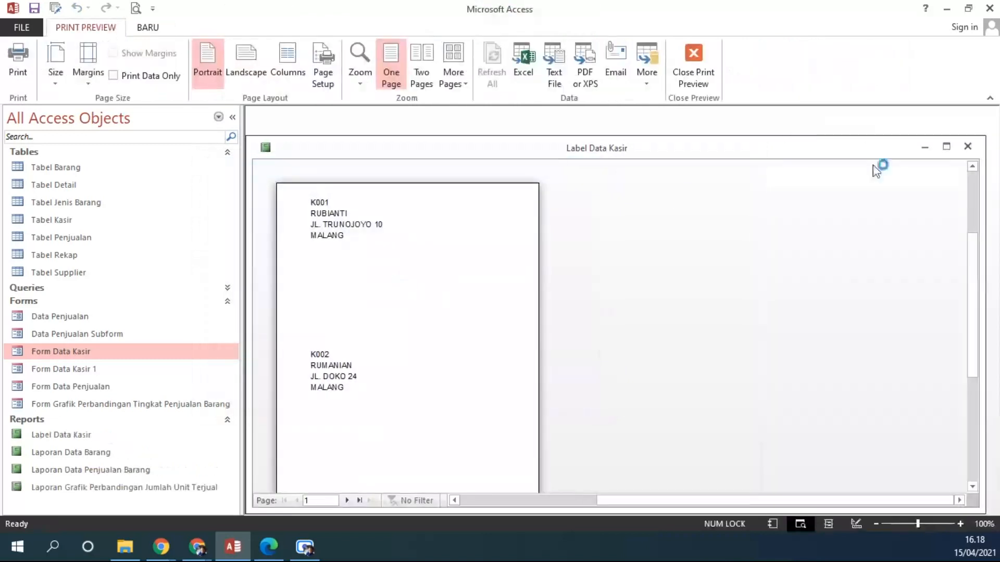
Maximize the label report preview and examine the cashier labels on pages 1 and 2.
click(946, 147)
click(376, 189)
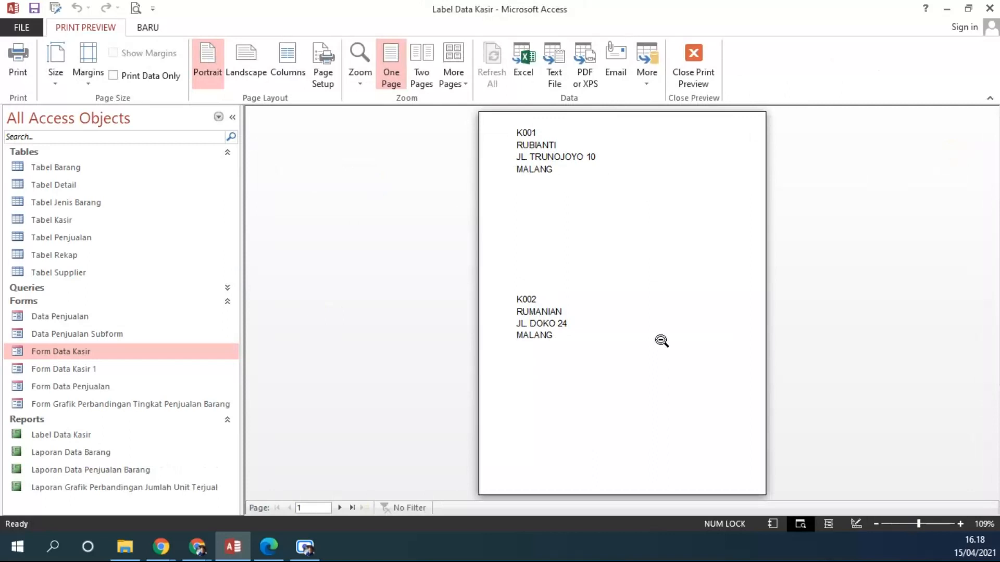
click(340, 508)
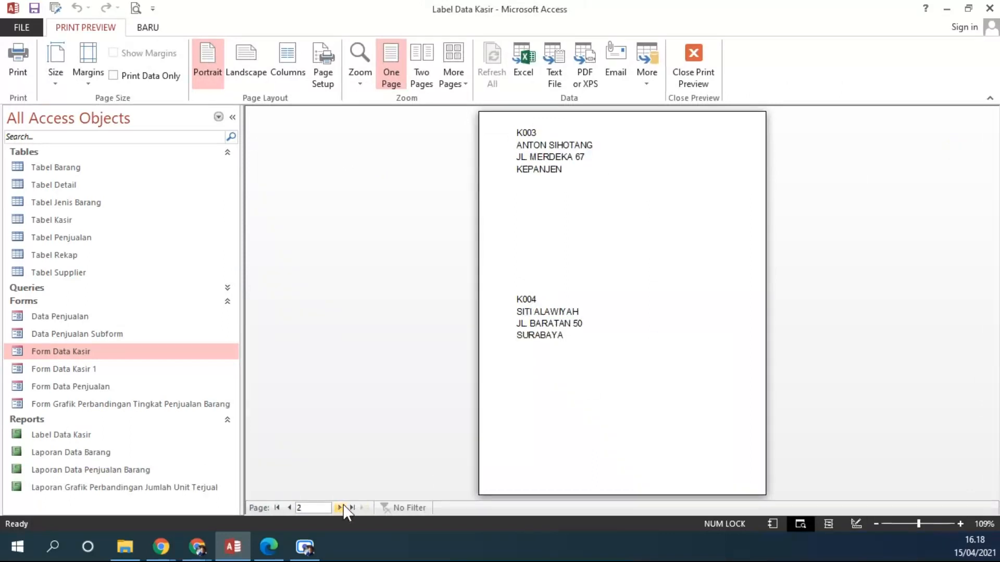
In Design View, reduce the Detail section to about 3.5 cm high and widen the report to about 7.7 cm.
click(696, 80)
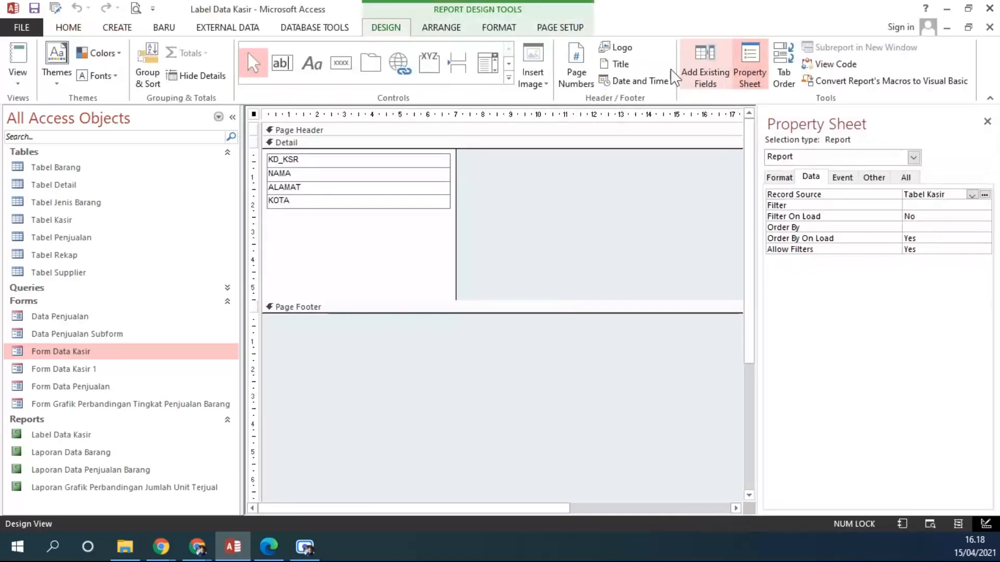
drag(401, 311, 404, 216)
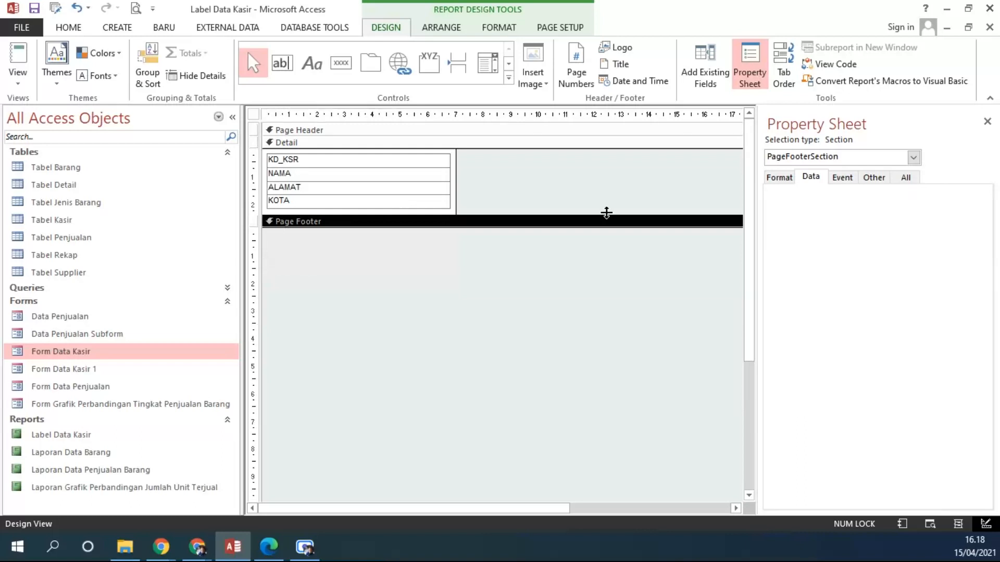
drag(451, 214, 475, 208)
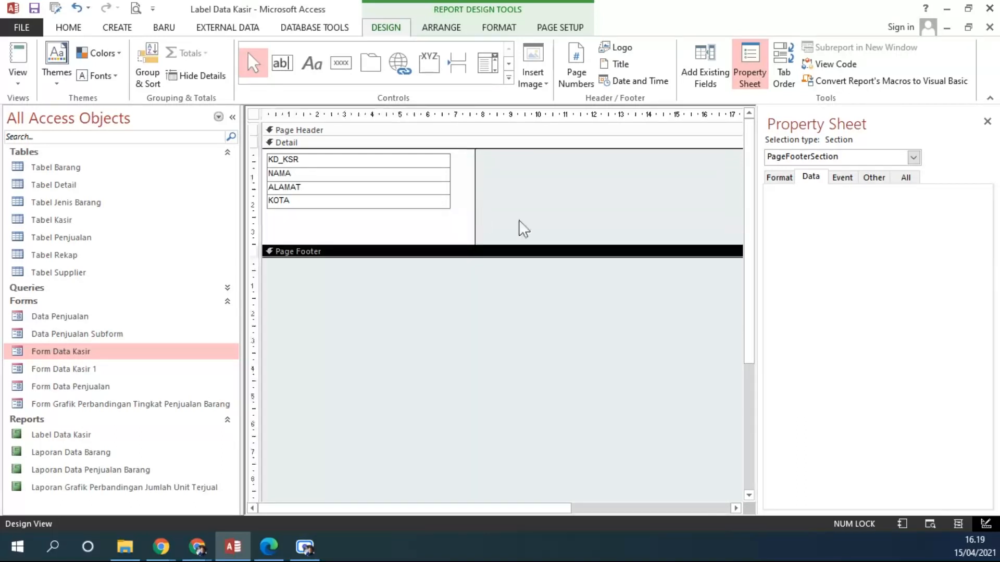
Move the KD_KSR, NAMA, ALAMAT and KOTA boxes together about 0.2 cm right and down in the Detail section.
drag(462, 163, 314, 223)
drag(324, 183, 328, 183)
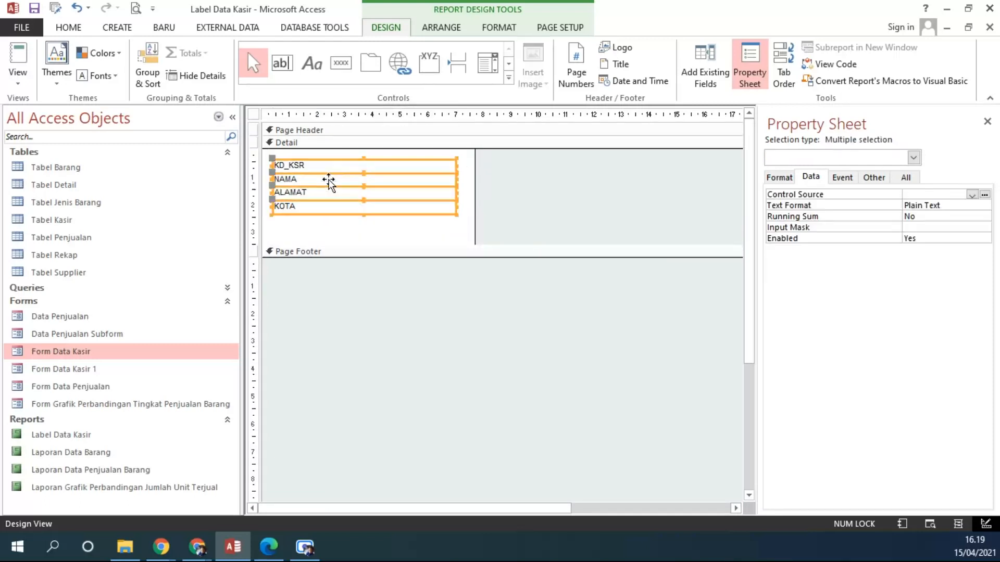
click(531, 212)
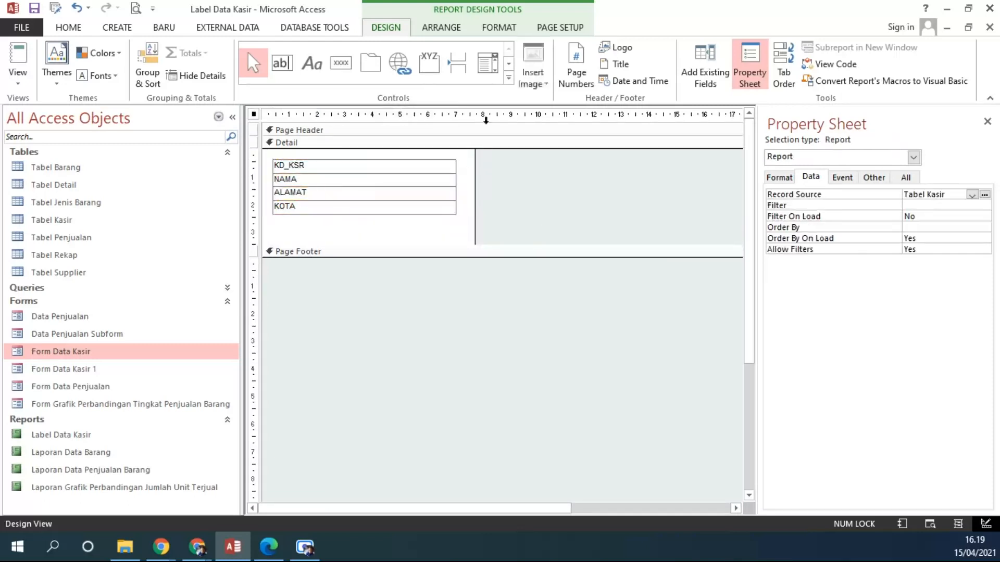
Draw a rectangle about 7.3 cm wide and 3 cm high around the four Detail text boxes and send it to the back.
click(509, 78)
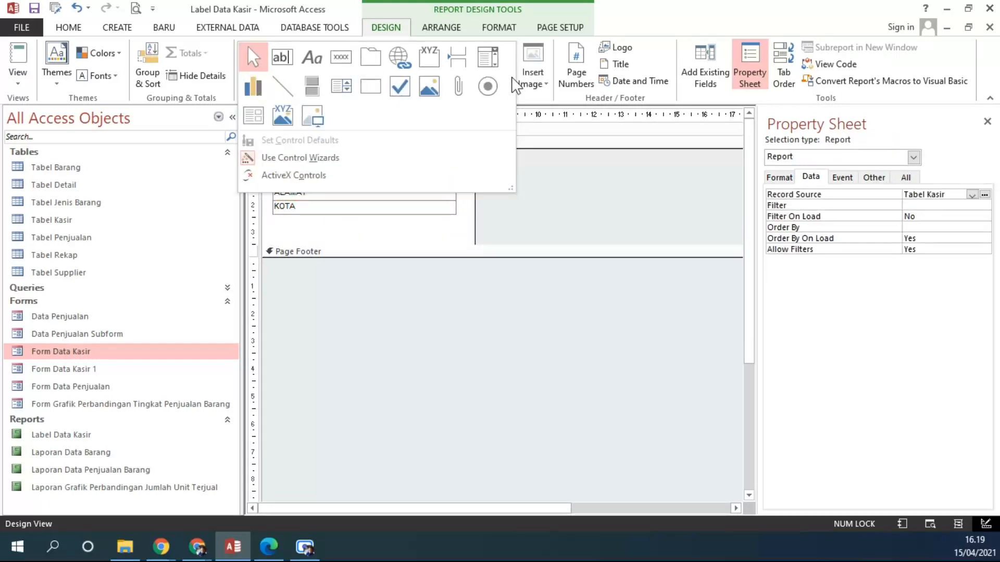
click(375, 97)
drag(265, 149, 462, 230)
drag(465, 225, 468, 234)
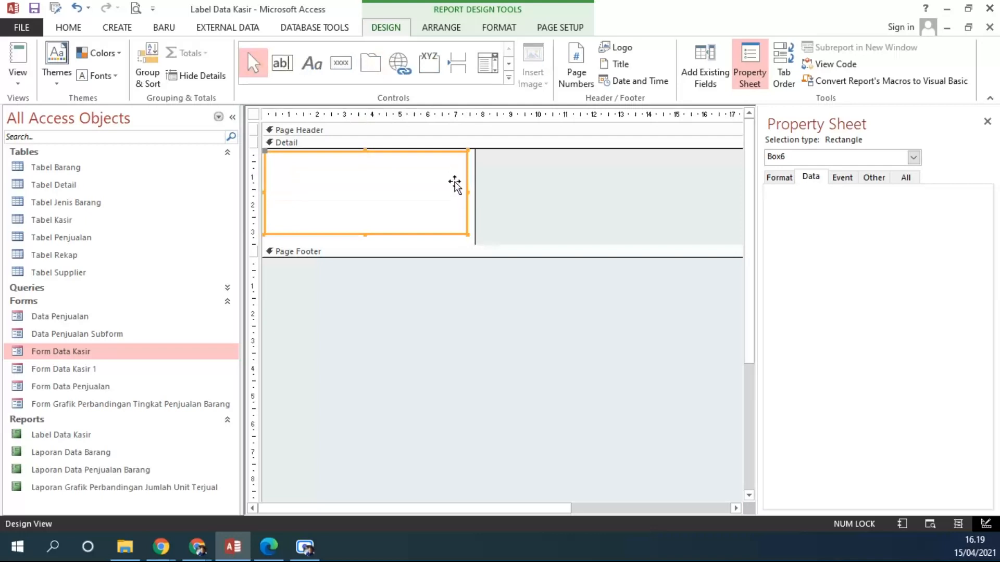
right_click(454, 184)
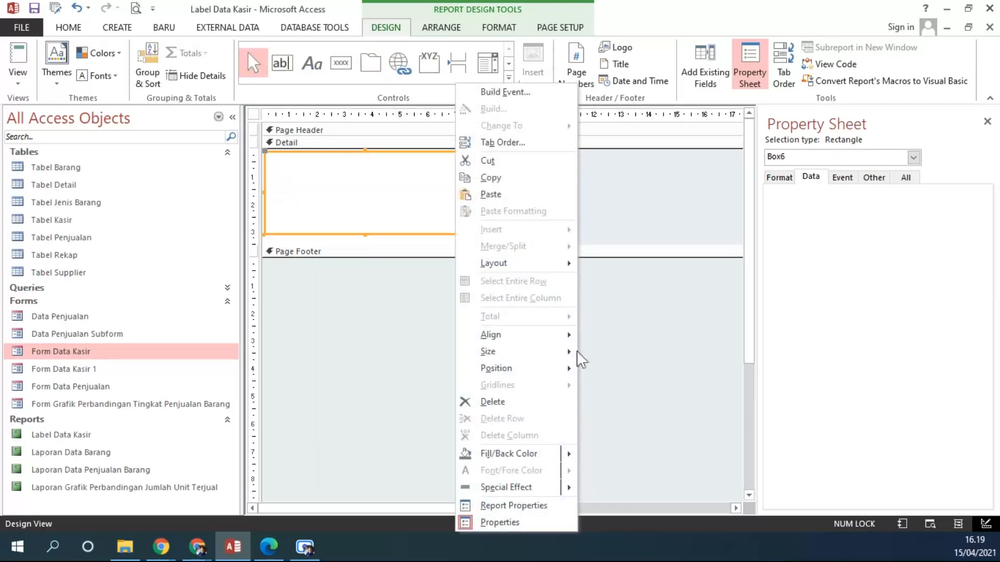
mouse_move(541, 369)
click(599, 386)
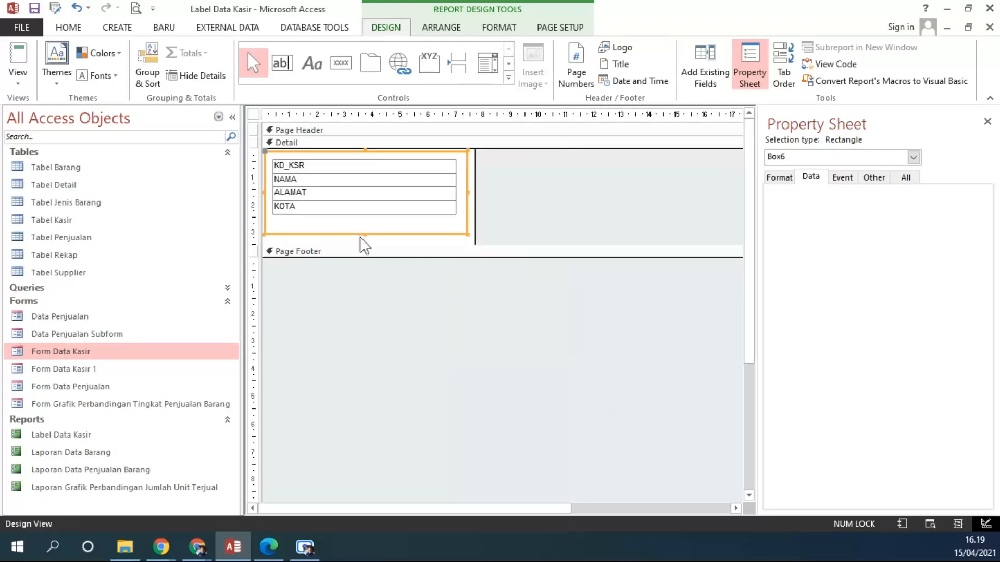
Shorten the rectangle to about 2.6 cm high, tighten the Detail section beneath it, and set the rectangle's border color to Text 1.
mouse_move(364, 233)
mouse_down()
mouse_move(368, 223)
mouse_move(370, 239)
mouse_move(382, 228)
mouse_up()
click(465, 222)
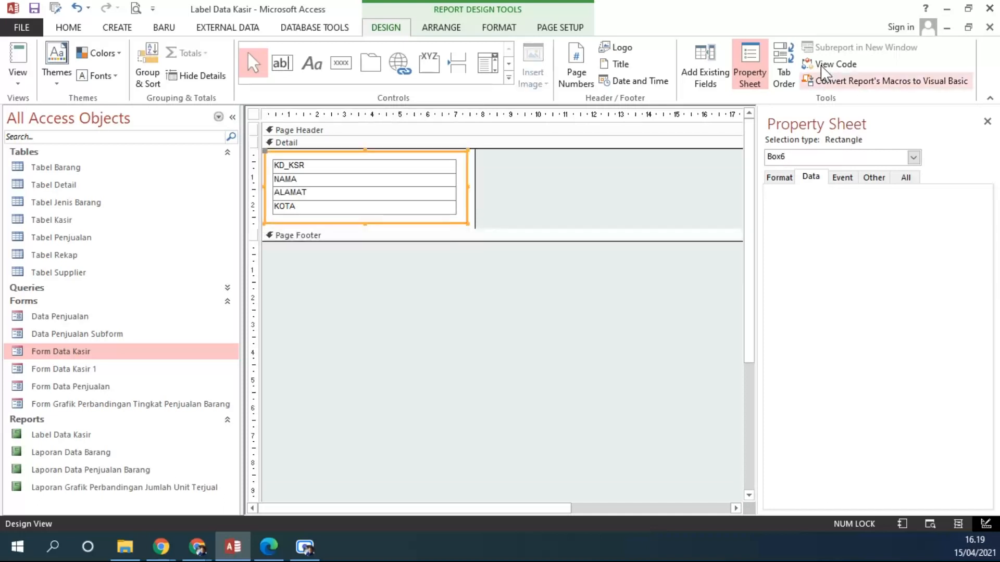
click(780, 180)
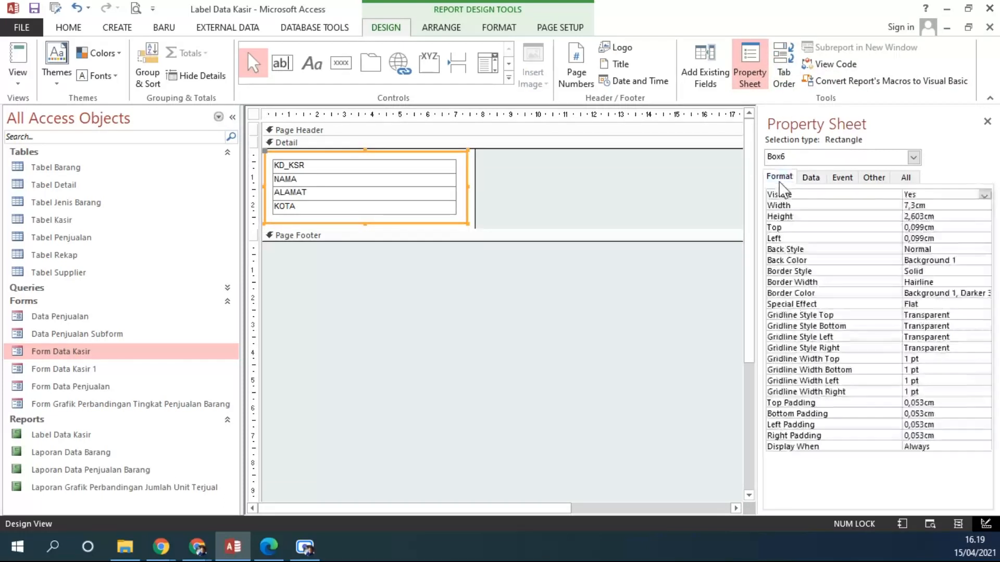
drag(759, 292, 619, 295)
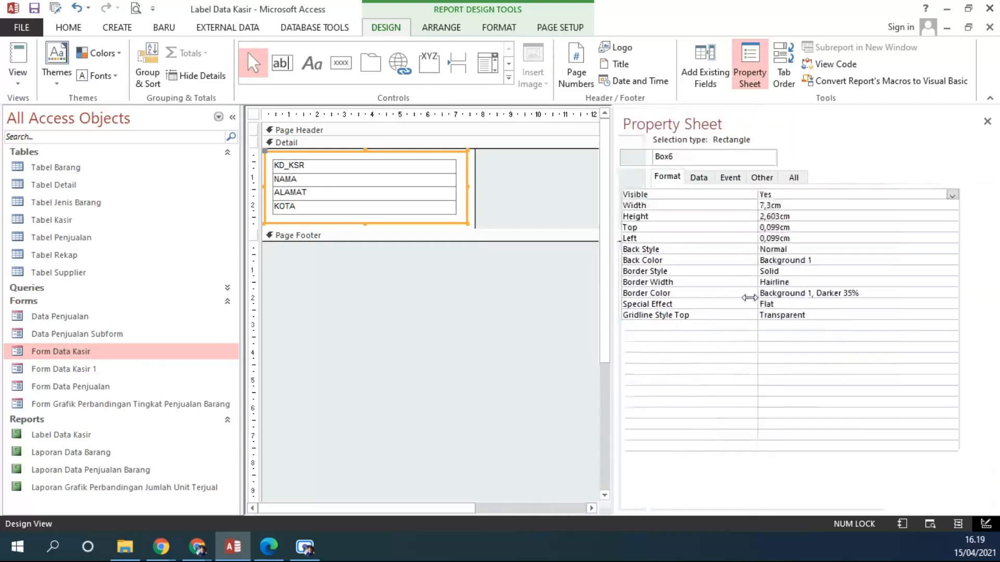
click(899, 293)
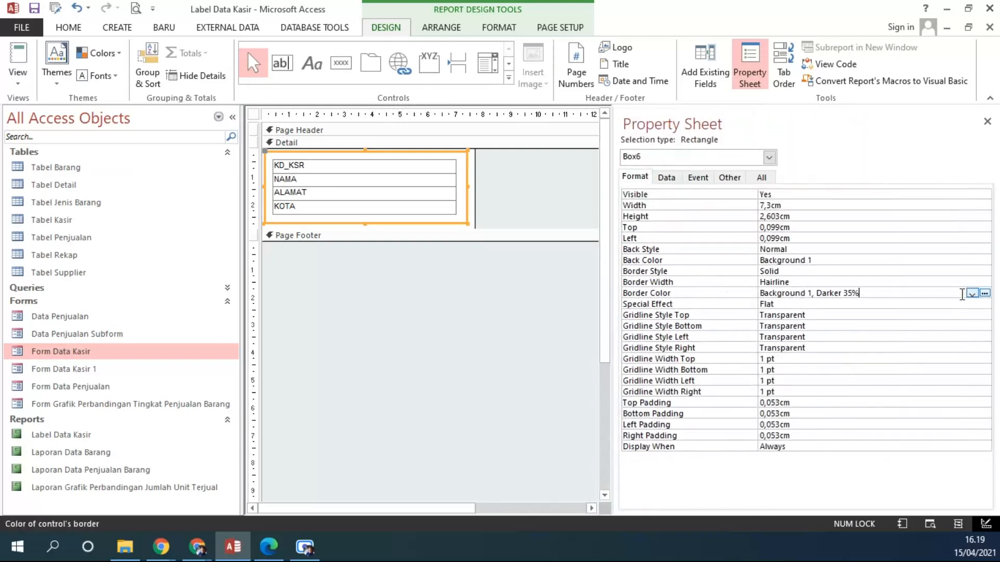
click(984, 293)
click(779, 340)
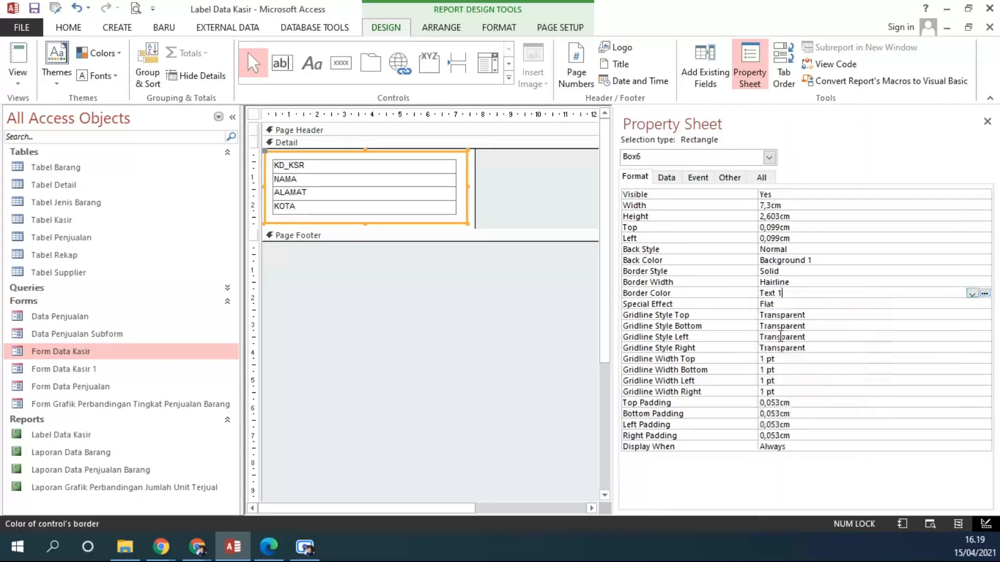
Move the rectangle to the Detail section's top-left corner, trim the report and section to its edges, and close the property sheet.
click(487, 196)
drag(474, 188, 467, 187)
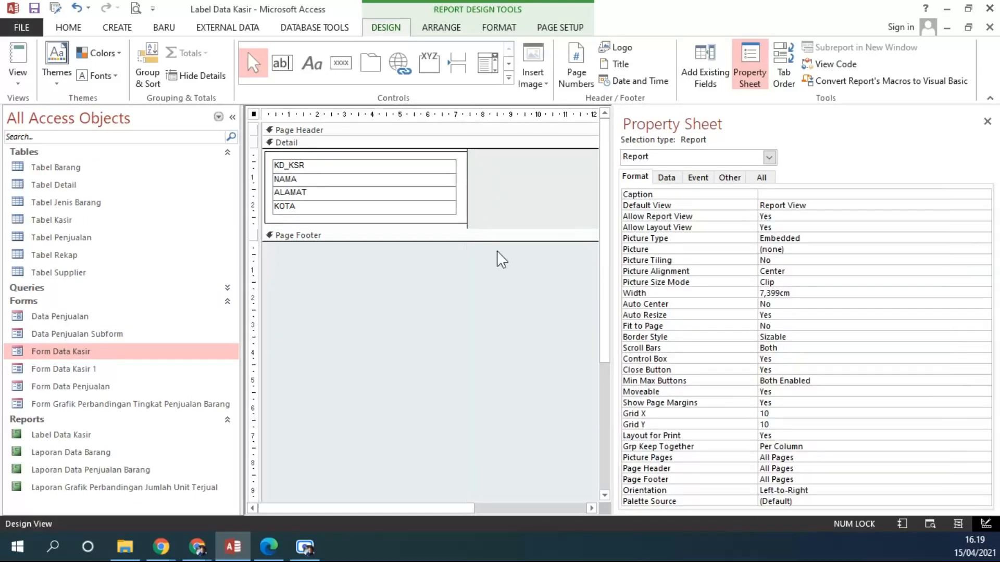
click(442, 221)
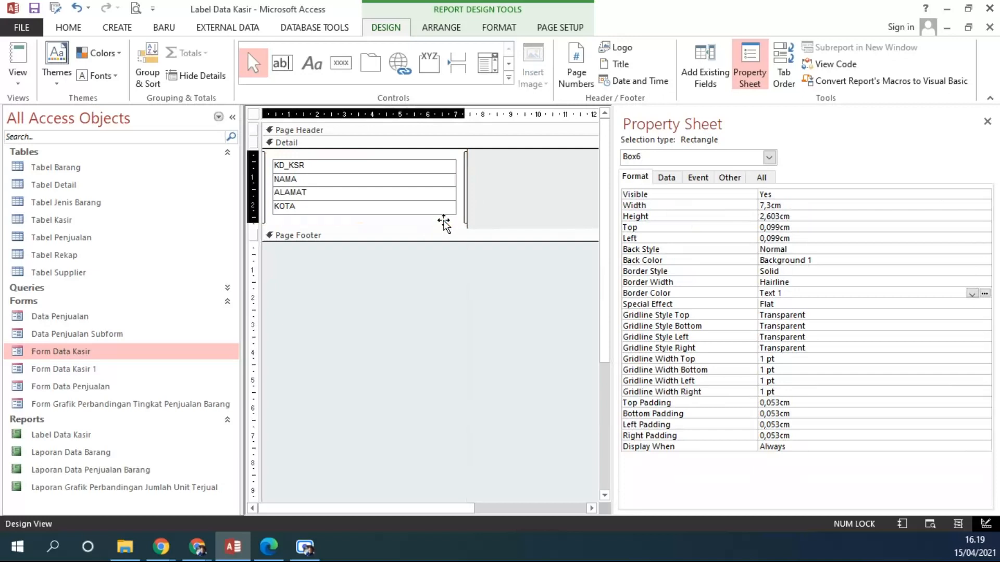
drag(443, 221, 444, 222)
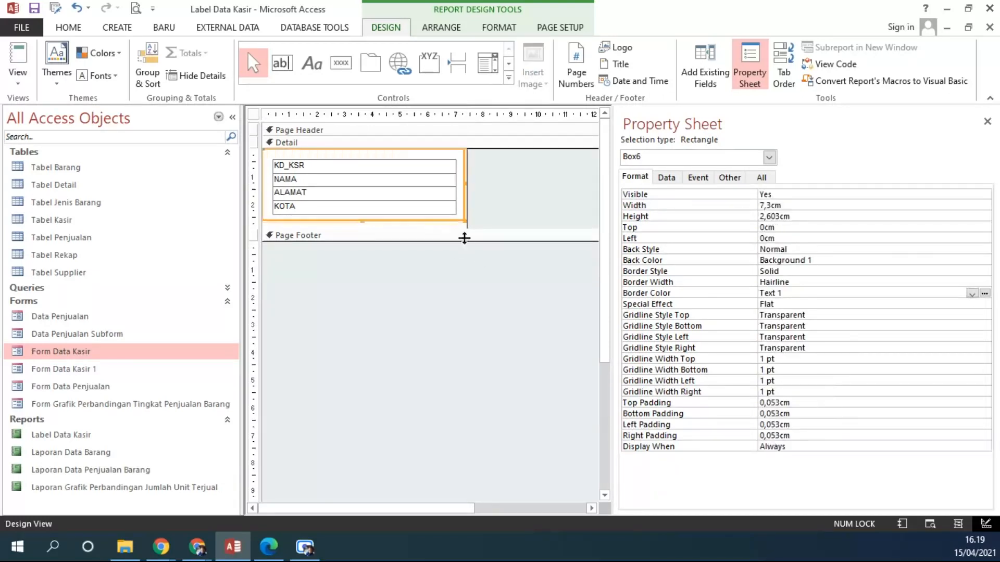
click(417, 223)
click(410, 221)
drag(465, 199, 437, 219)
click(987, 121)
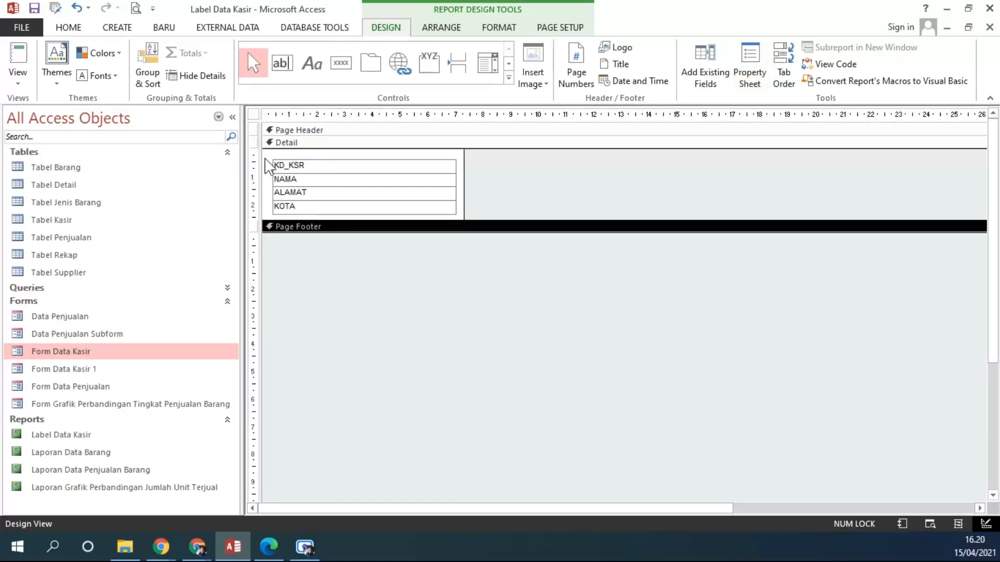
Extend the rectangle to about 2.7 cm high and fit the Detail section to its lower edge.
drag(451, 221, 451, 225)
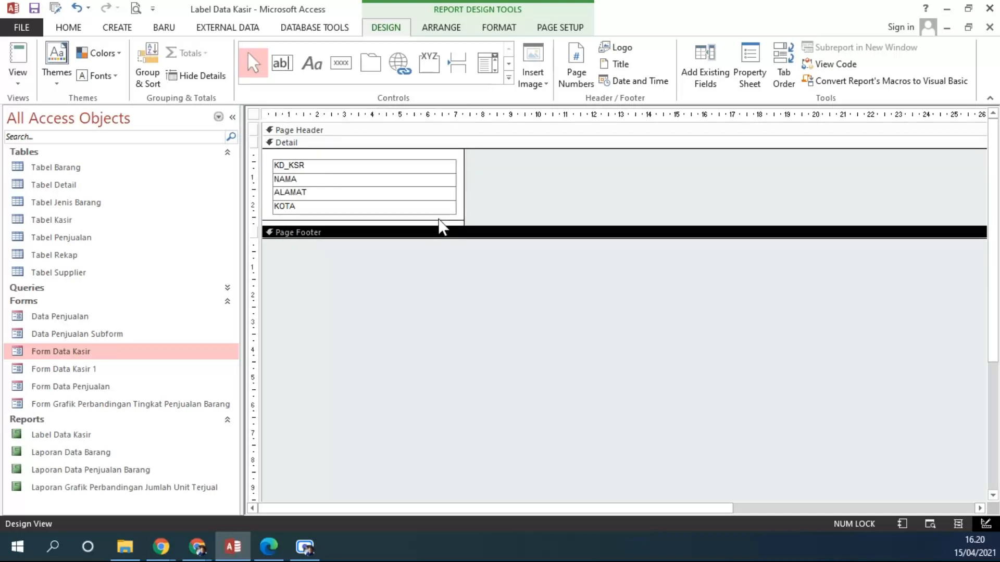
click(440, 221)
drag(364, 225, 364, 224)
click(464, 232)
click(470, 234)
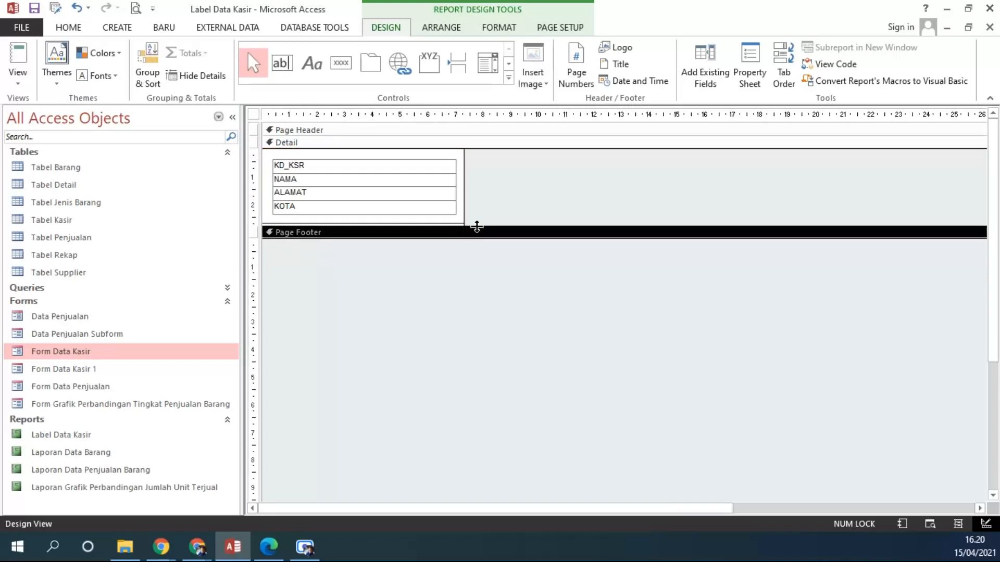
drag(477, 226, 484, 222)
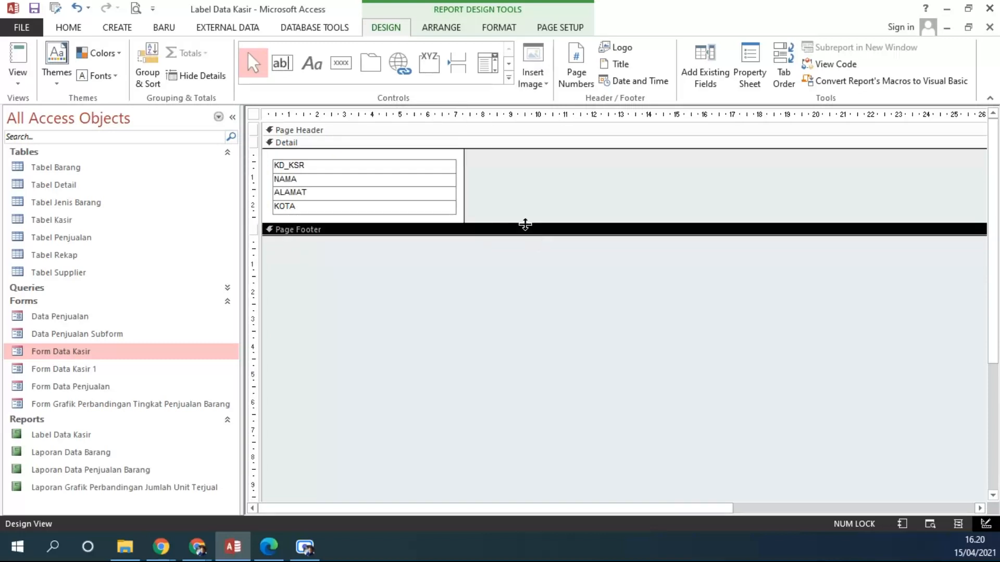
Check the bordered cashier labels in Print Preview and return to Design View.
click(18, 77)
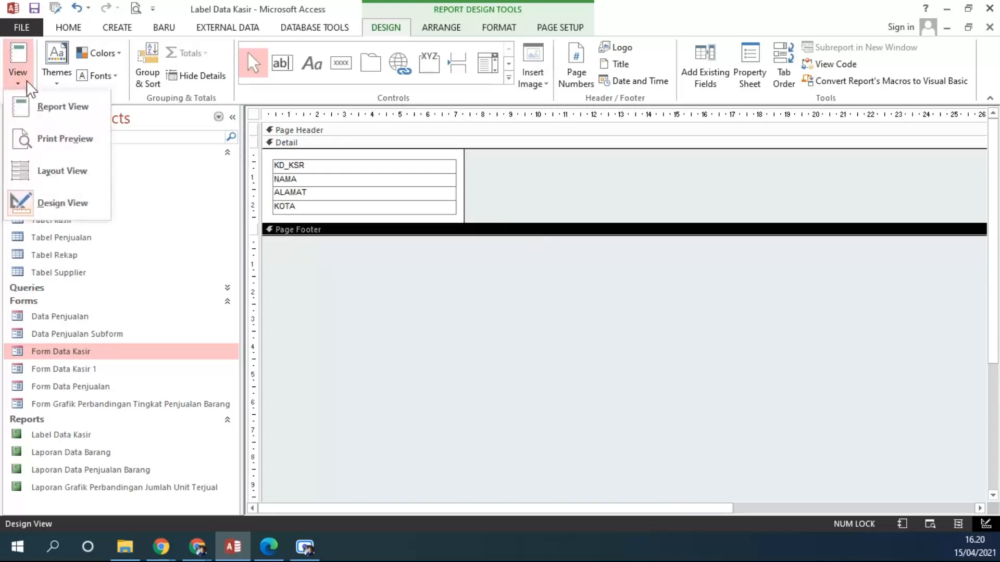
click(54, 134)
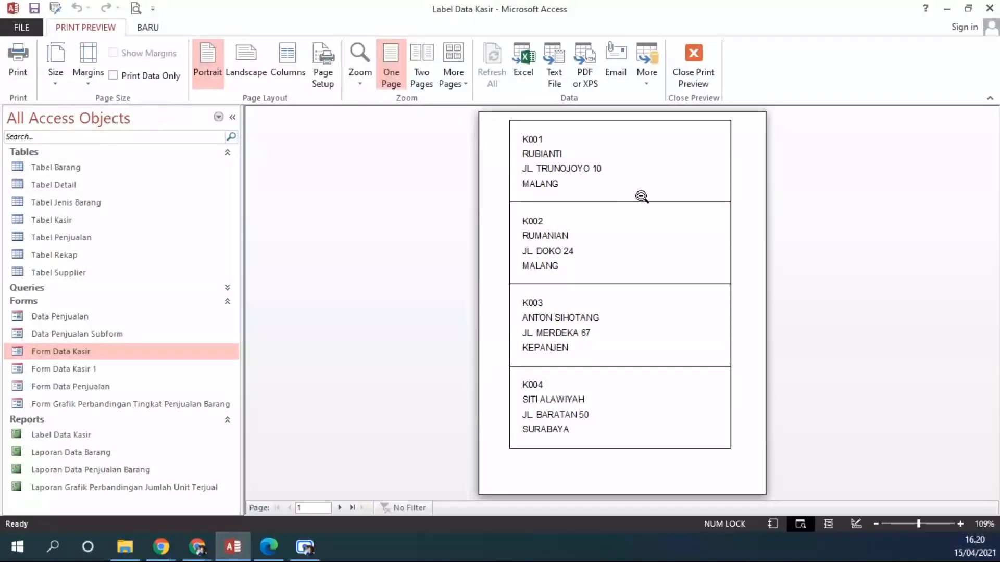
click(613, 172)
click(704, 85)
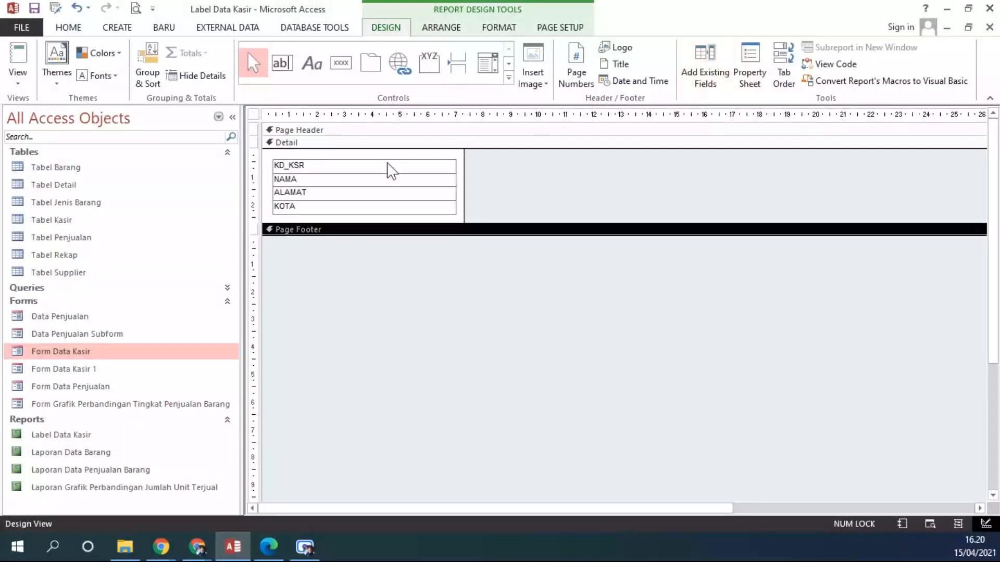
Narrow the KD_KSR, NAMA, ALAMAT and KOTA boxes together to about 4.1 cm wide.
click(390, 169)
shift+click(437, 179)
shift+click(432, 193)
shift+click(435, 207)
drag(455, 165, 386, 166)
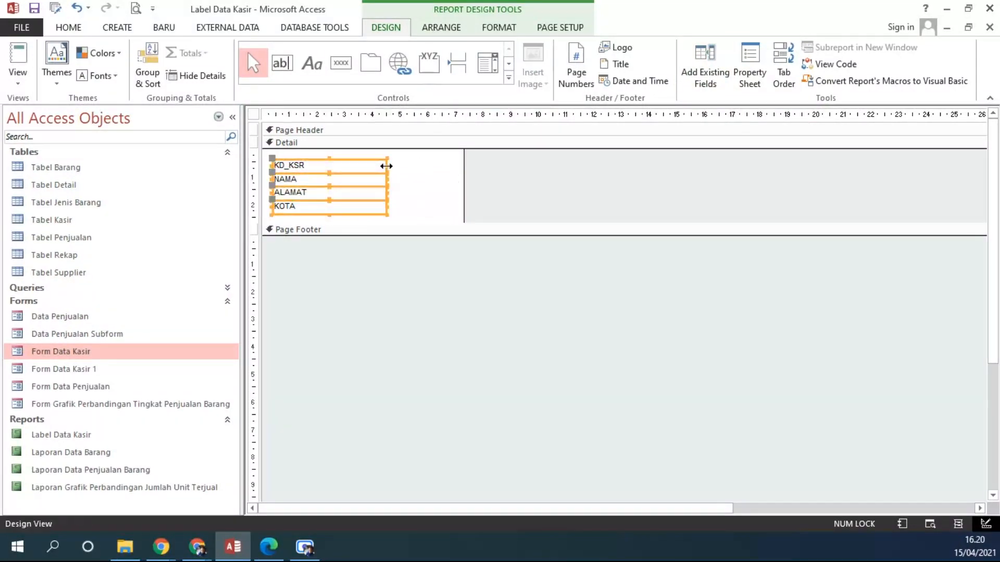
Narrow the rectangle and the report to about 4.8 cm wide.
click(64, 31)
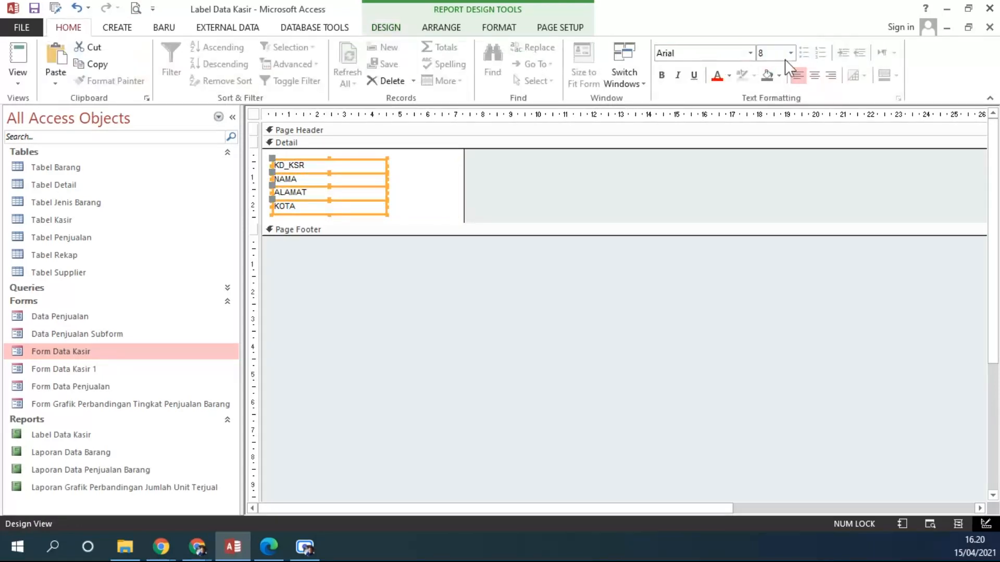
drag(464, 178, 394, 185)
click(431, 186)
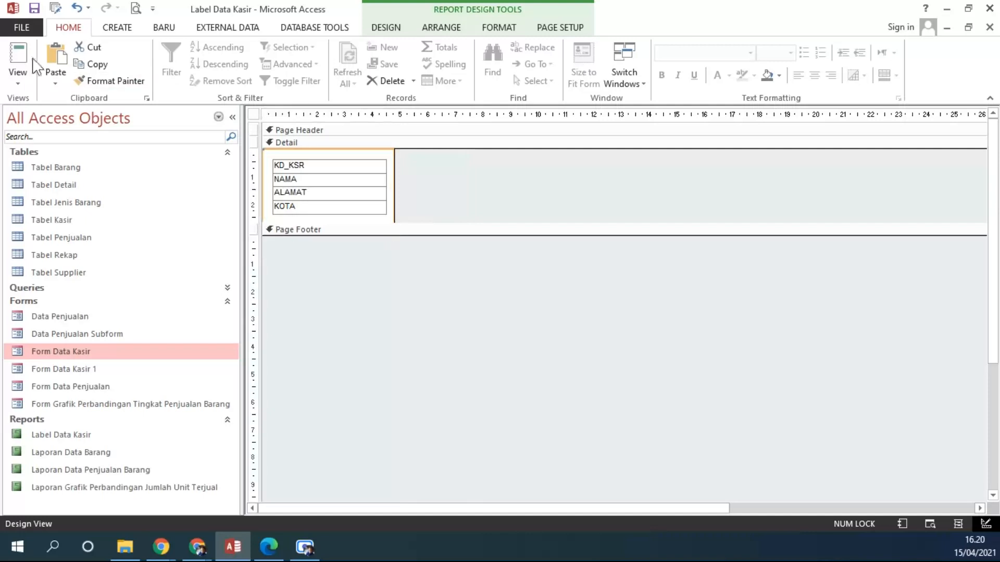
Examine the narrowed labels in Print Preview with the Navigation Pane collapsed and return to Design View.
click(21, 73)
click(29, 137)
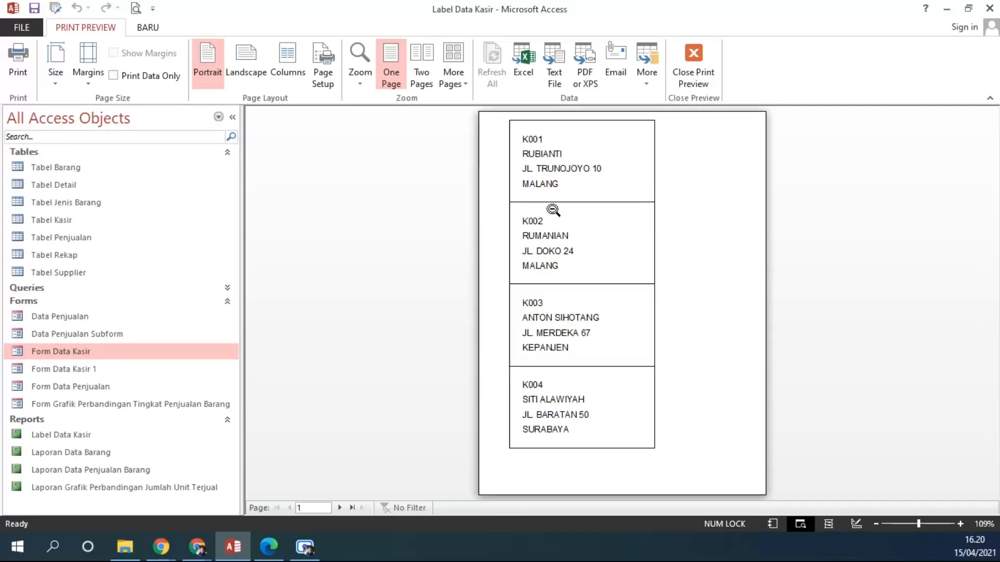
click(230, 121)
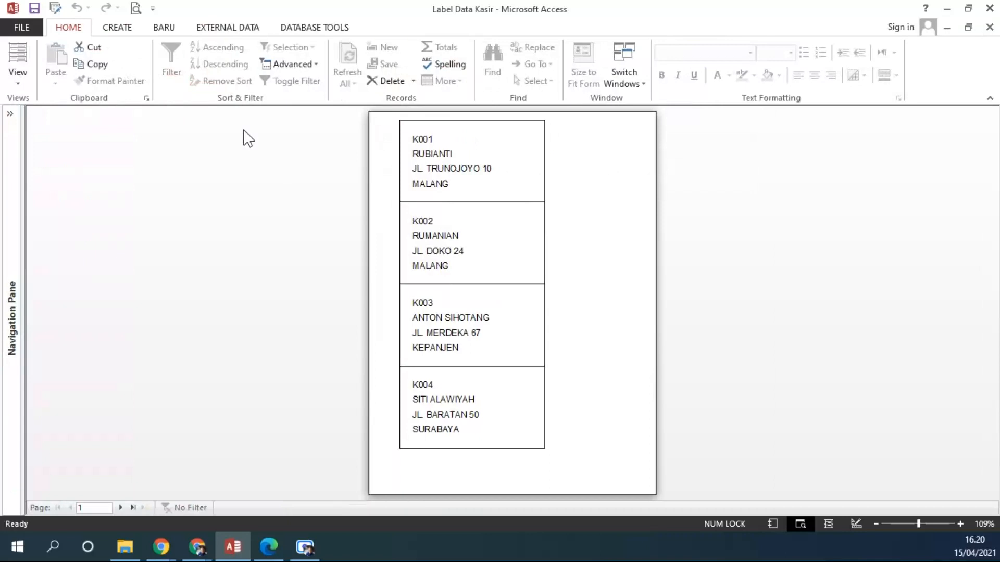
click(931, 524)
drag(931, 527, 921, 526)
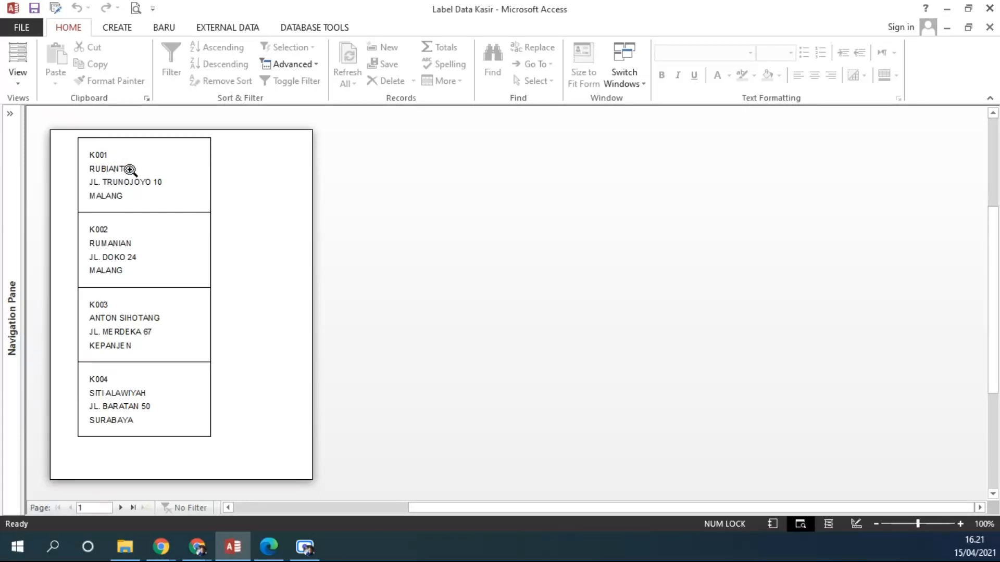
click(699, 92)
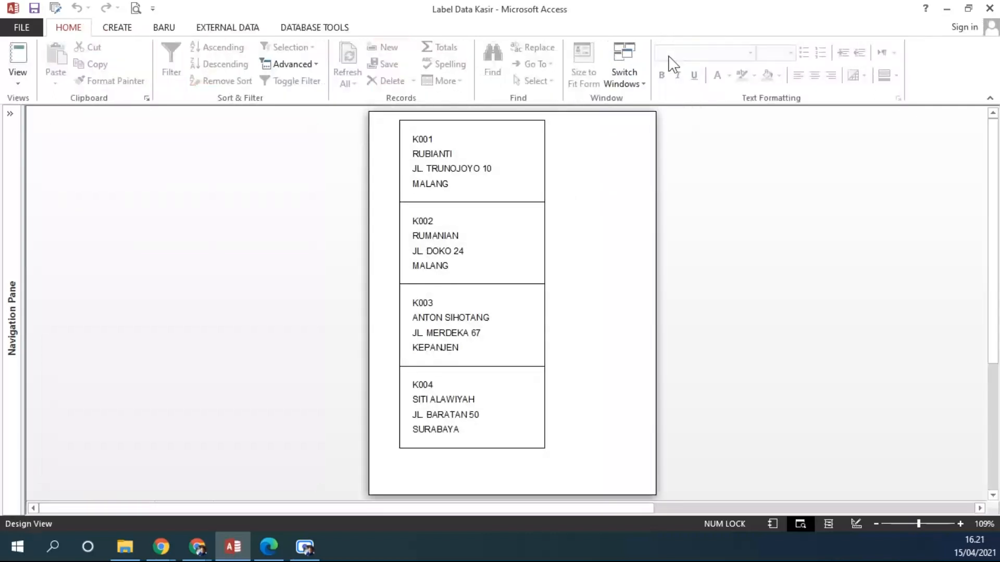
Enlarge the Detail section to about 3.6 cm high and move the four text boxes together into its top-left corner.
click(193, 230)
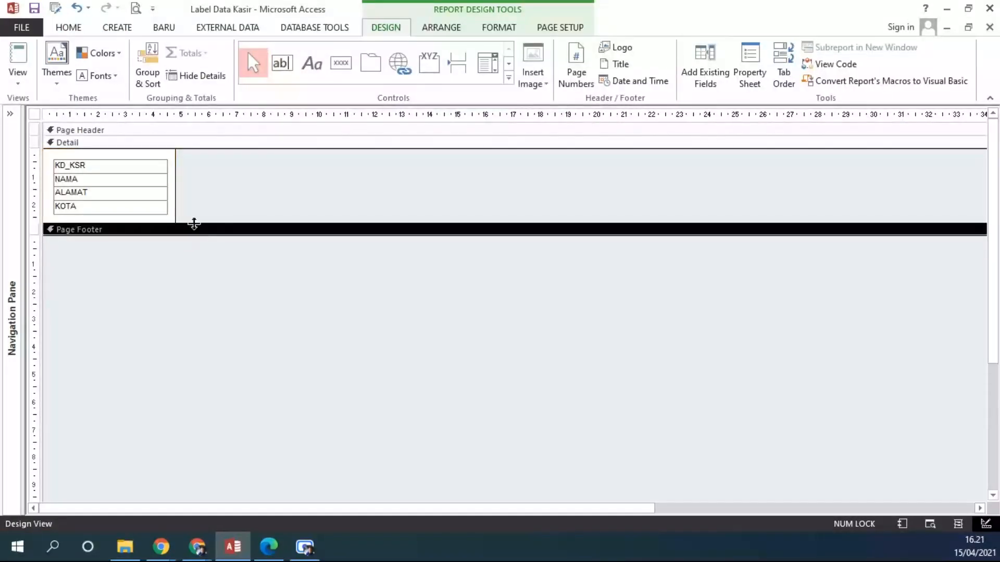
drag(193, 224, 188, 248)
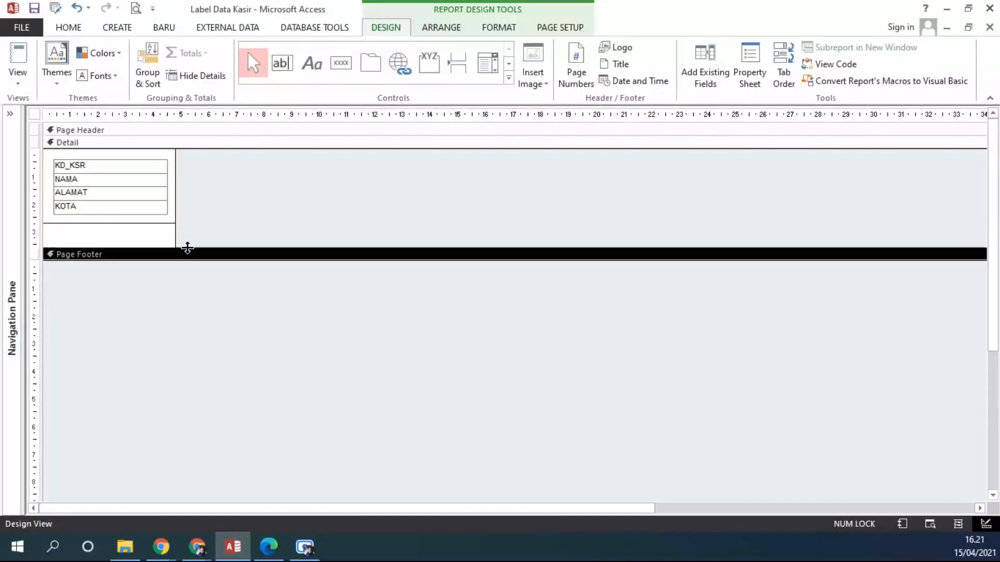
click(61, 164)
shift+click(72, 179)
shift+click(76, 192)
shift+click(73, 208)
drag(84, 194, 75, 187)
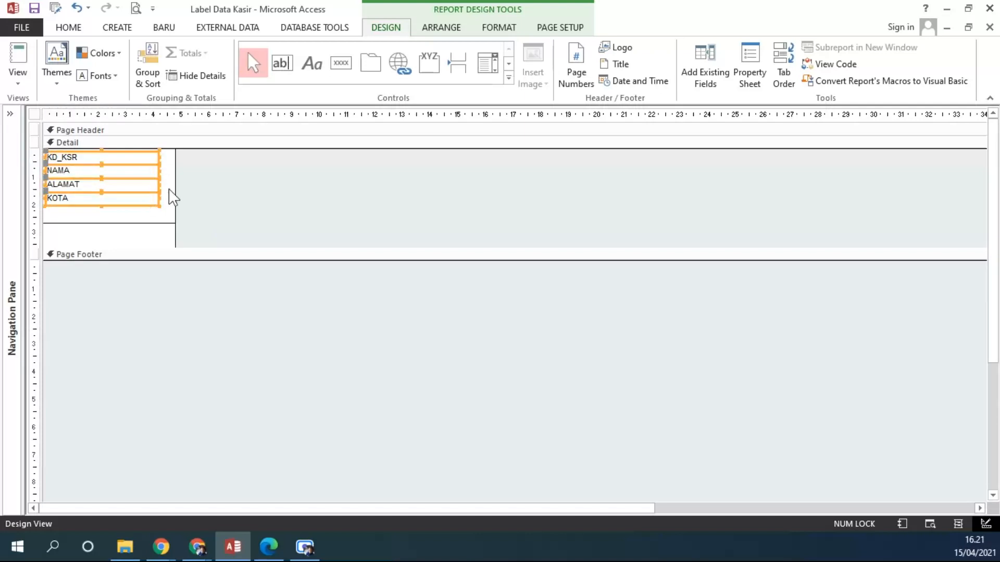
Shrink the rectangle to about 4.4 cm wide and 2.3 cm high, and fit the report and Detail section to it.
click(154, 226)
drag(111, 225, 110, 212)
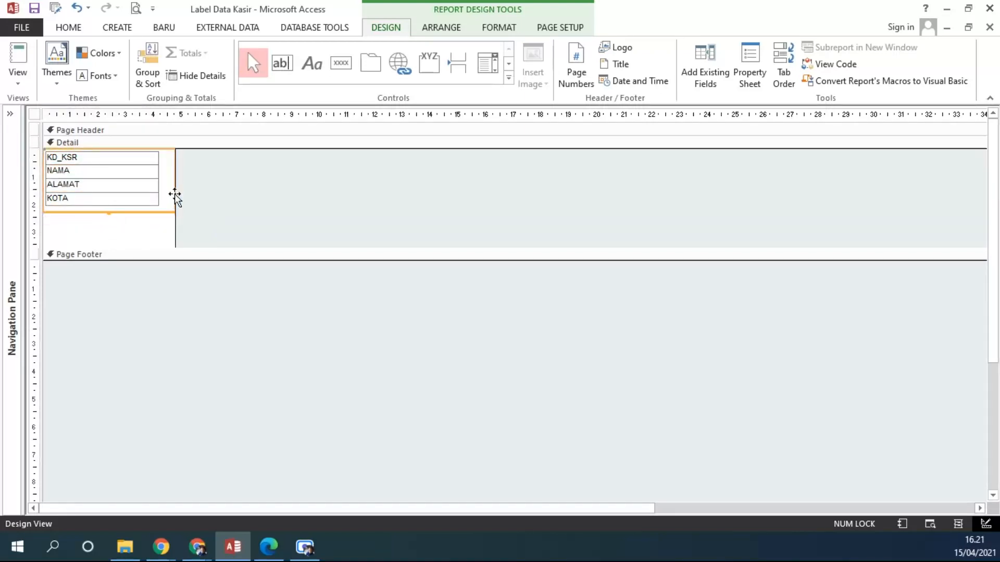
drag(175, 225, 165, 196)
drag(130, 248, 141, 212)
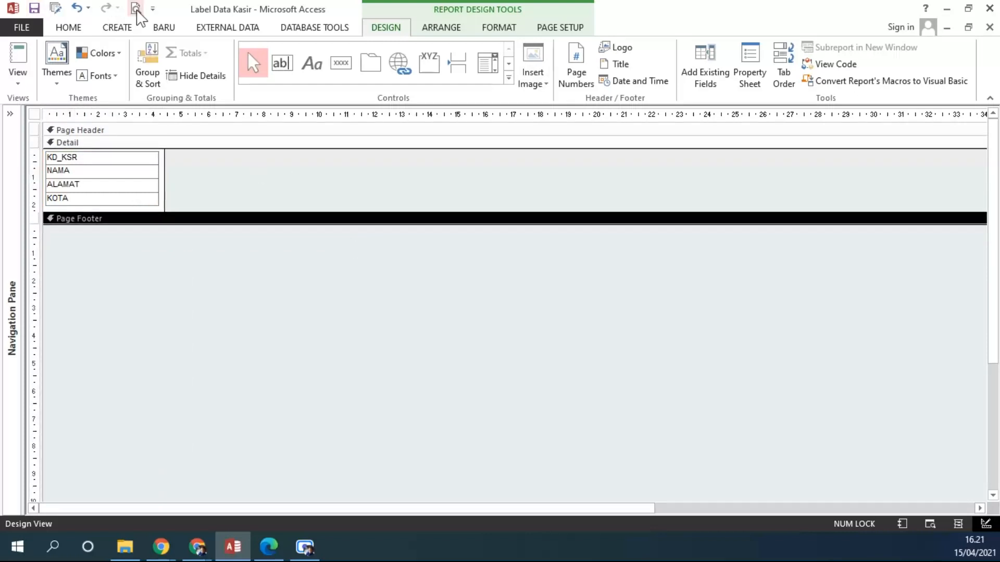
Display the label report in Print Preview and set its left and right page margins to 2,96 mm.
click(18, 76)
click(78, 139)
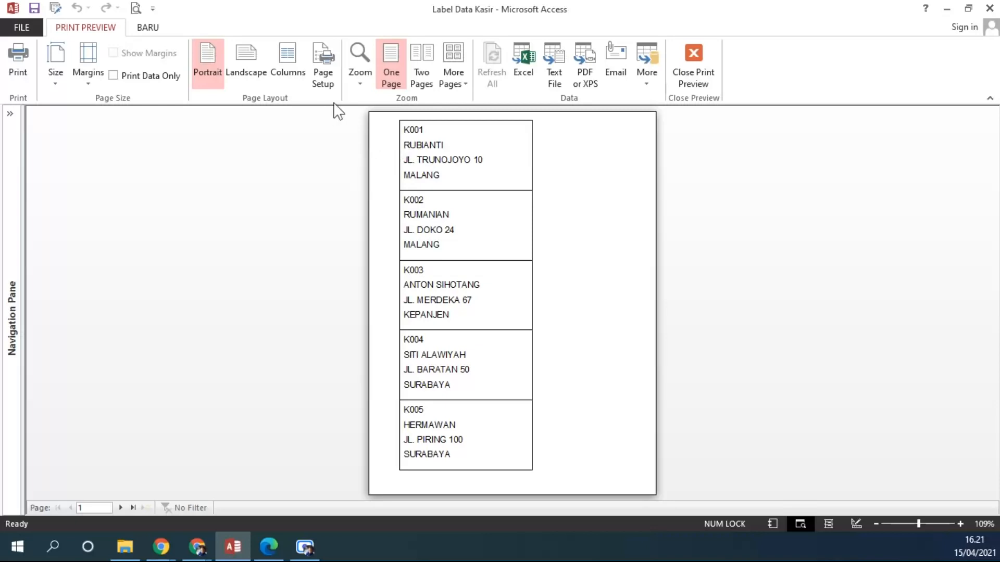
click(89, 81)
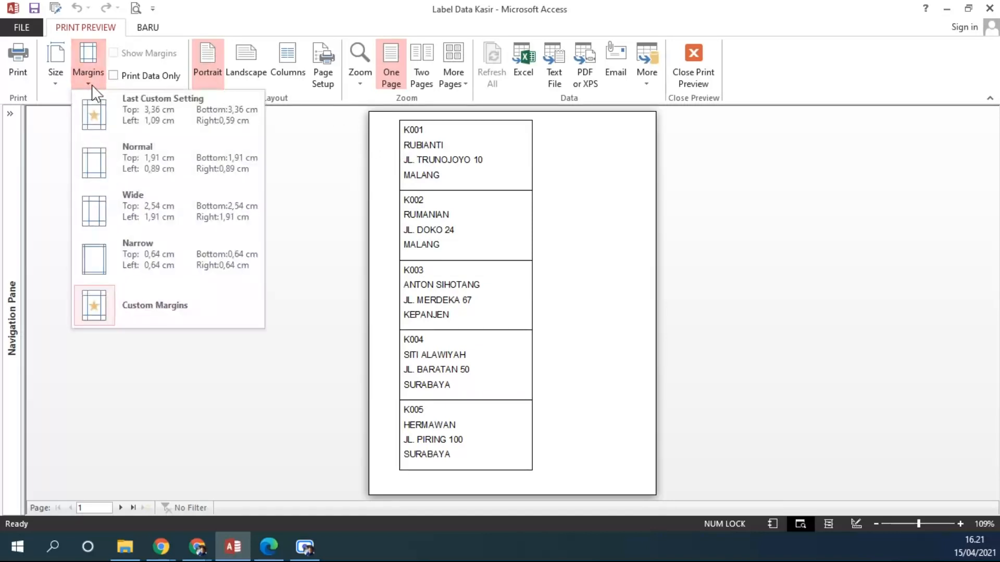
click(168, 311)
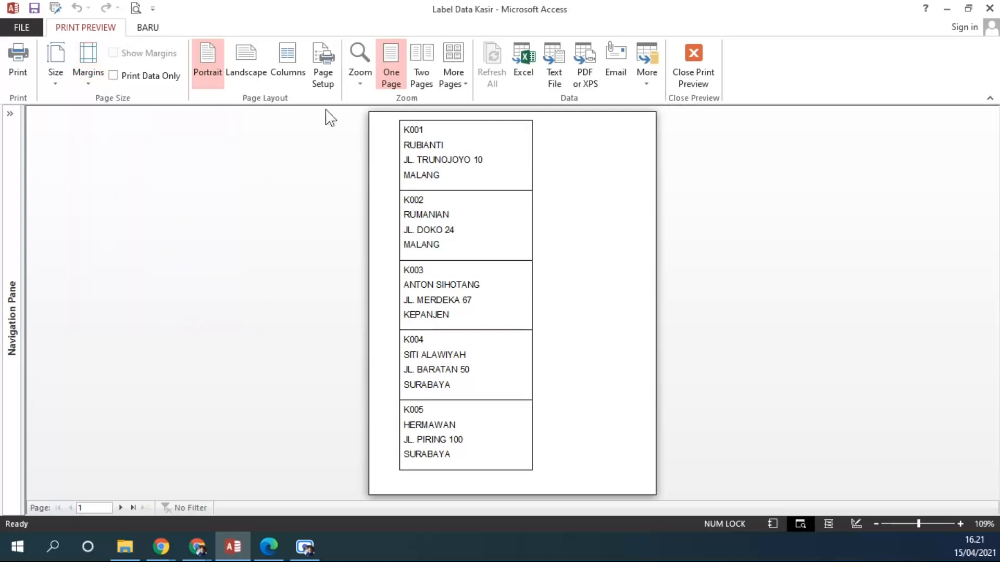
click(325, 79)
drag(473, 85, 176, 163)
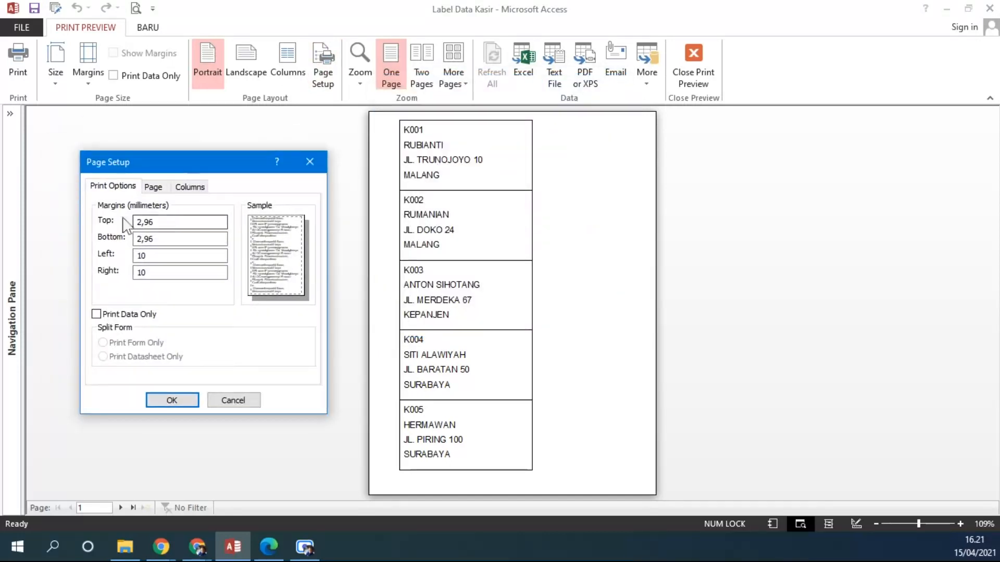
drag(154, 256, 134, 272)
key(ctrl+c)
key(ctrl+v)
key(ctrl+v)
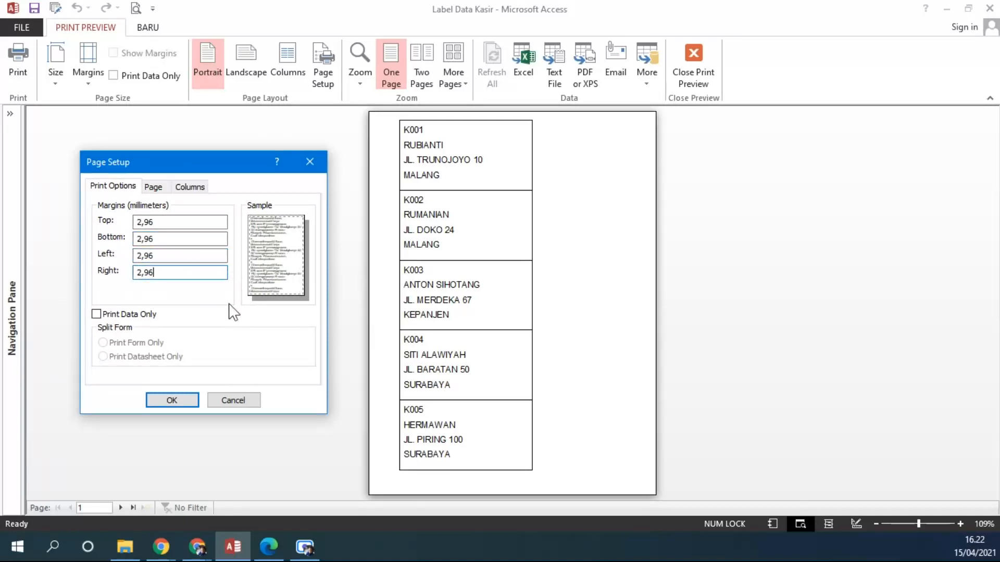
click(181, 399)
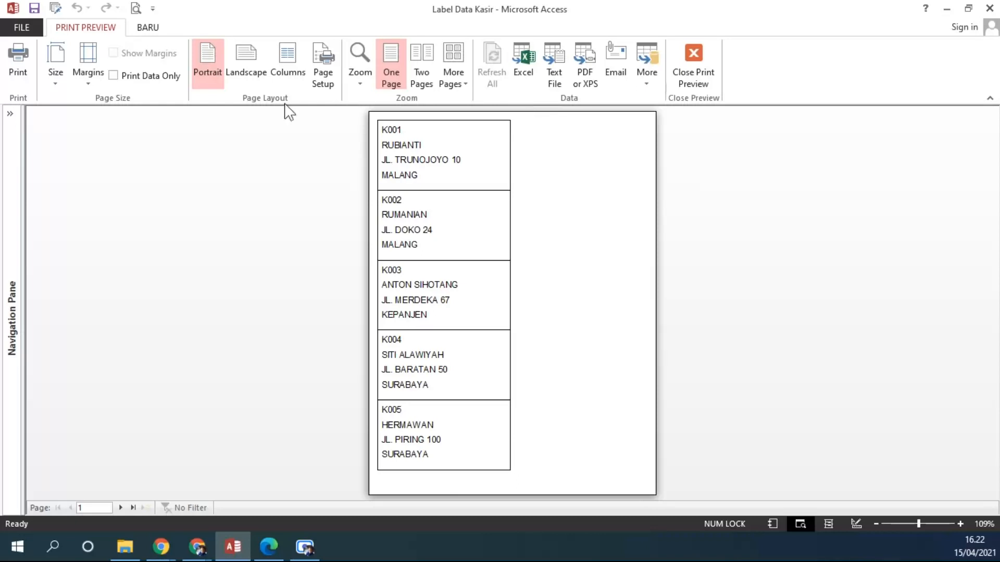
Arrange the labels in 2 columns with the Across, then Down layout and check both preview pages.
click(290, 66)
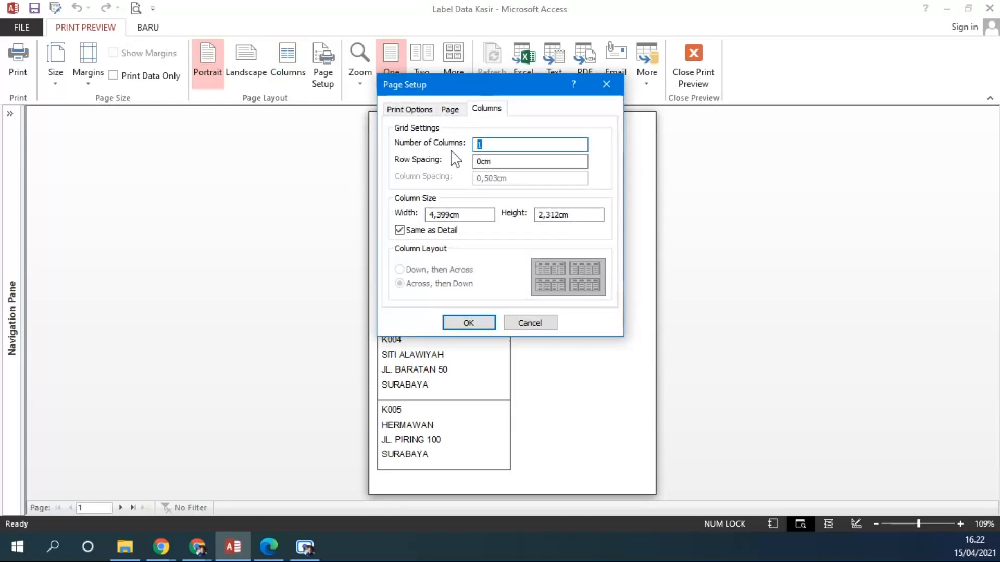
text(2)
drag(523, 85, 220, 98)
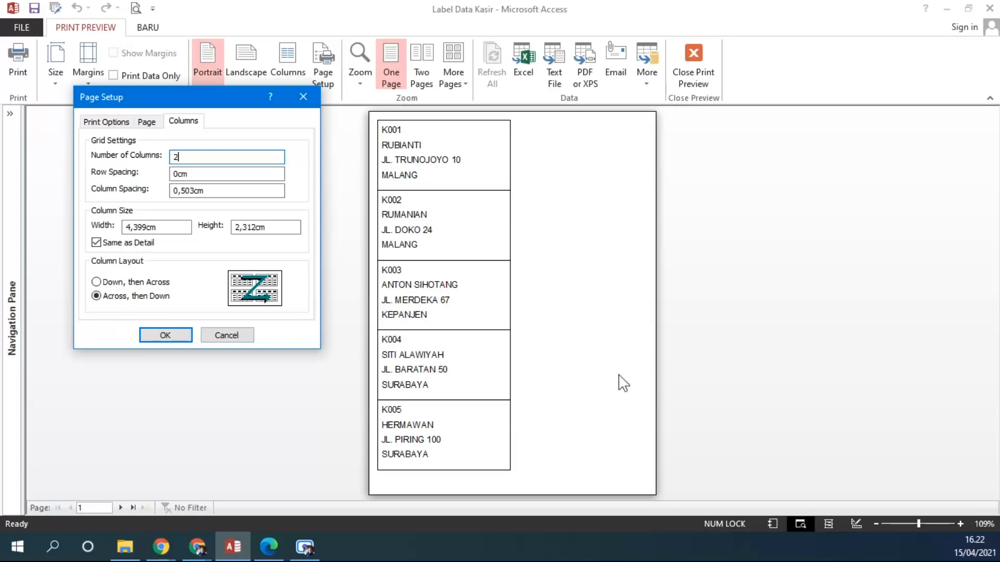
click(97, 283)
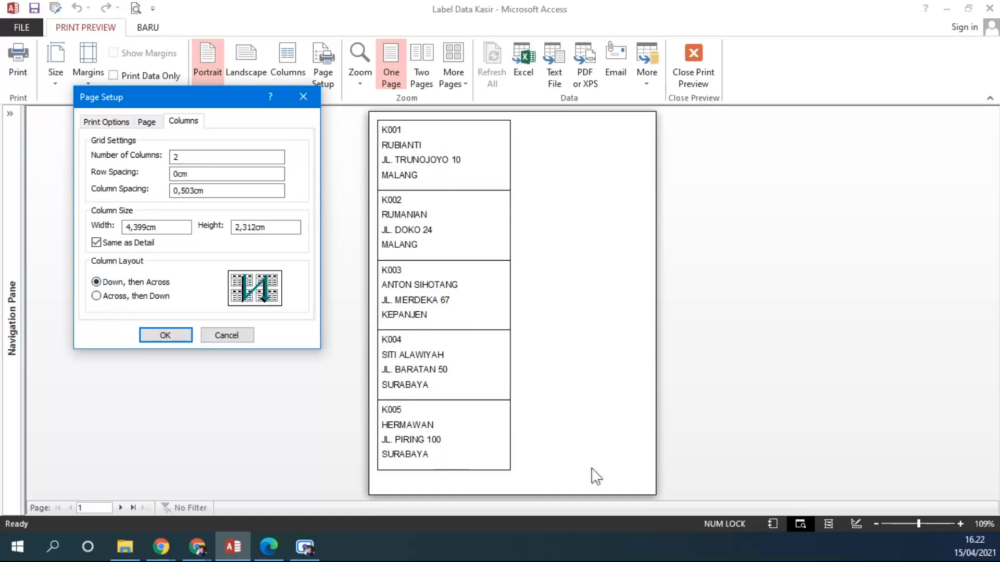
click(96, 296)
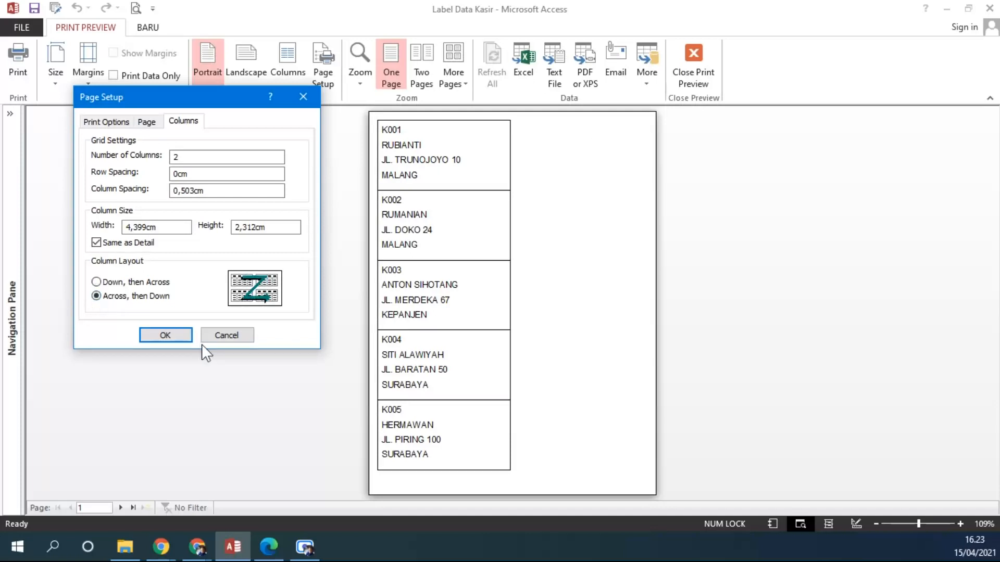
click(167, 335)
drag(454, 226, 350, 204)
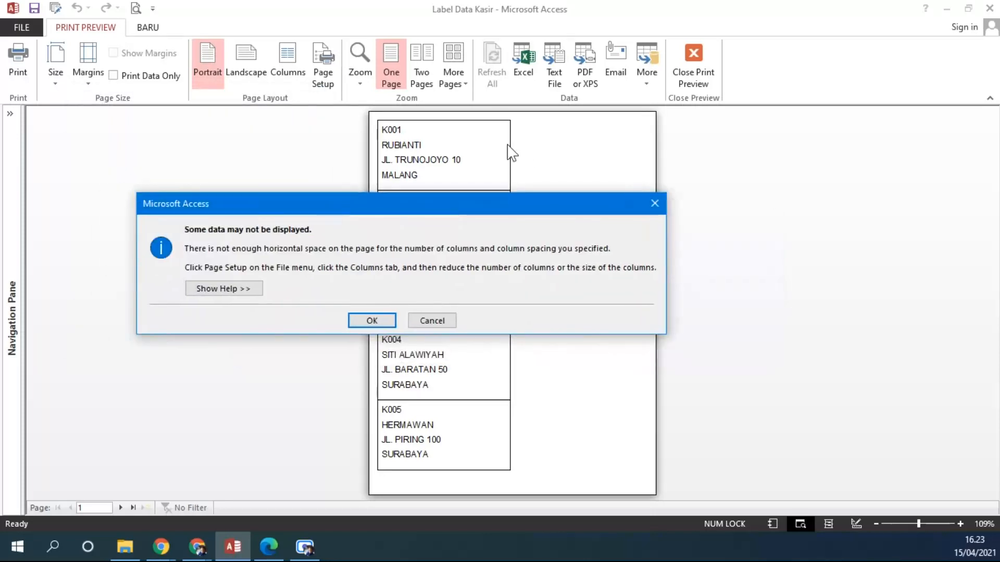
click(365, 319)
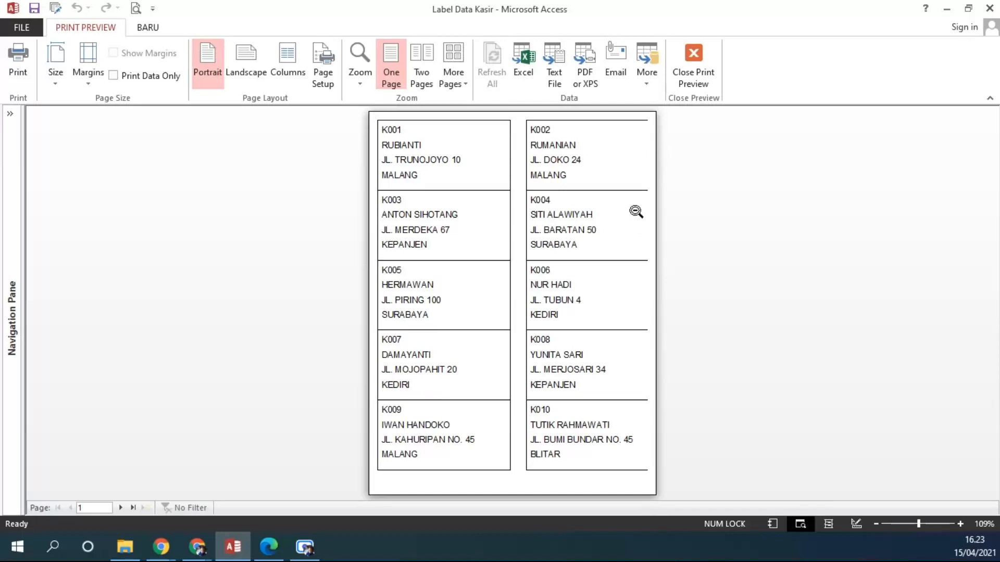
click(119, 508)
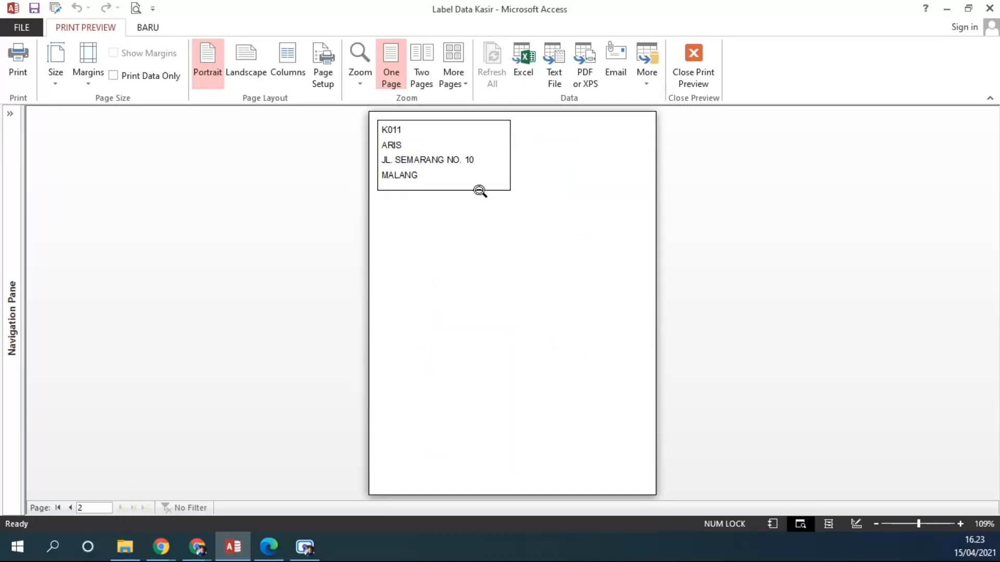
click(71, 509)
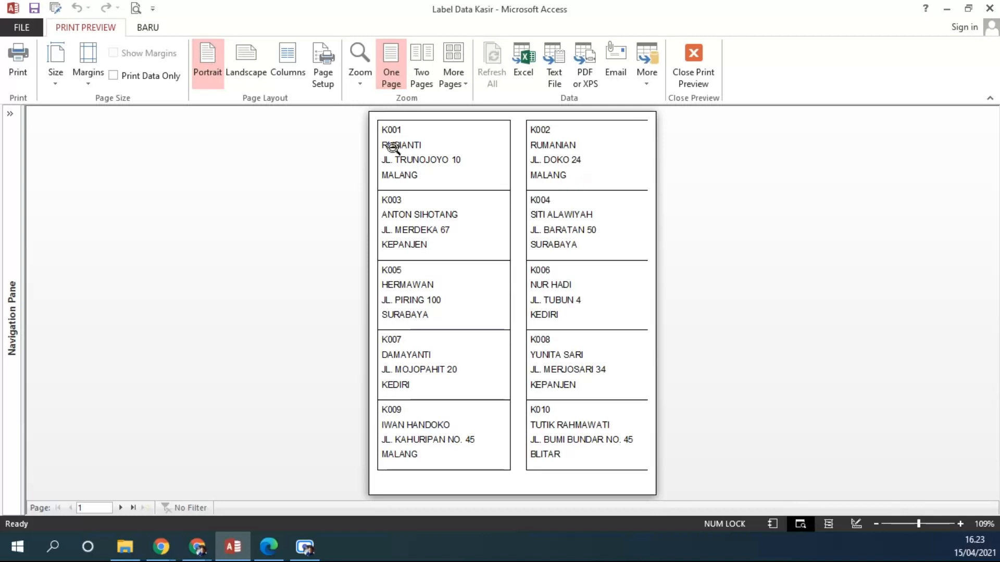
Reduce the spacing between the two label columns to 0,1 cm.
click(293, 66)
drag(464, 93, 192, 144)
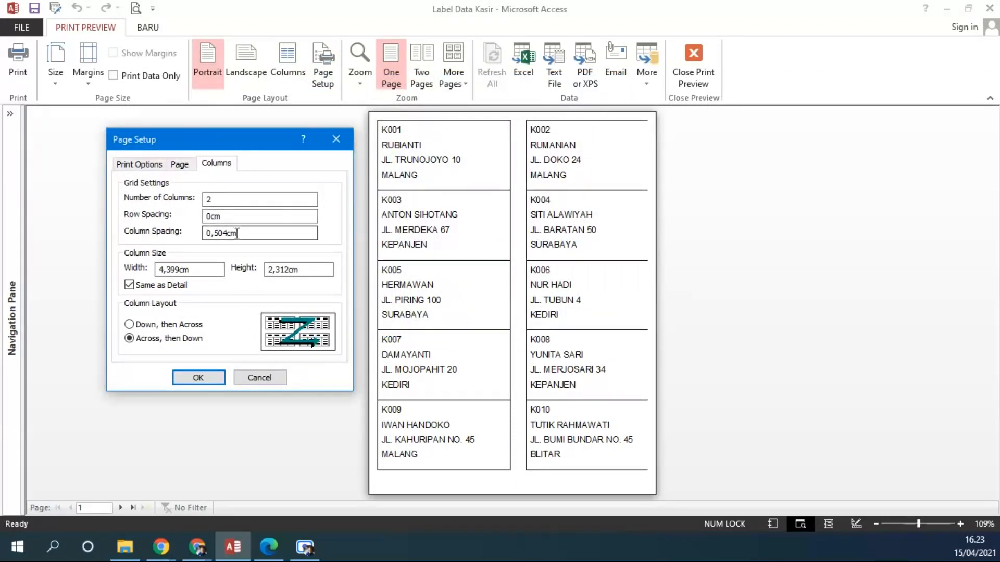
drag(236, 234, 216, 235)
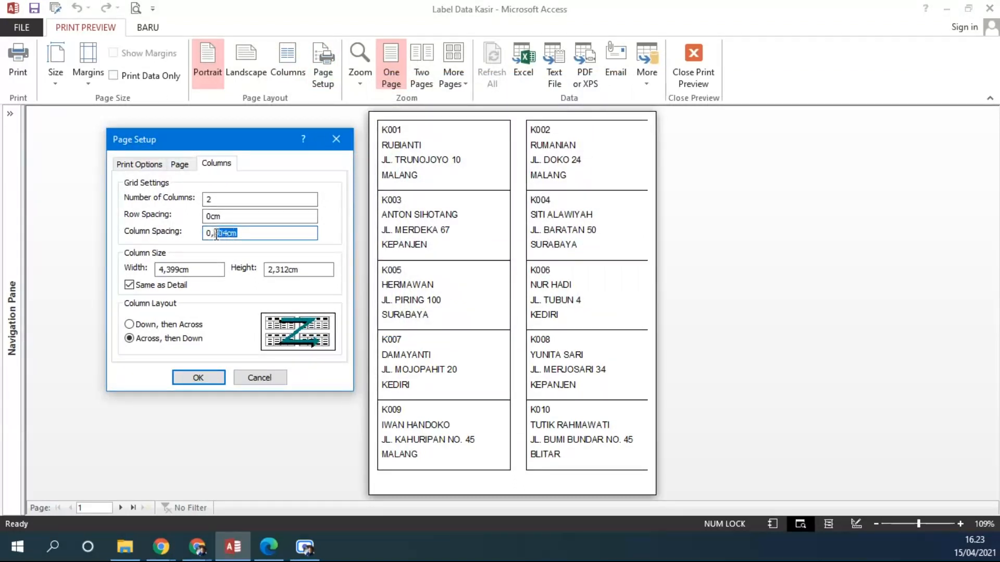
text(1)
click(213, 377)
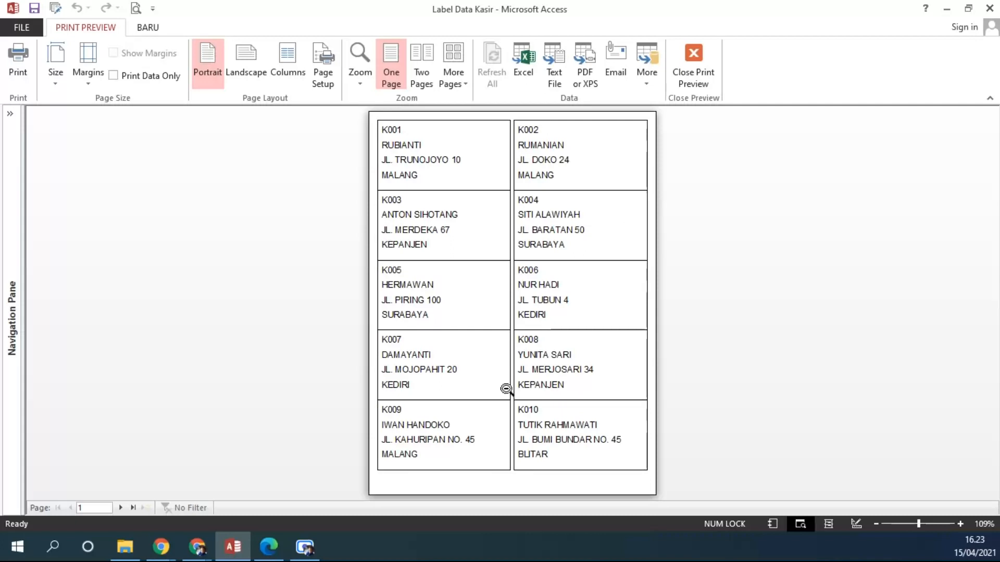
Remove the gap between the label columns by setting the column spacing to 0.
click(286, 71)
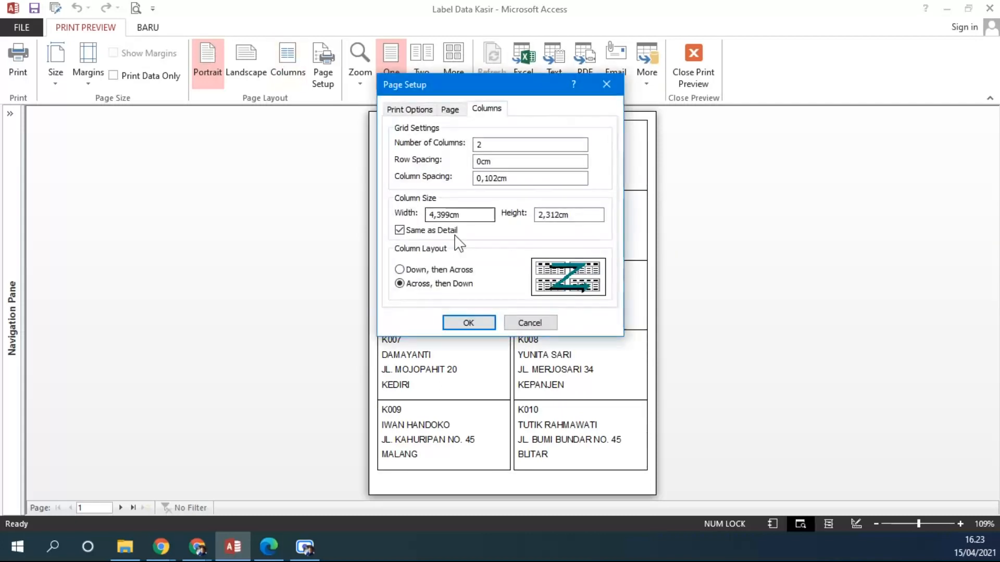
drag(515, 178, 401, 182)
text(0)
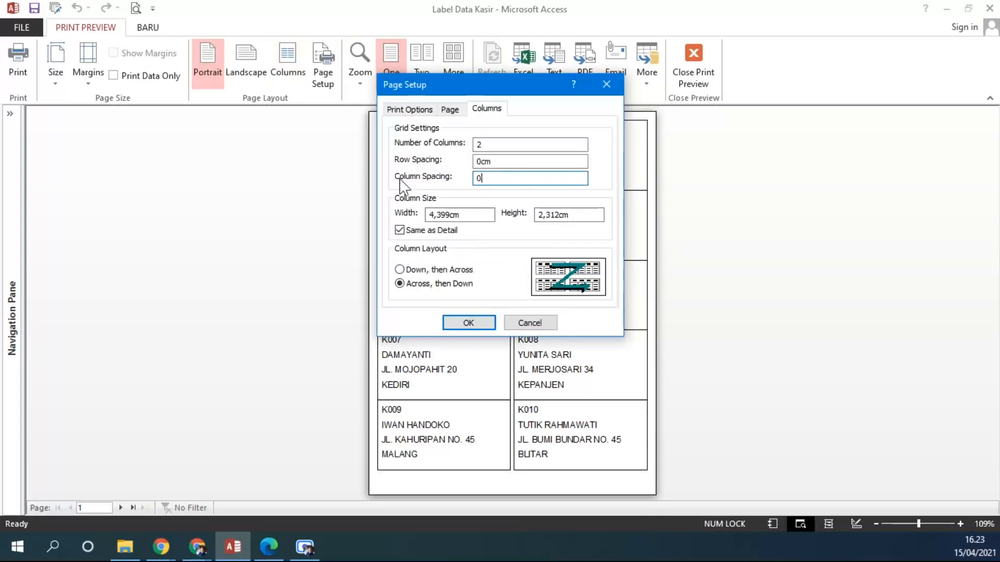
click(481, 321)
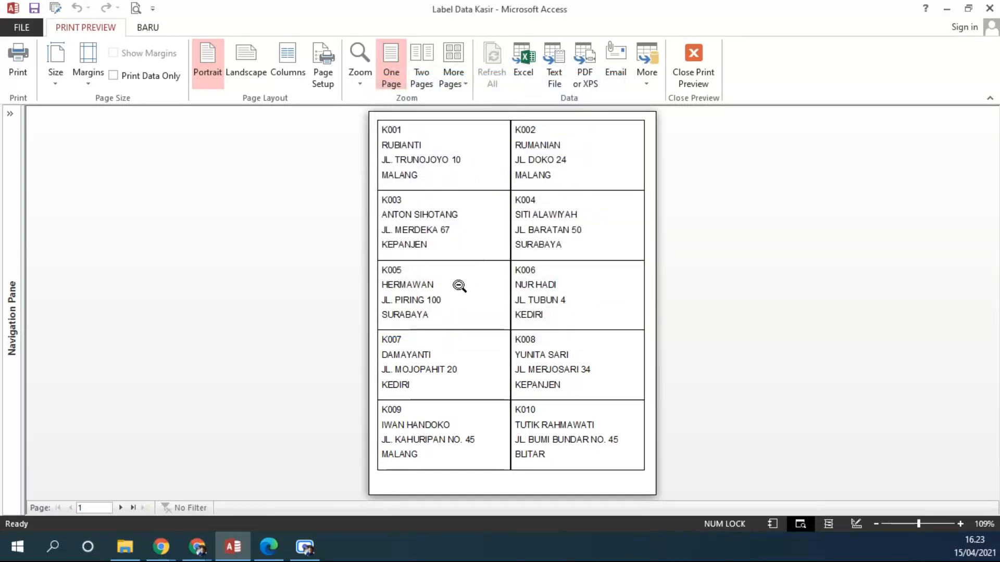
Set the column spacing back to 0,1 cm so a small gap separates the label columns.
click(294, 55)
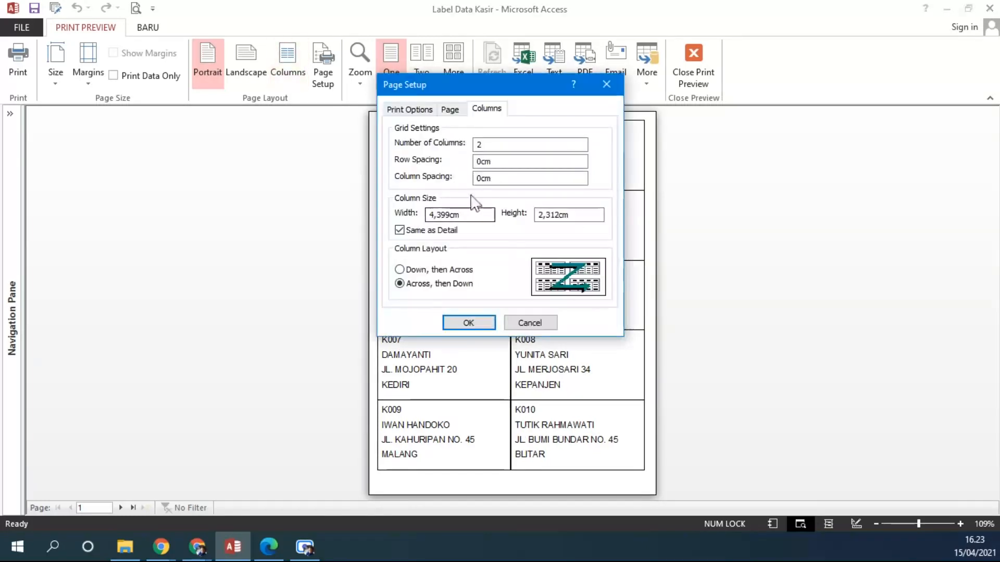
click(483, 179)
text(,)
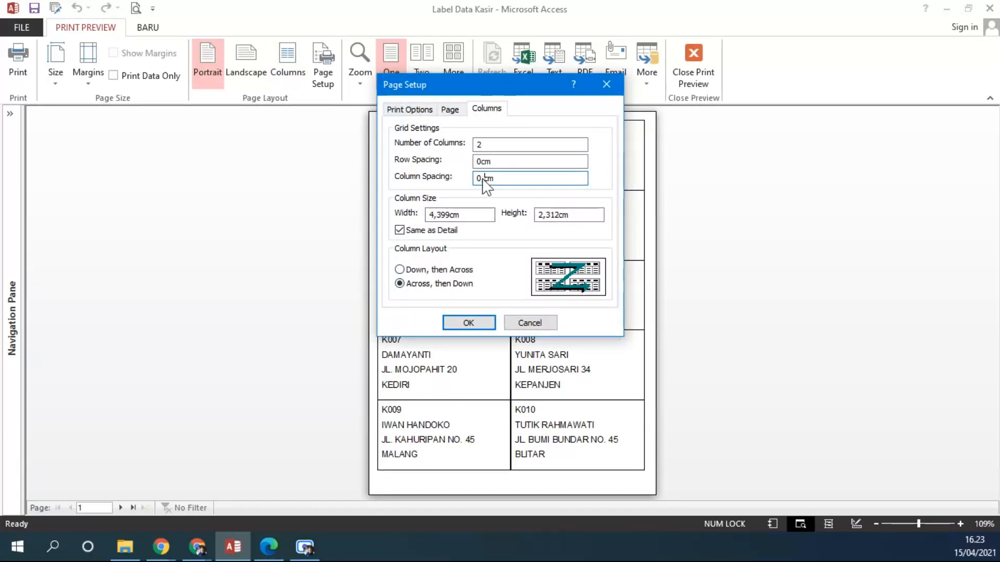
text(1)
click(468, 323)
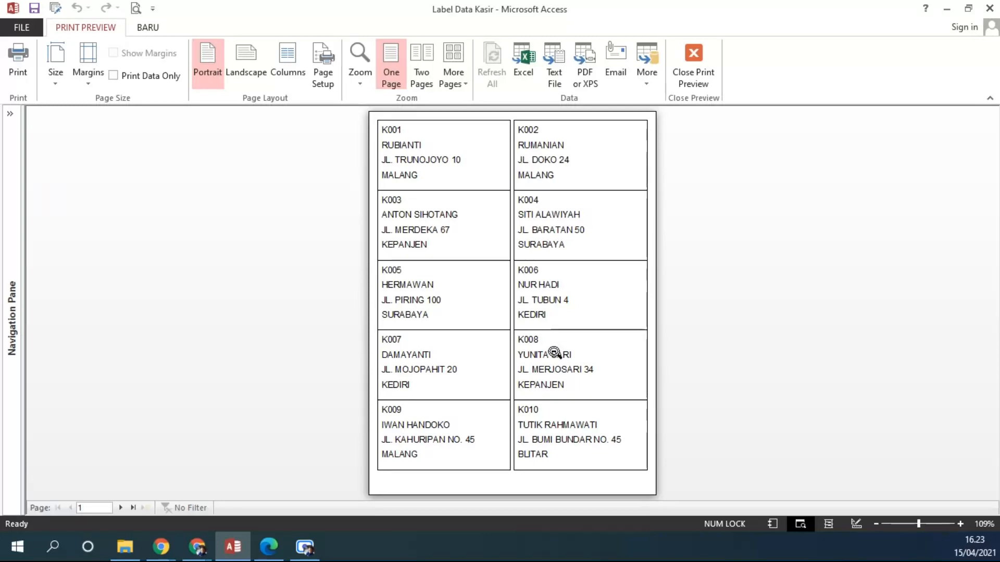
Set the paper size to A4 210 x 297 mm and examine the label arrangement on the enlarged page.
click(56, 83)
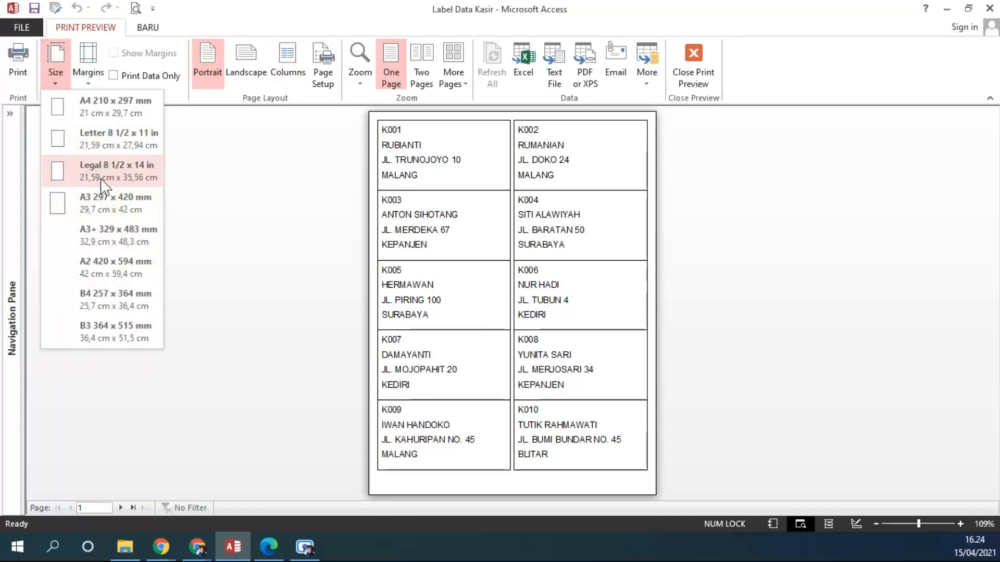
click(99, 104)
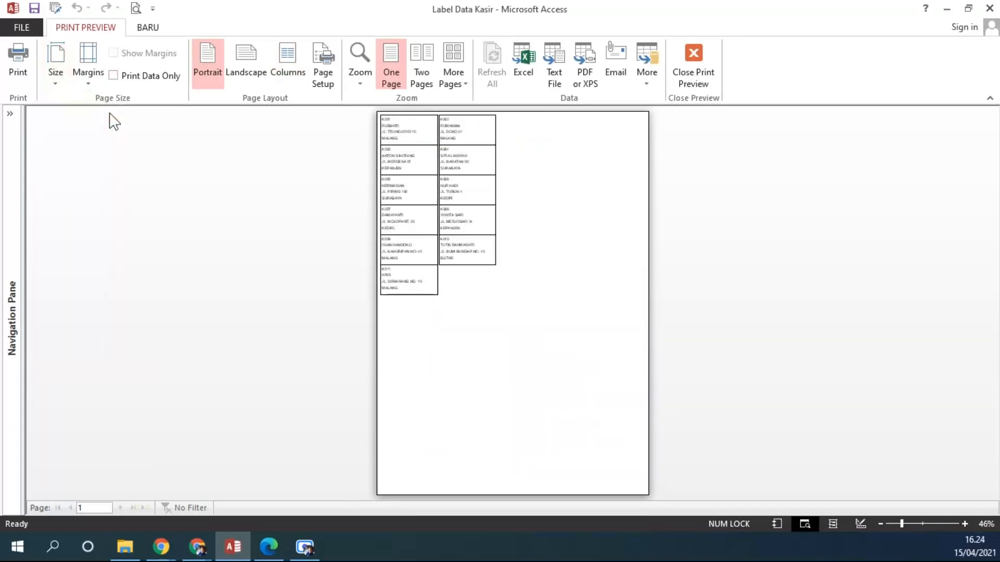
click(549, 217)
scroll(403, 223, up, 2)
scroll(336, 127, up, 2)
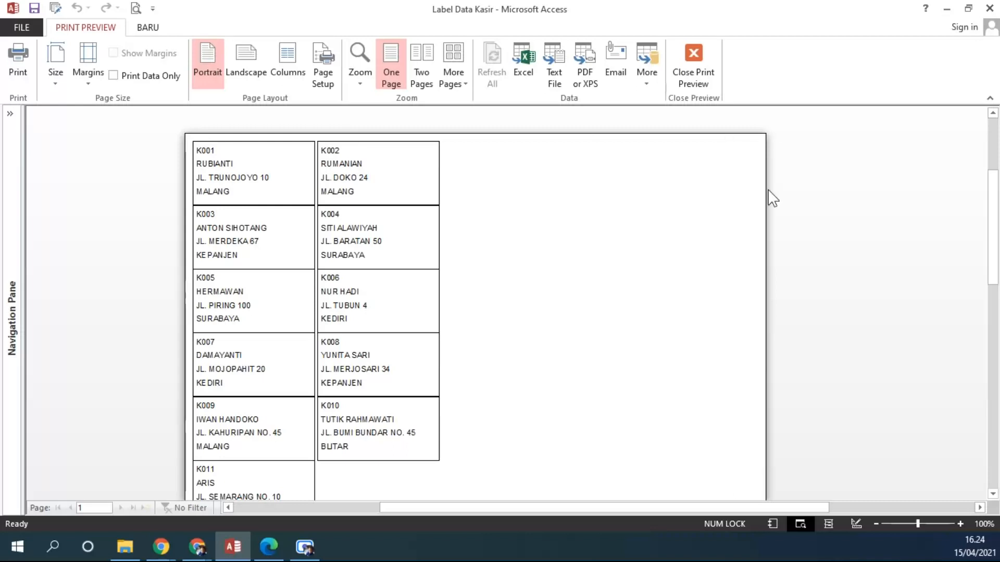
scroll(573, 232, down, 2)
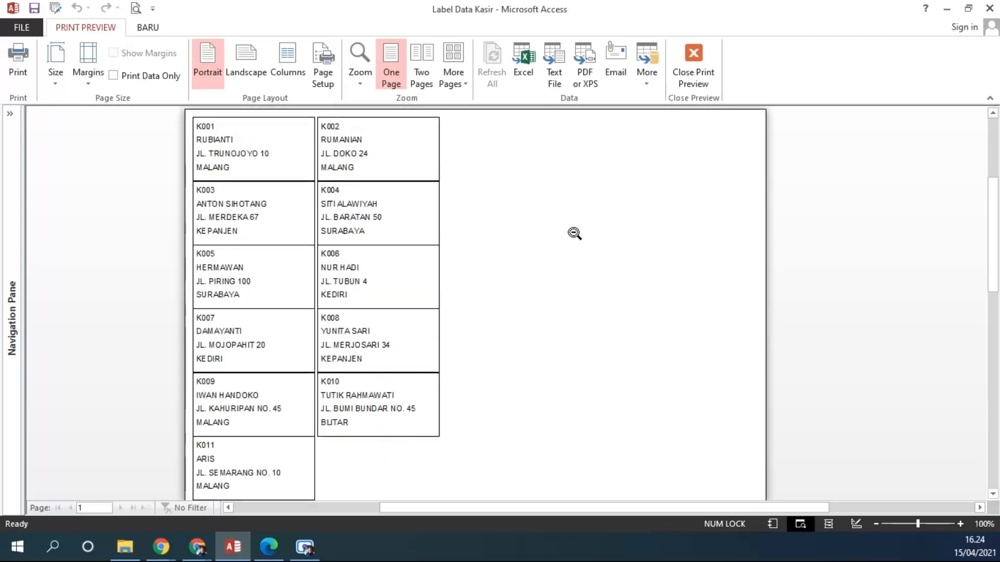
scroll(574, 233, up, 2)
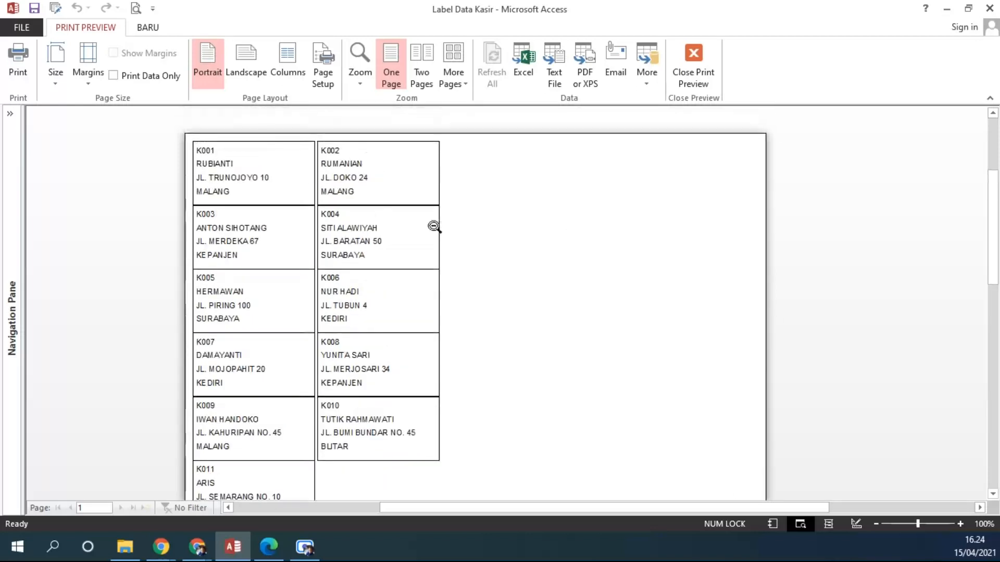
click(768, 330)
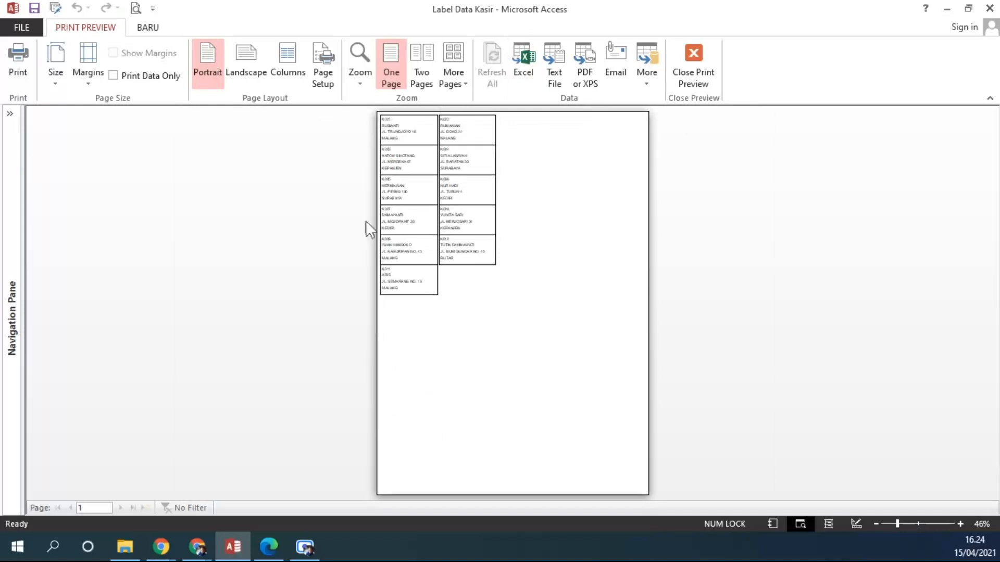
click(546, 173)
click(466, 186)
click(560, 181)
click(560, 181)
Set the number of label columns to 4.
click(304, 82)
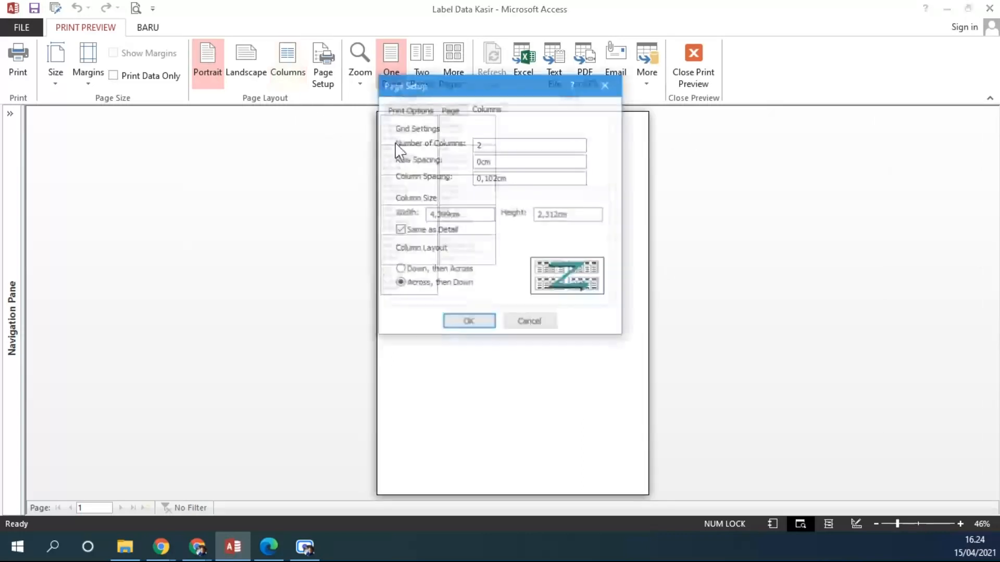
text(4)
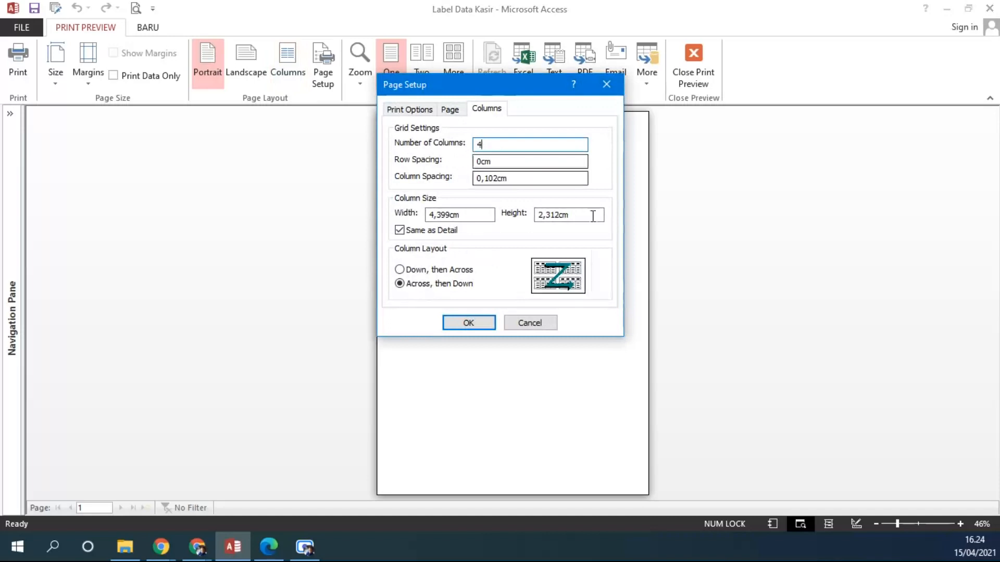
click(471, 322)
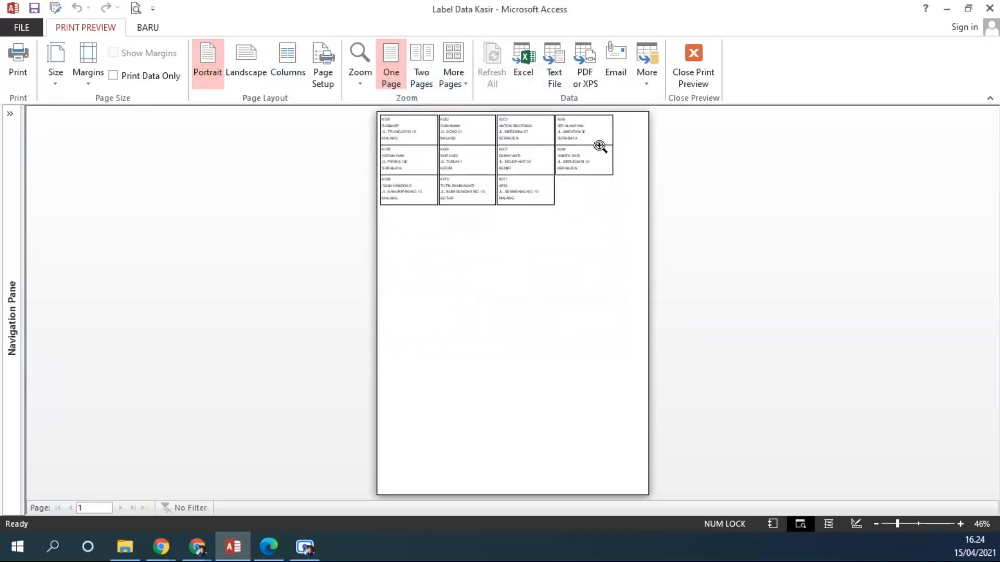
Set the top, bottom, left and right page margins to 5 mm and check the labels enlarged.
click(322, 65)
drag(452, 145, 426, 148)
text(5)
key(Tab)
text(5)
key(Tab)
text(5)
key(Tab)
text(5)
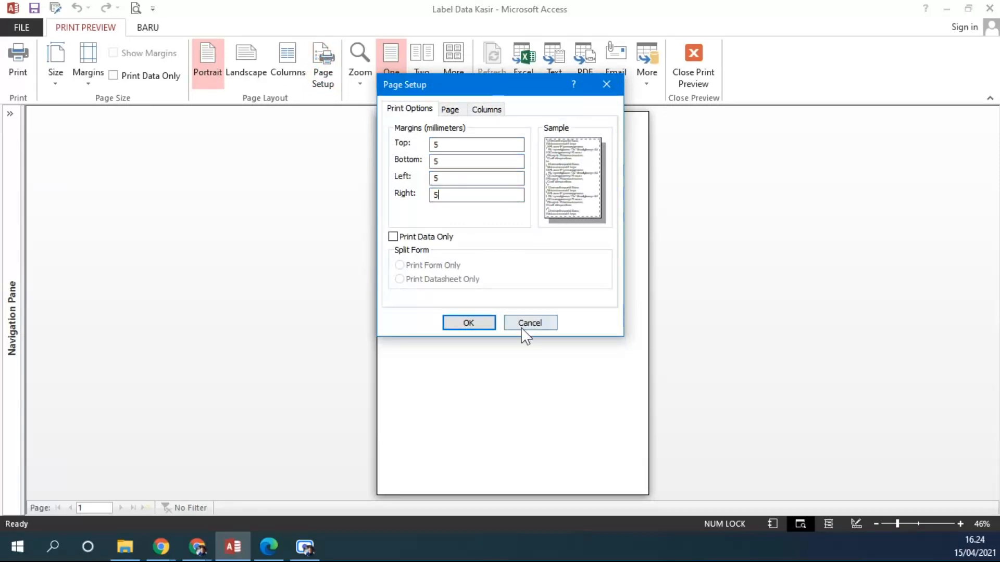
click(468, 323)
click(427, 134)
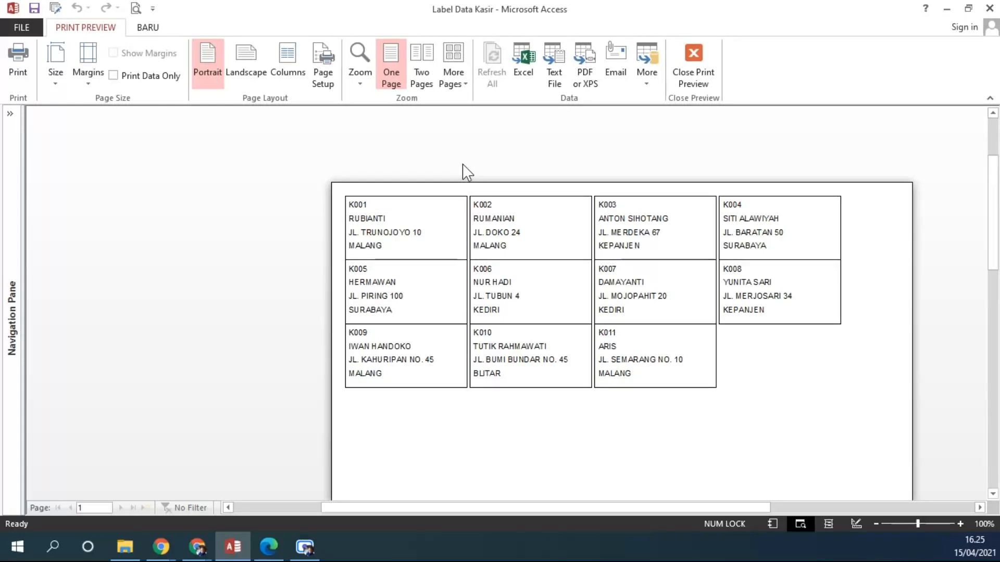
Leave the label preview and compare the report design with the sample cashier cards in the exercise PDF.
click(56, 76)
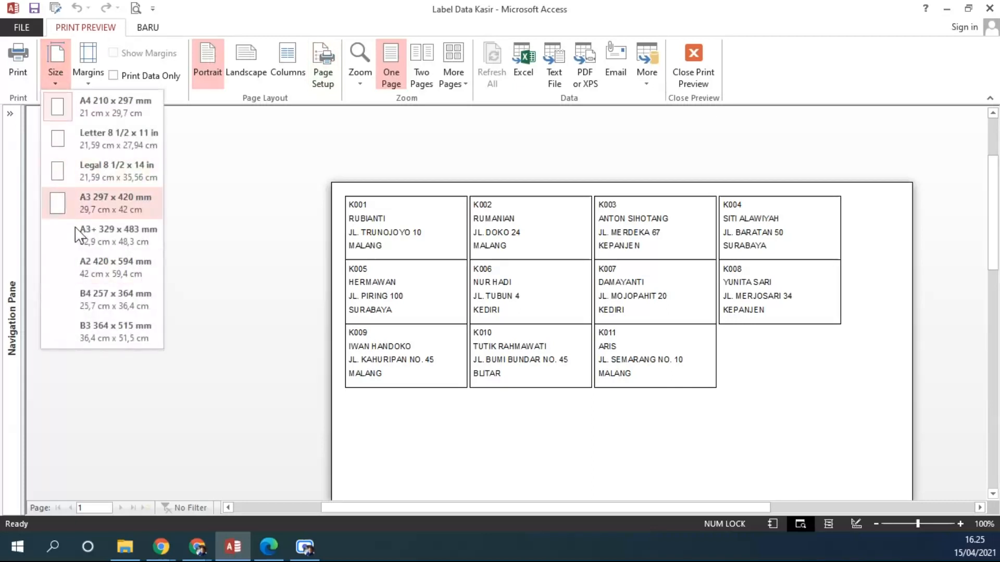
click(740, 459)
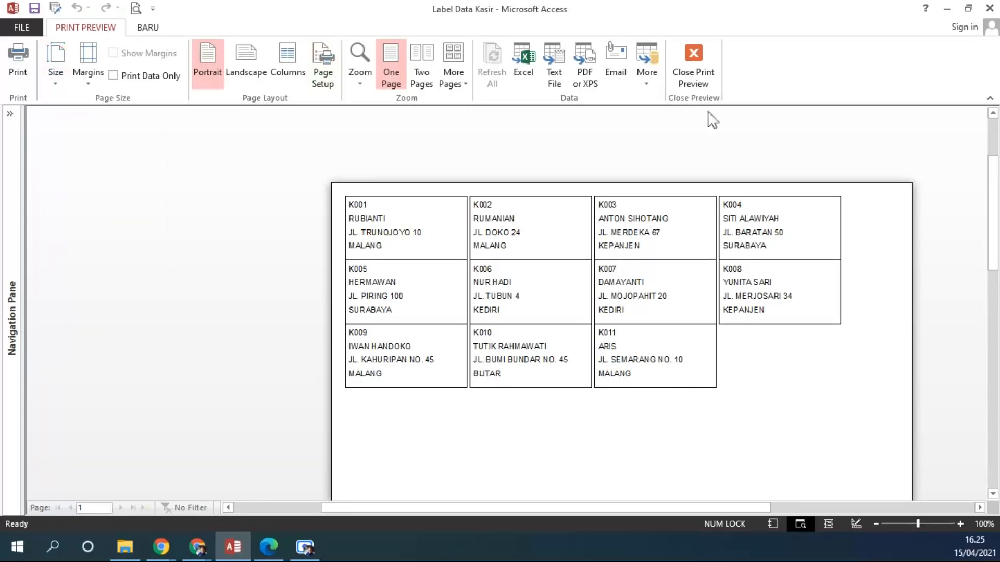
click(693, 67)
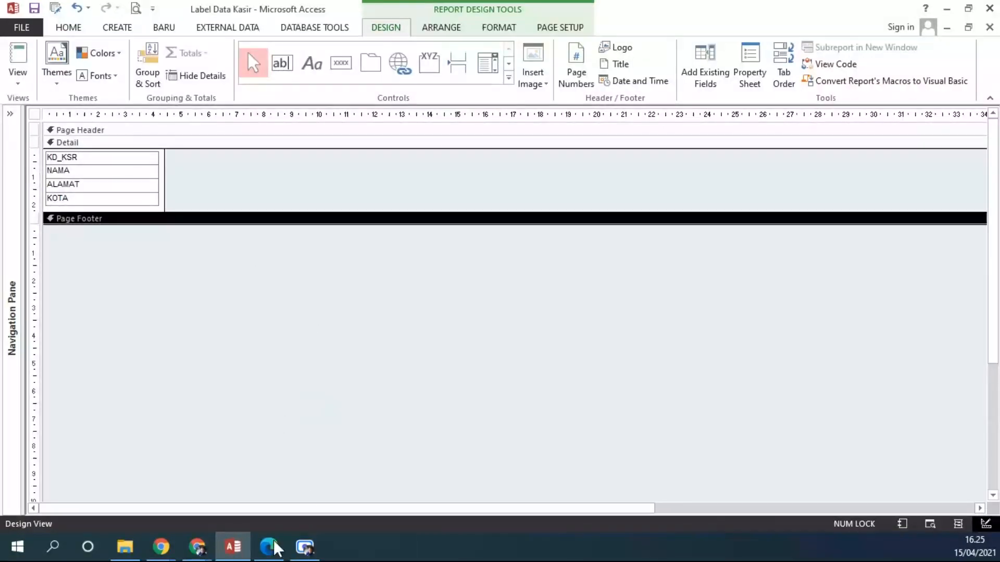
click(273, 554)
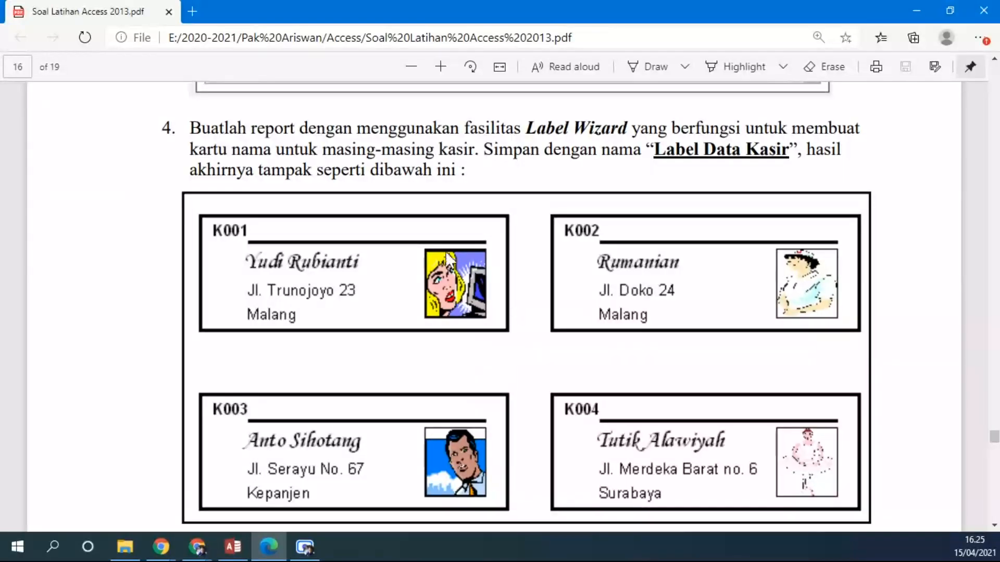
click(243, 552)
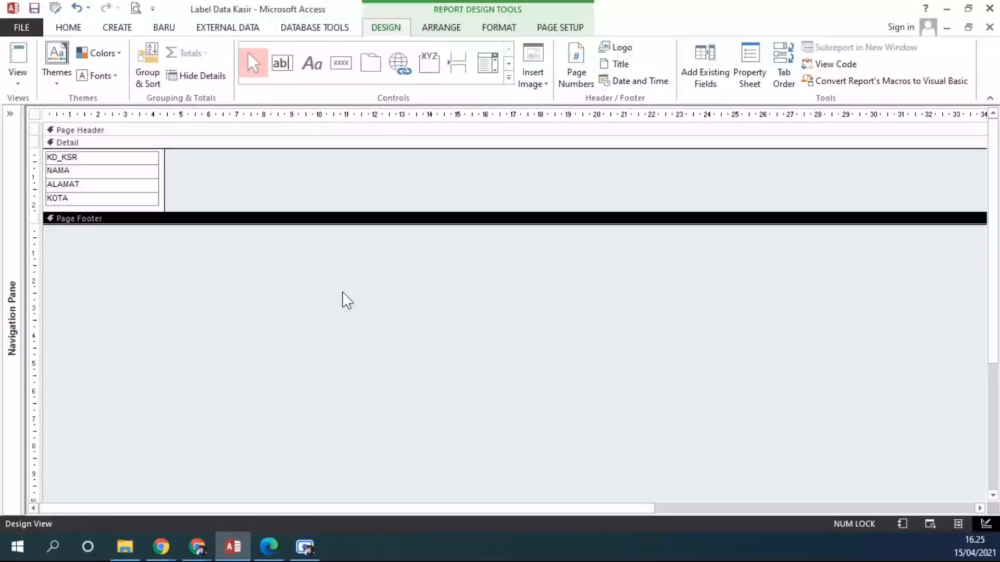
Narrow the KD_KSR, NAMA, ALAMAT and KOTA text boxes together to about half of the label's width.
click(144, 171)
click(146, 157)
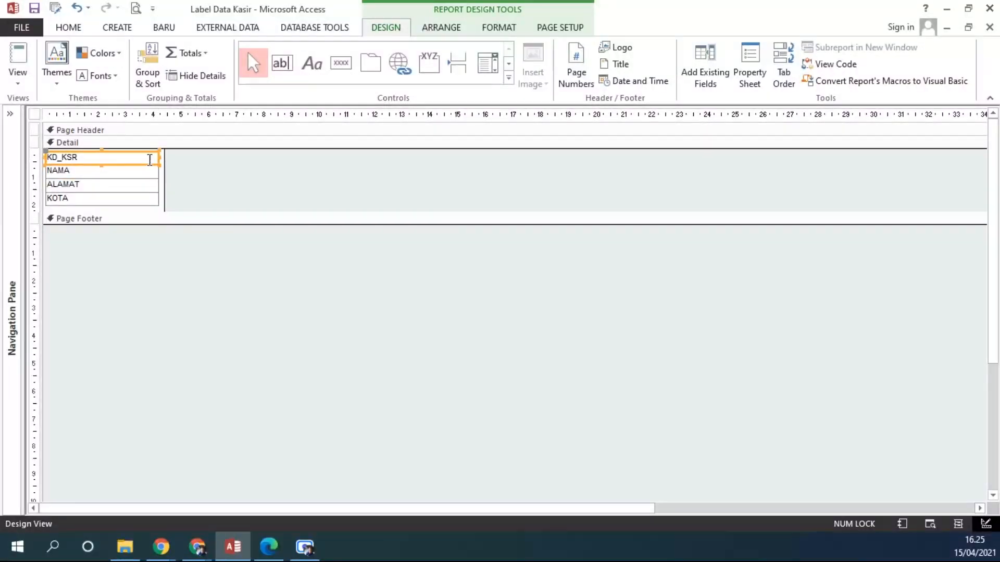
shift+click(144, 176)
shift+click(145, 185)
shift+click(147, 199)
drag(159, 182, 107, 185)
click(196, 203)
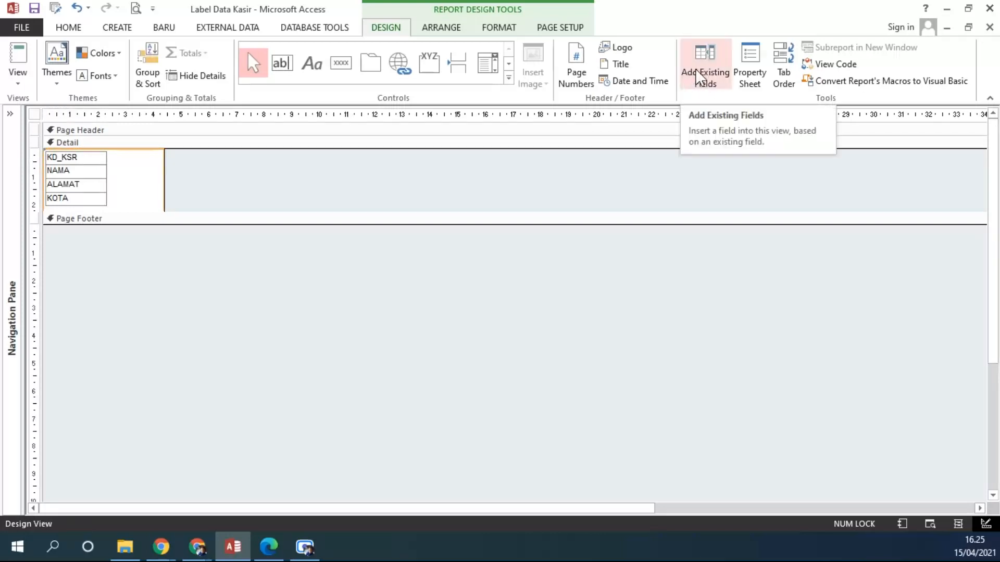
Add the existing FOTO field to the Detail section, beside the four text boxes.
click(700, 81)
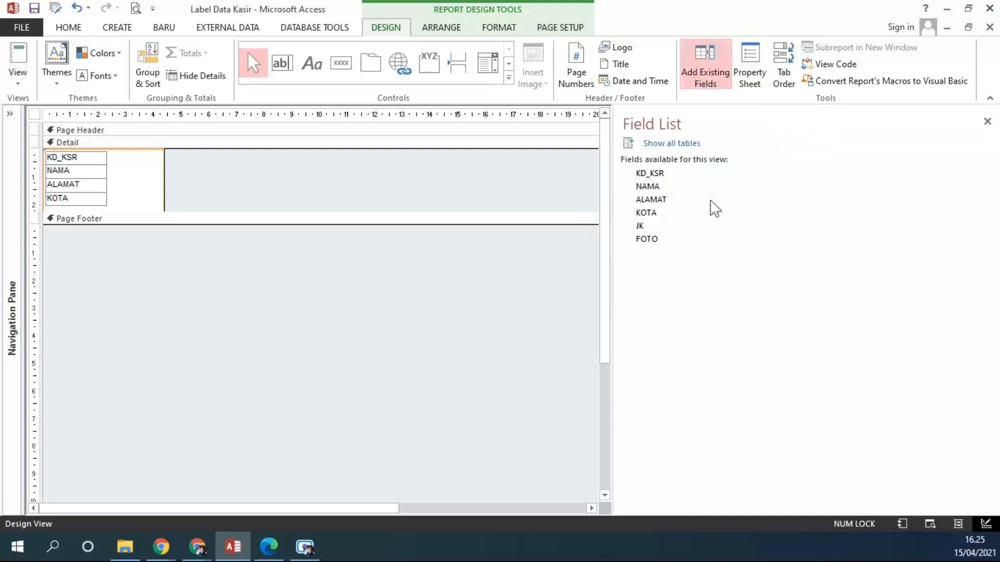
click(652, 242)
drag(655, 245, 186, 159)
drag(173, 208, 225, 202)
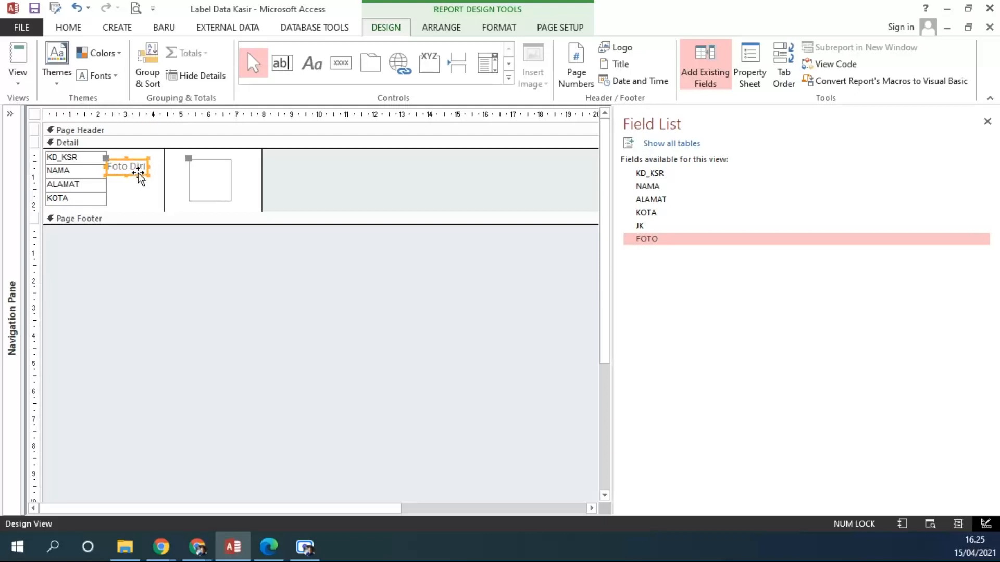
Delete the "Foto Diri" caption and fit the photo frame, about 1,88 x 1,93 cm, within the original label width.
key(Delete)
click(189, 189)
drag(189, 188, 162, 179)
drag(262, 185, 164, 183)
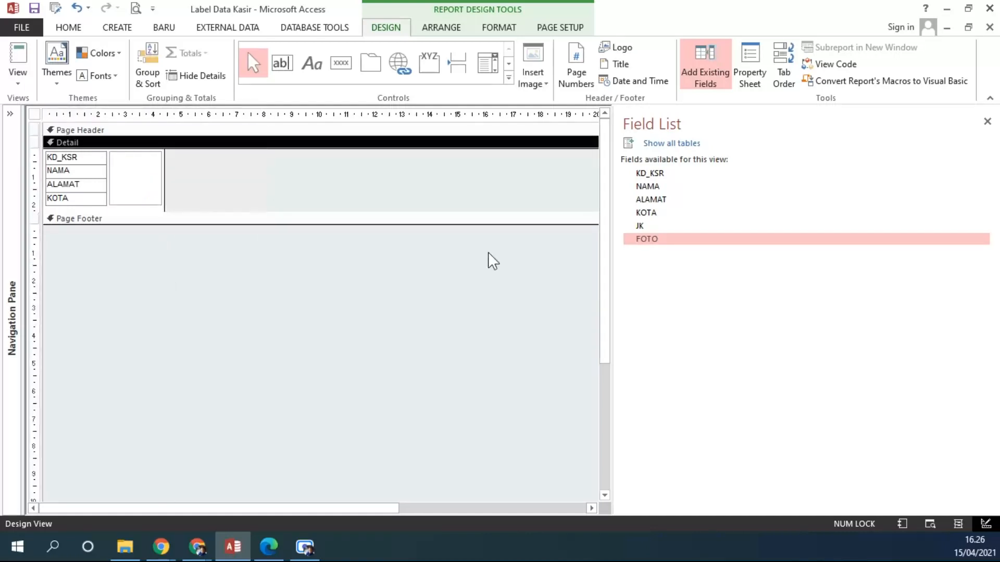
Set the FOTO frame's Size Mode to Stretch.
click(129, 185)
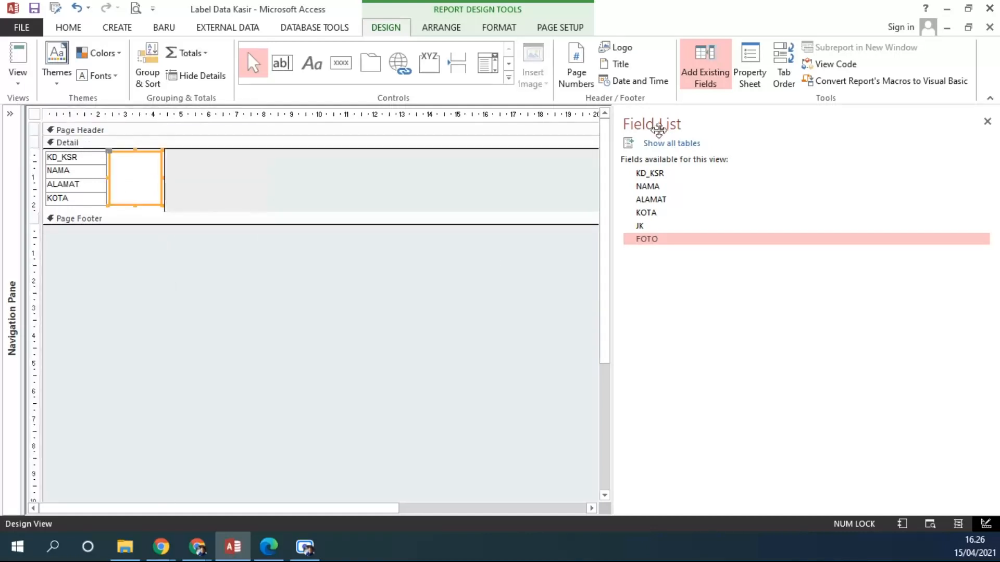
click(750, 73)
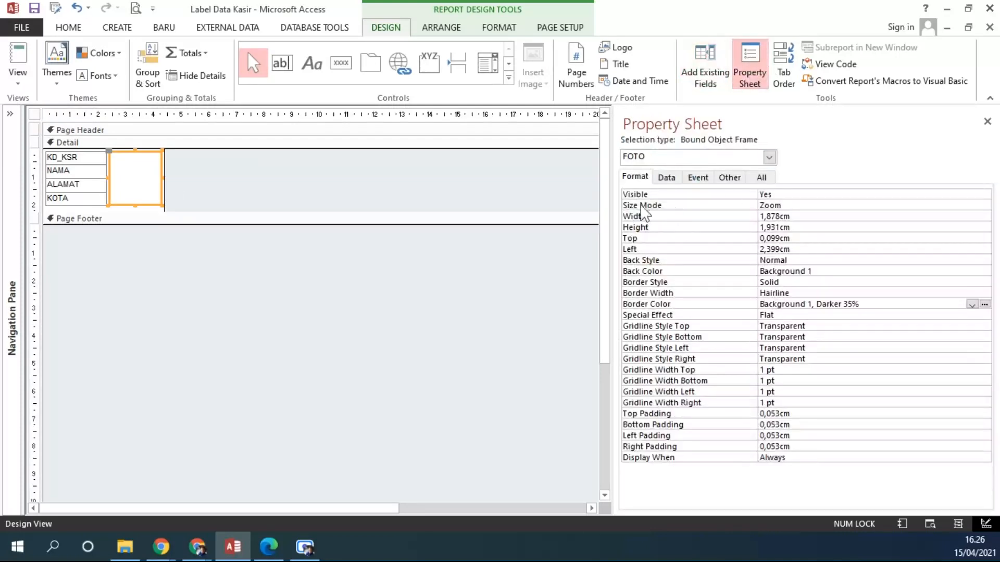
click(744, 208)
click(984, 206)
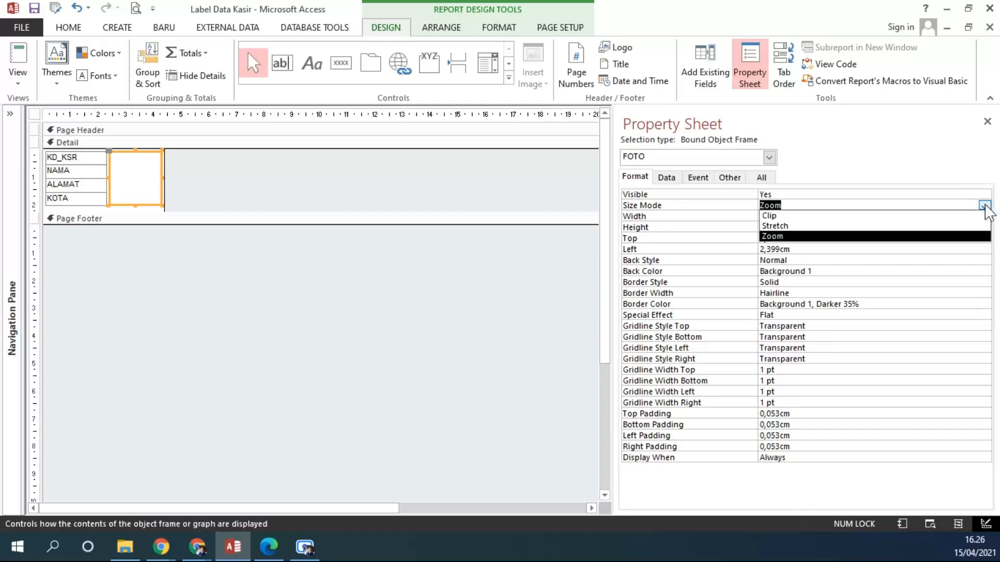
click(779, 227)
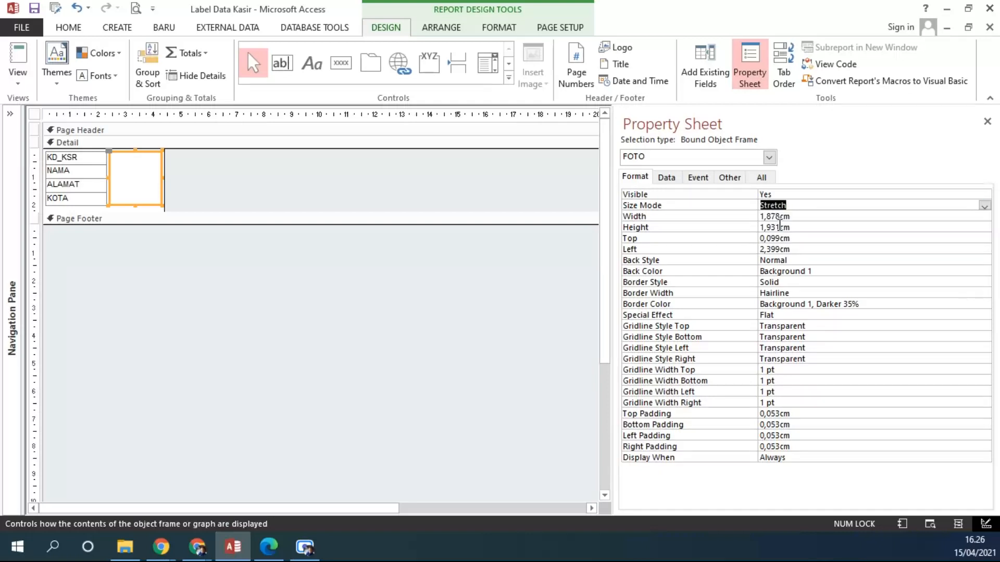
Preview the labels and examine how the photos and wrapped text fit on each card.
click(19, 75)
click(55, 138)
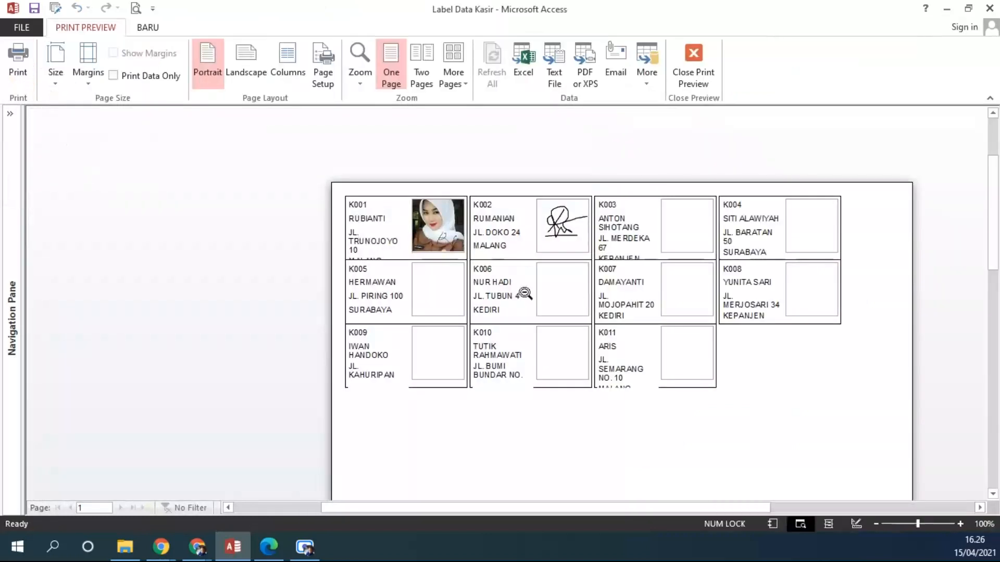
click(555, 348)
click(554, 261)
click(580, 261)
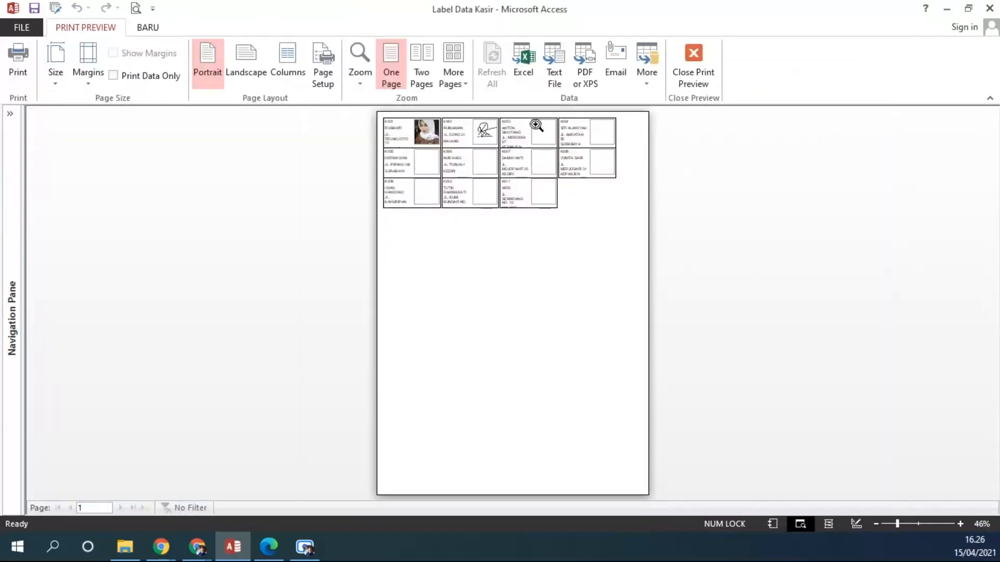
click(421, 140)
scroll(527, 246, up, 2)
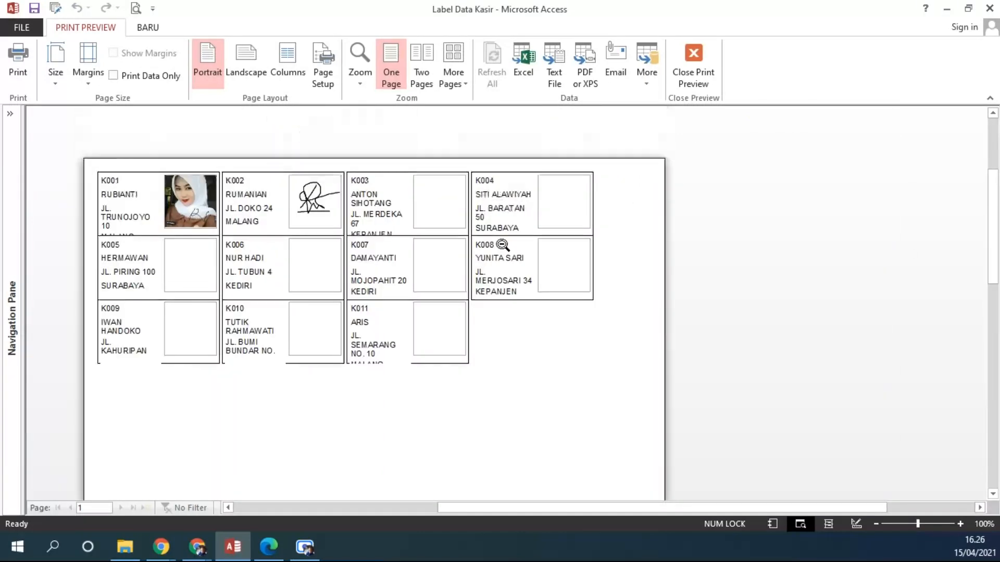
click(155, 368)
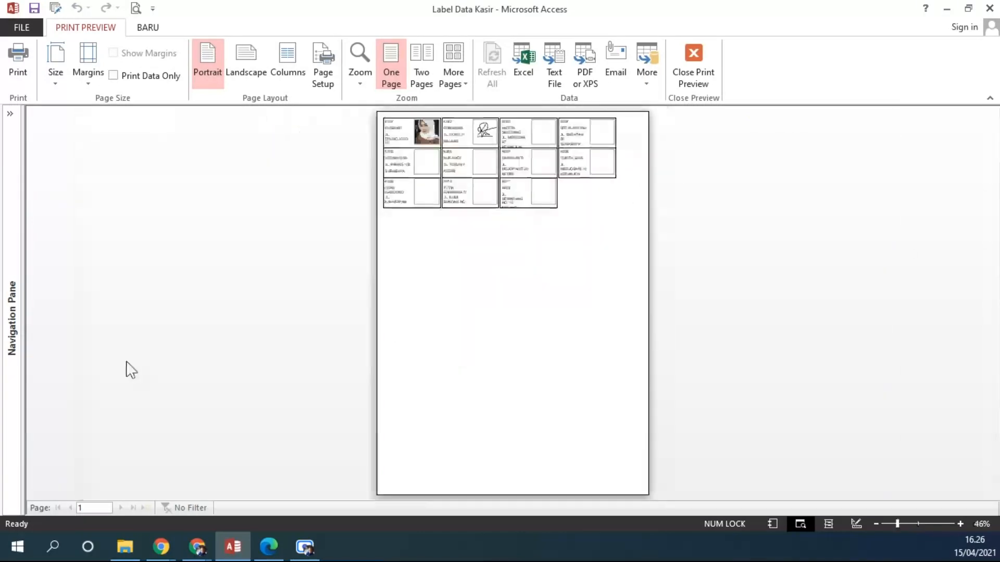
click(375, 283)
scroll(596, 282, up, 2)
scroll(595, 282, up, 1)
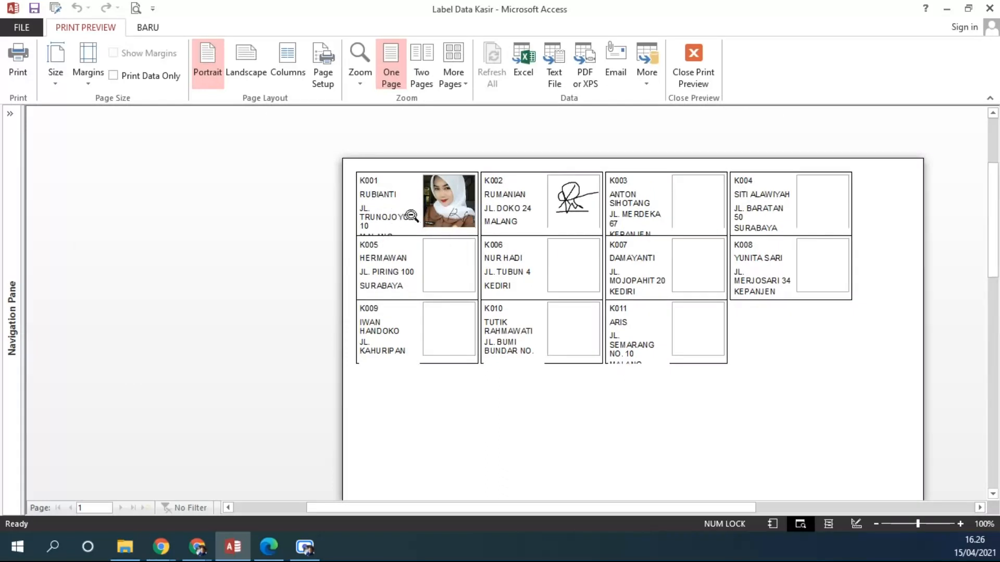
Shrink the FOTO frame to about 1,38 x 1,43 cm in the label's lower right and widen the NAMA and ALAMAT boxes to meet it.
click(677, 86)
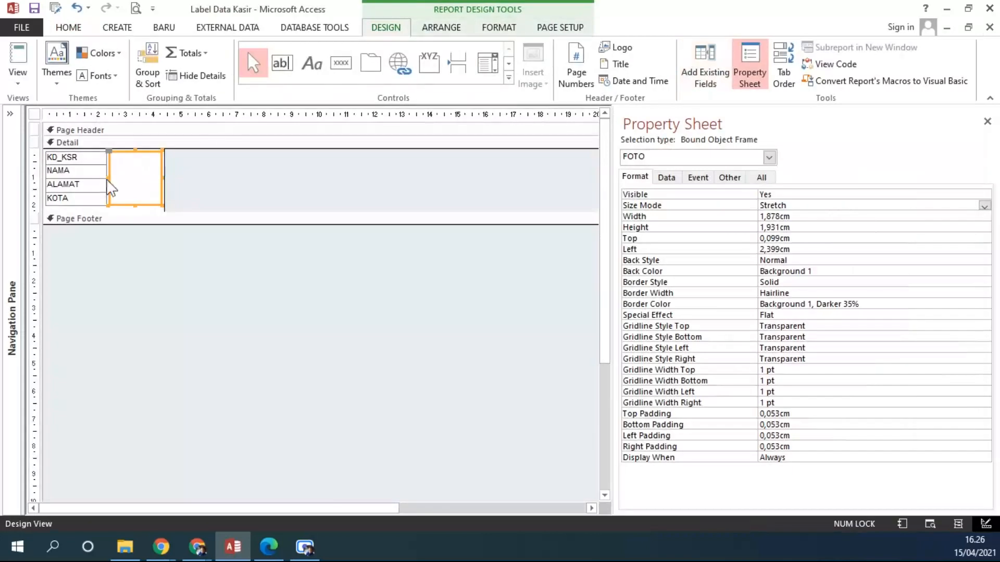
drag(110, 177, 142, 164)
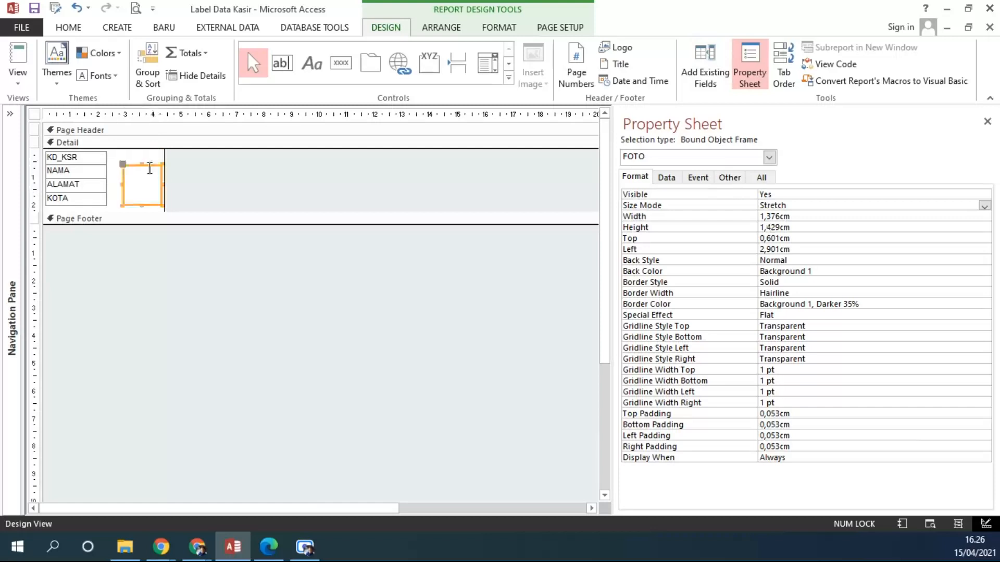
click(103, 170)
drag(107, 172, 121, 185)
click(148, 177)
click(104, 185)
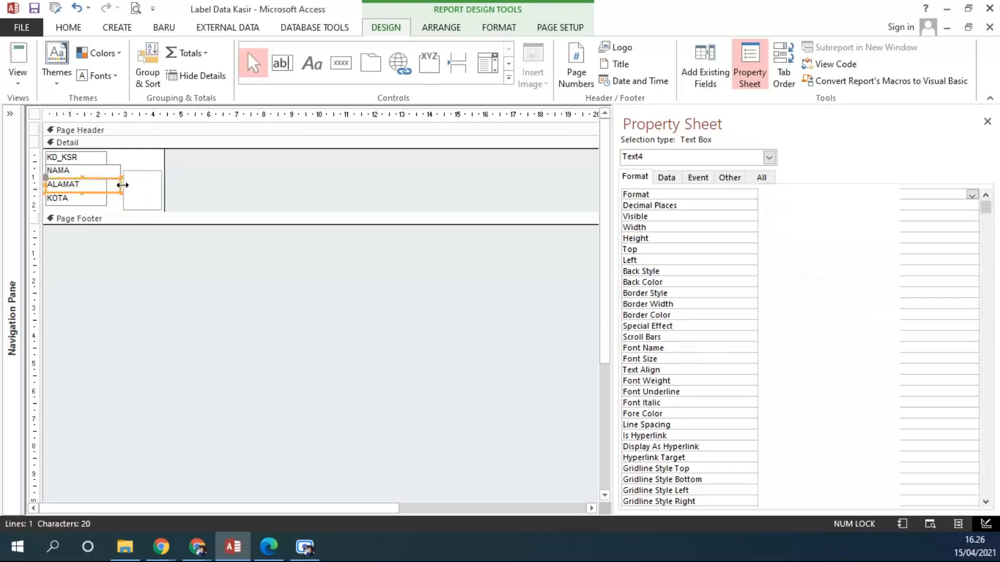
Set the font size of the KD_KSR, NAMA, ALAMAT and KOTA text boxes to 7.
shift+click(79, 169)
click(82, 160)
shift+click(85, 171)
shift+click(85, 185)
shift+click(83, 199)
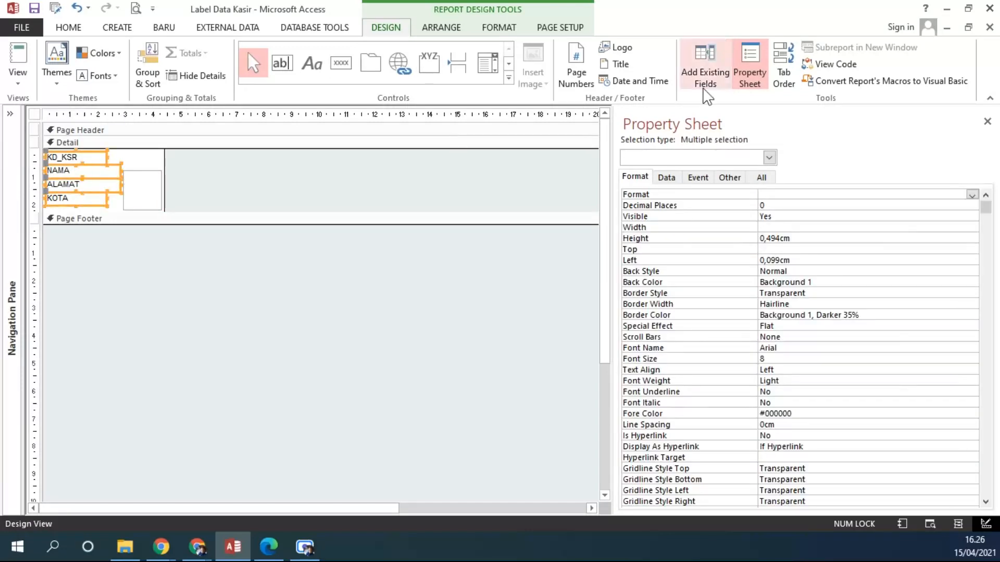
click(68, 27)
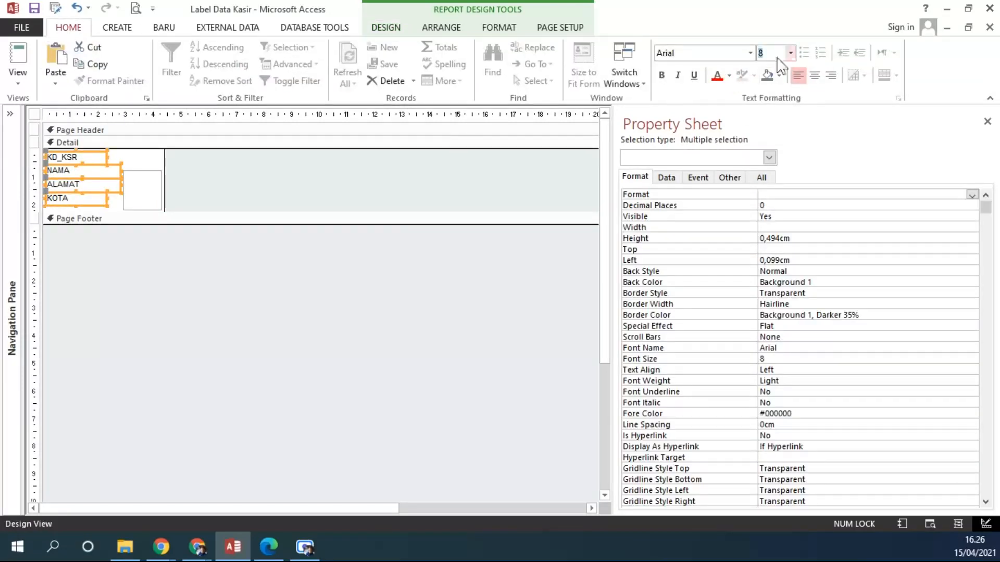
click(685, 52)
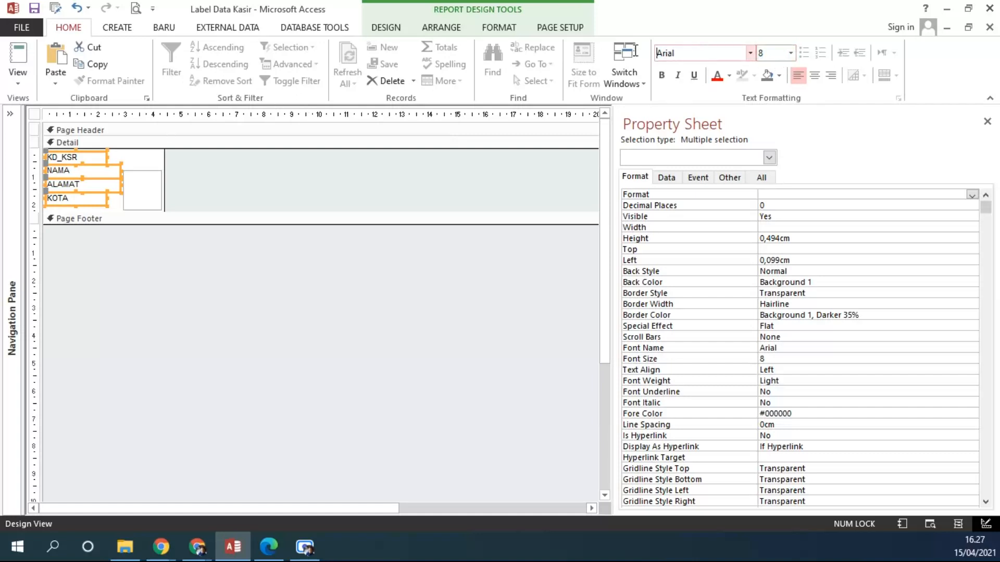
click(773, 53)
text(7)
key(Return)
Shorten the FOTO frame slightly, raise it to about the label's mid-height, and preview the cards.
click(144, 174)
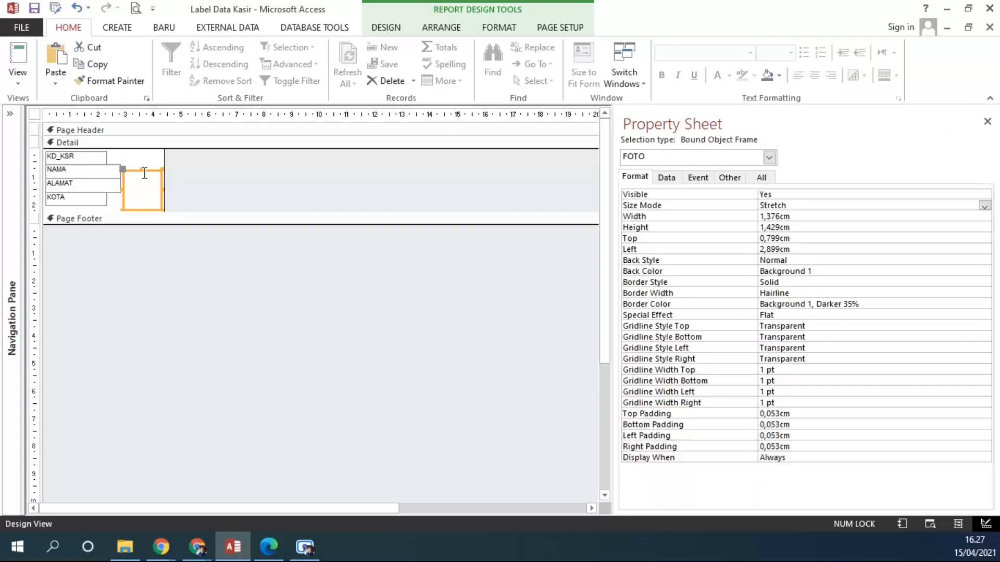
drag(143, 172, 145, 166)
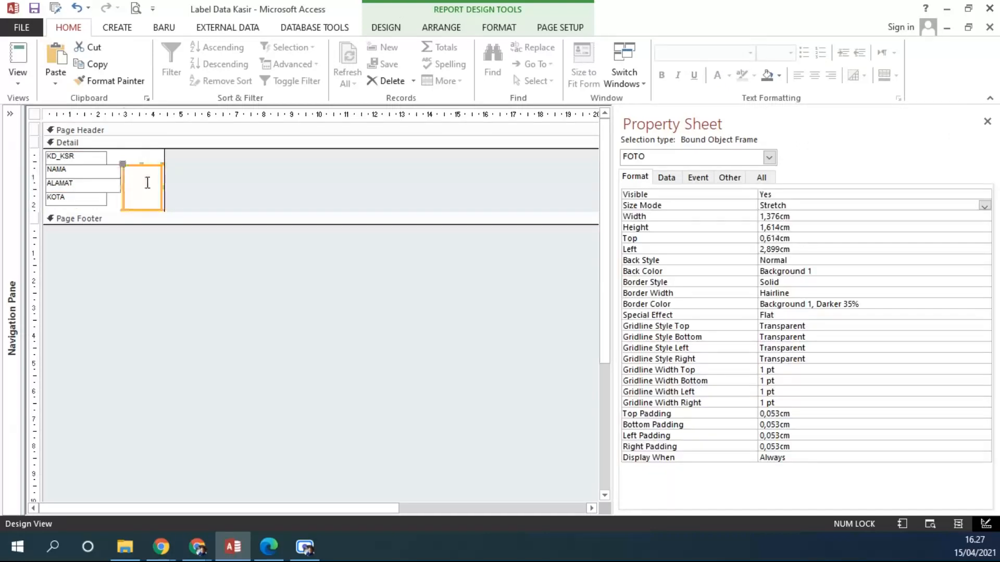
drag(140, 210, 139, 202)
click(149, 188)
click(193, 205)
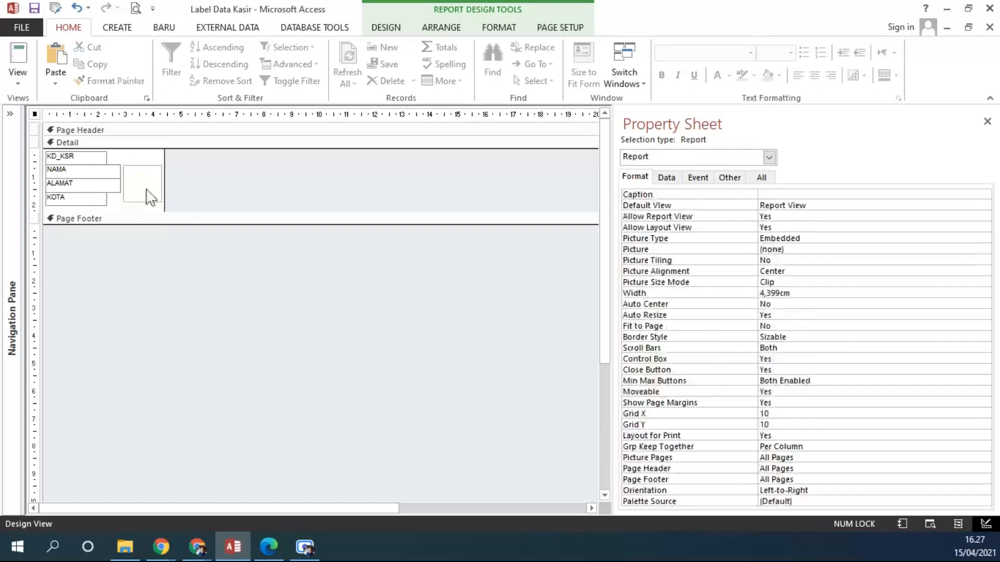
click(147, 202)
drag(148, 204, 147, 197)
click(18, 78)
click(49, 138)
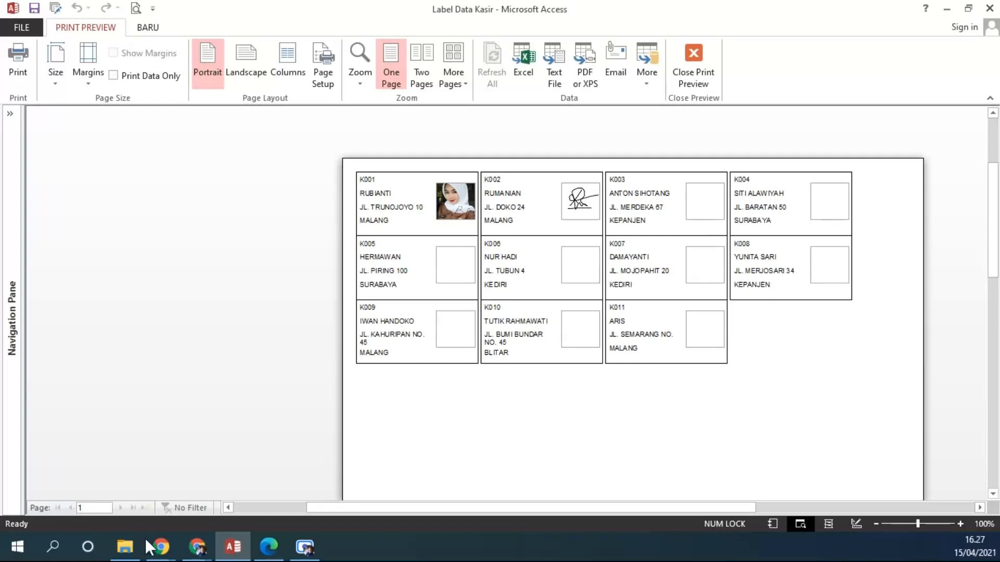
Switch to Chrome and search Google for "font barcode 128".
click(125, 547)
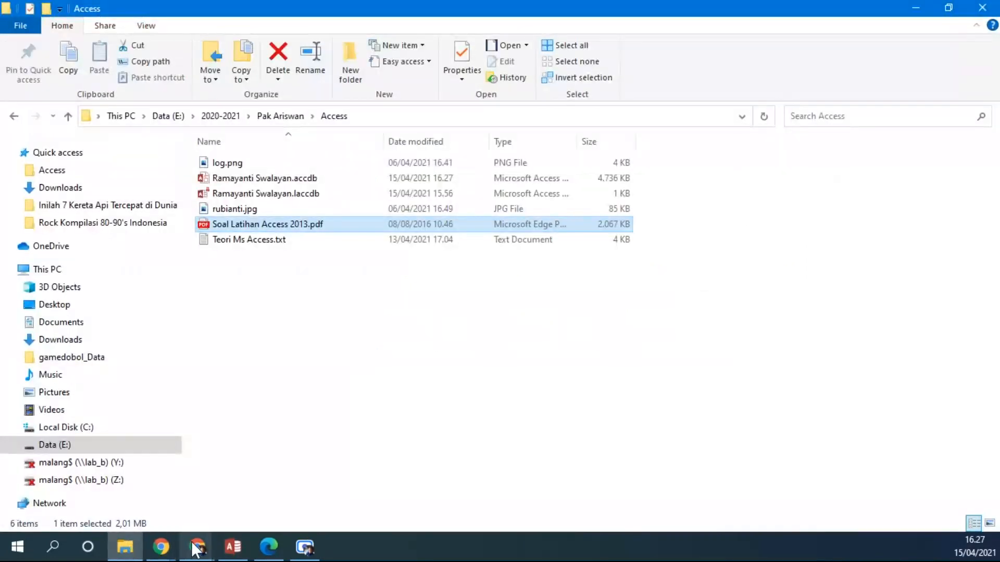
mouse_move(196, 544)
click(140, 476)
click(395, 207)
text(font bar)
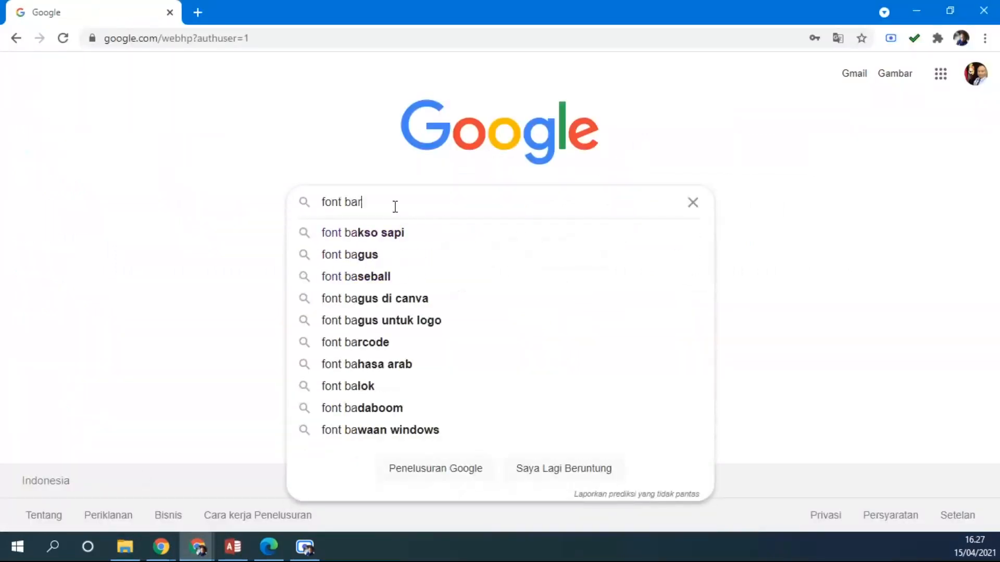
text(code)
key(Down)
key(Down)
key(Down)
key(Down)
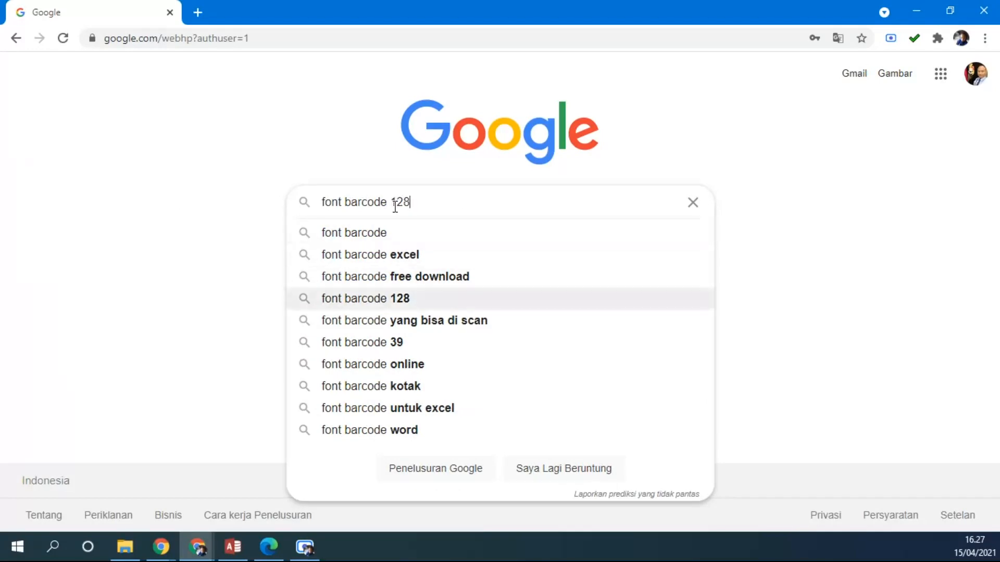
key(Return)
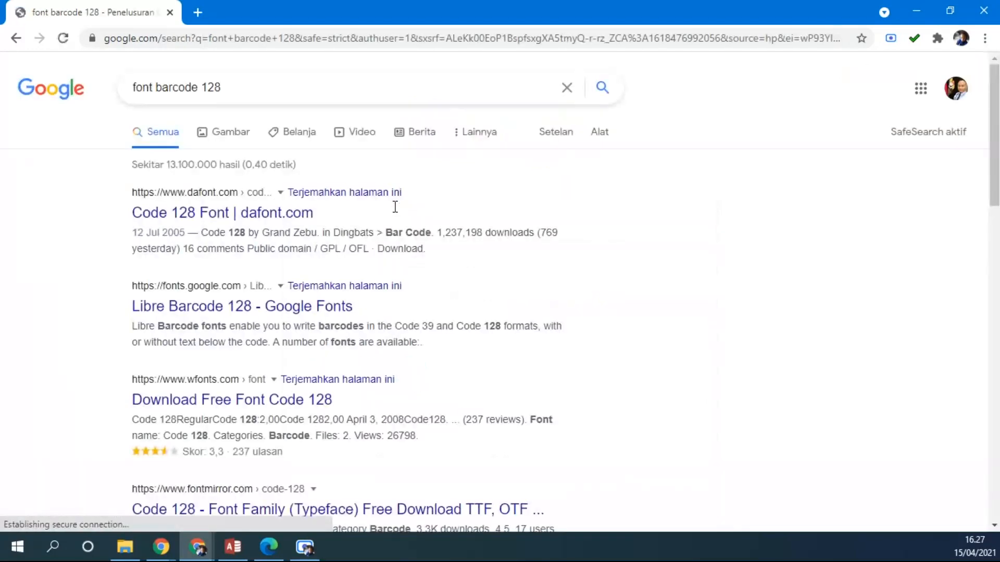
Download the Code 128 font from its dafont.com page.
click(222, 214)
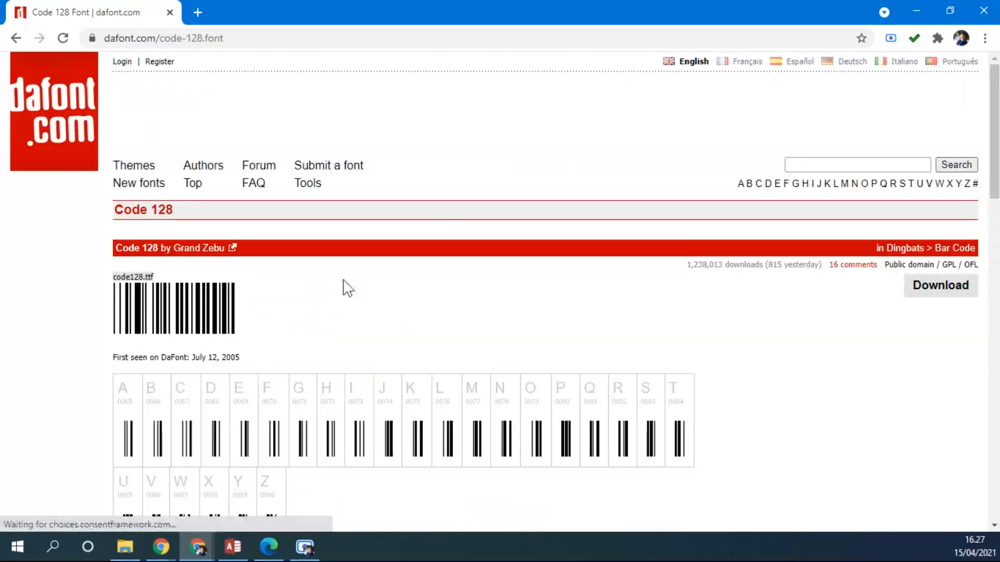
click(940, 292)
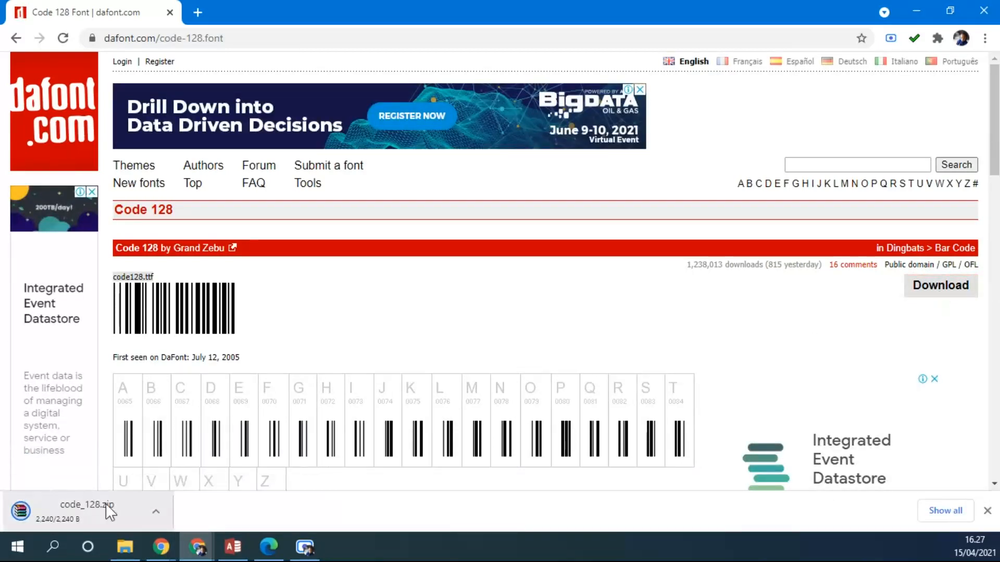
Show the downloaded code_128.zip in its folder and extract its contents into Downloads.
click(156, 515)
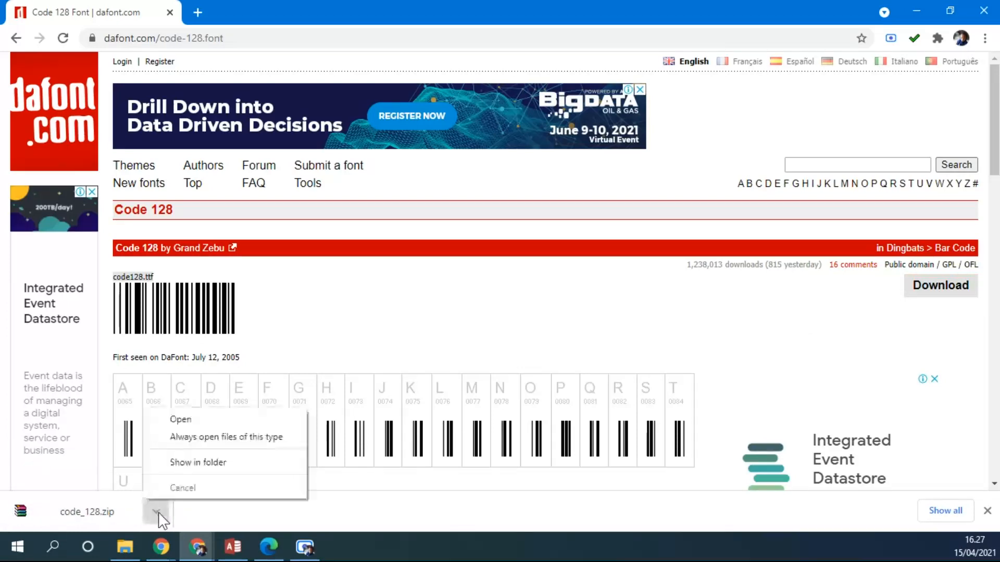
click(217, 468)
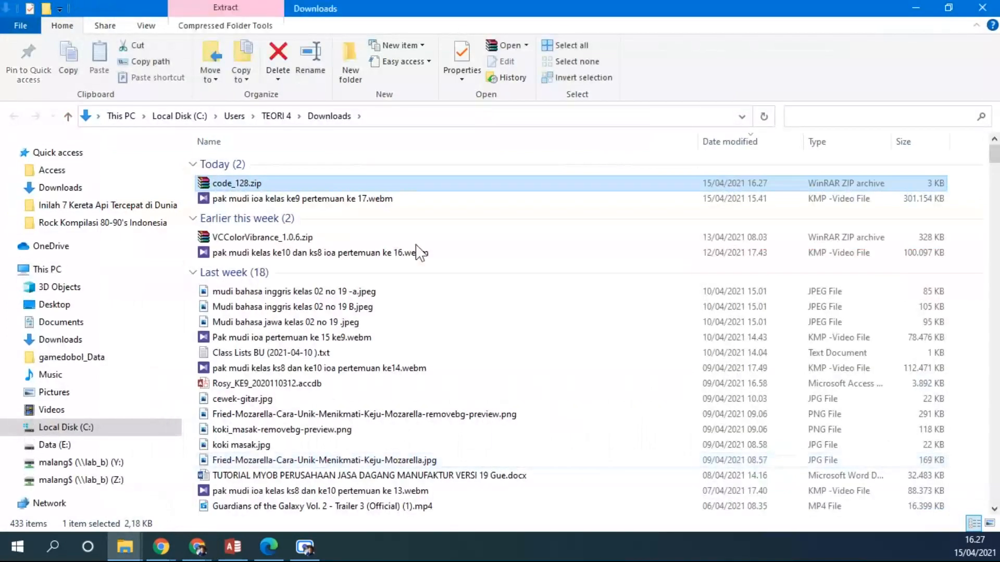
right_click(257, 188)
double_click(255, 186)
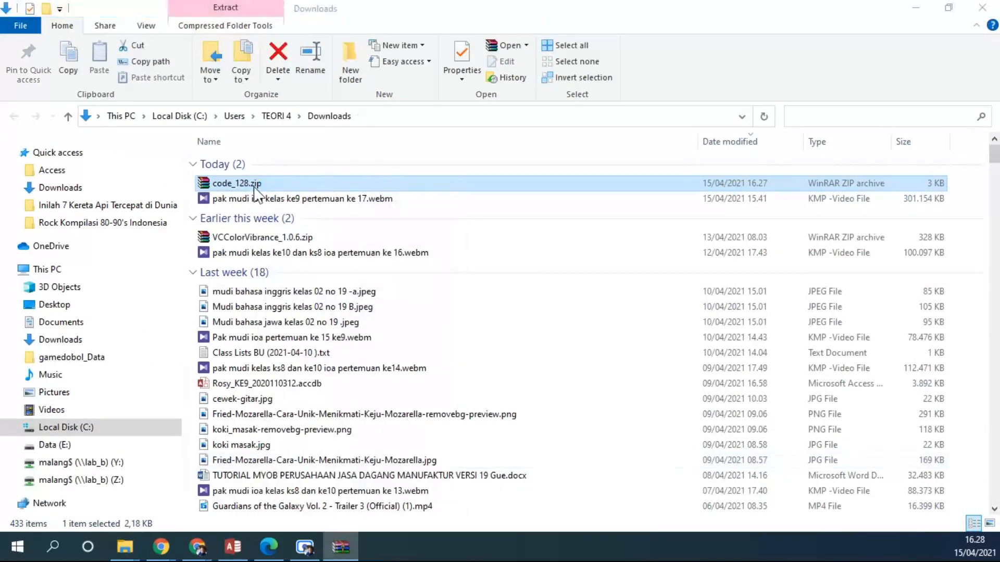
click(167, 252)
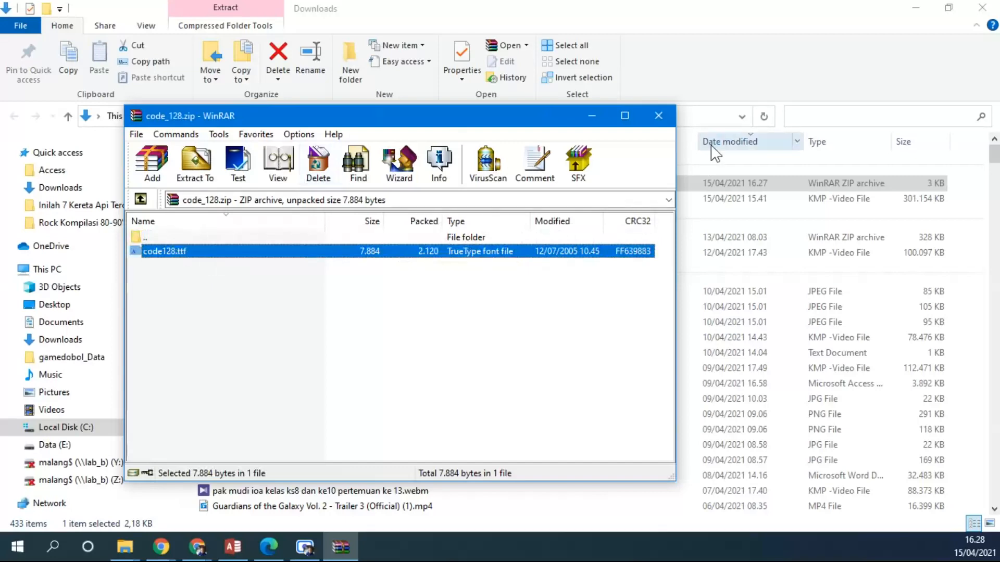
click(658, 115)
right_click(292, 185)
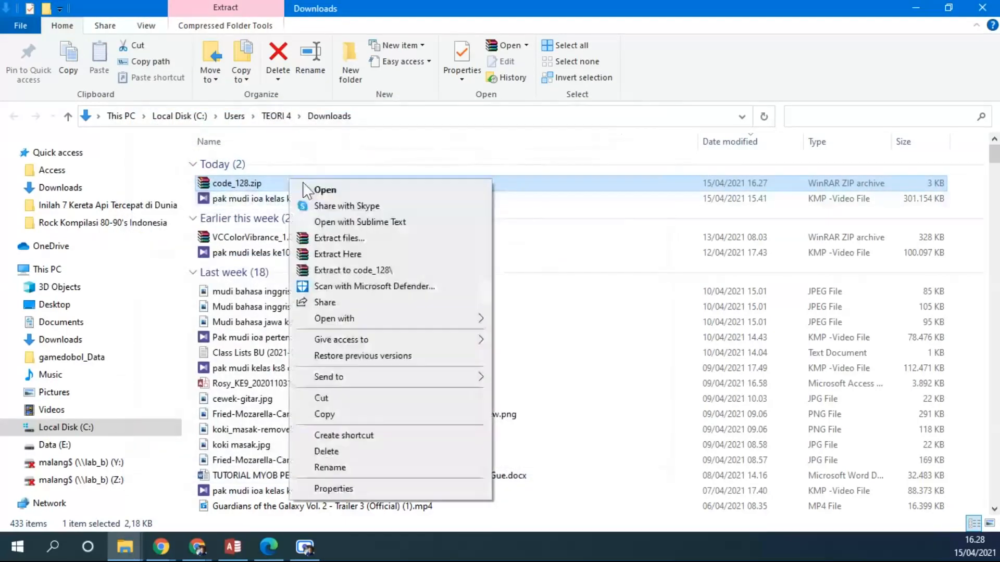
click(352, 252)
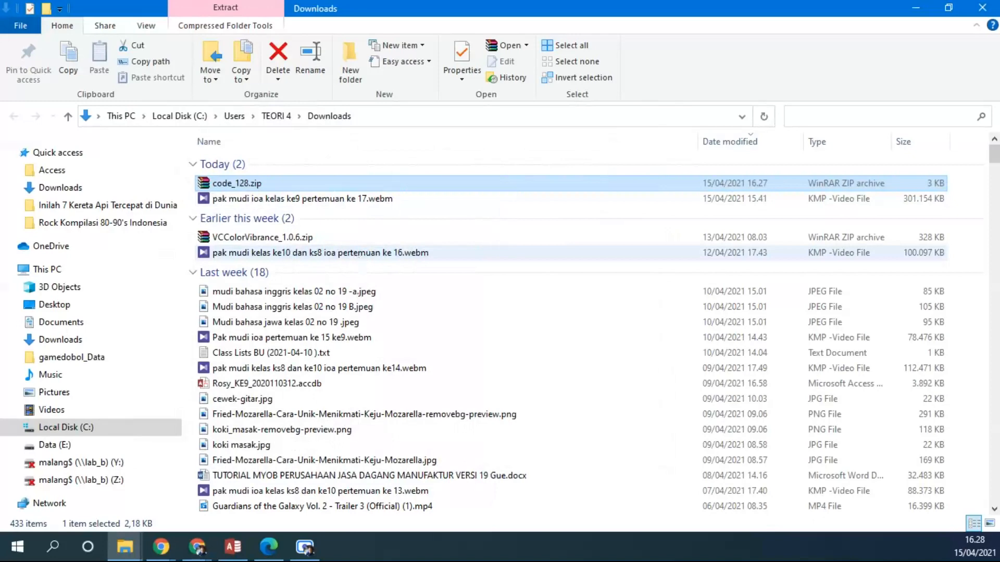
Install the extracted code128.ttf font for all users.
drag(994, 156, 996, 492)
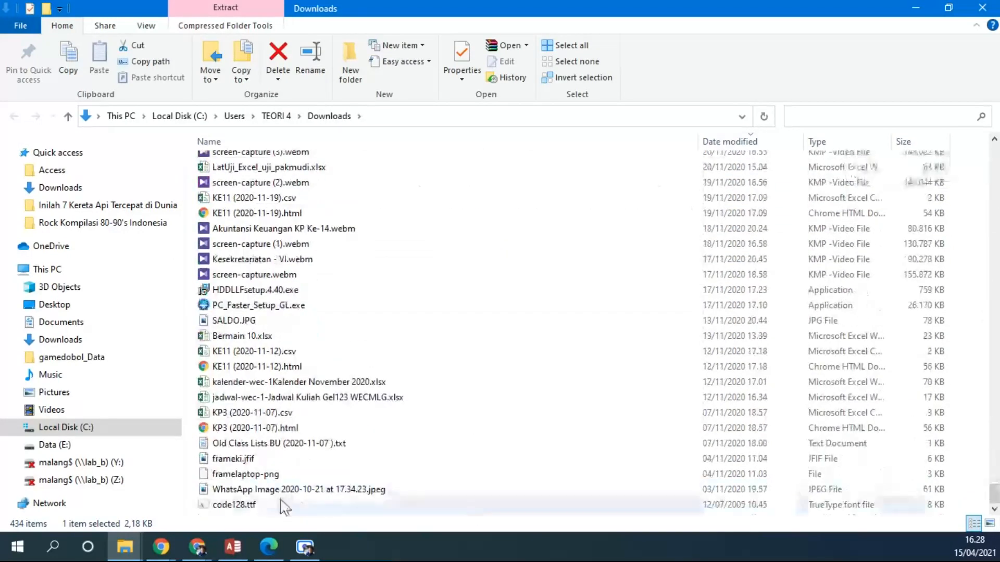
click(250, 505)
right_click(249, 505)
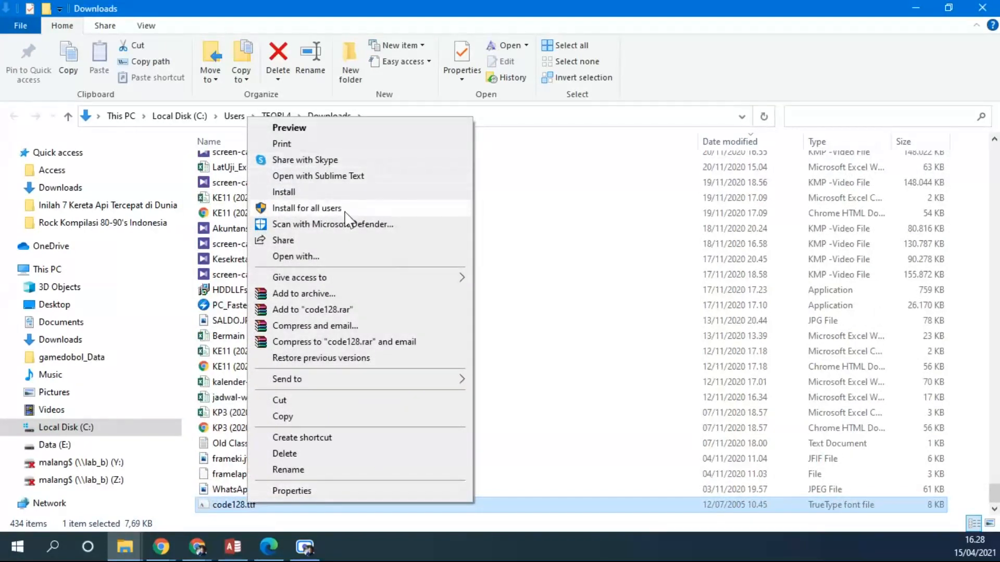
click(306, 209)
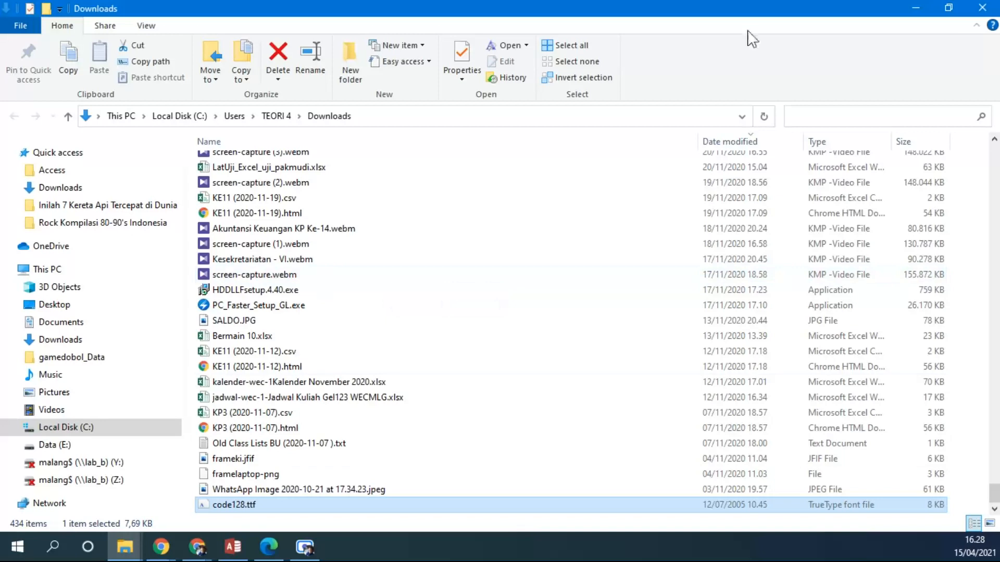
Switch to Access, widen the report to about 11.5 cm, and add a label about 5.4 by 1.4 cm reading "123456789" beside the card.
click(233, 547)
click(693, 68)
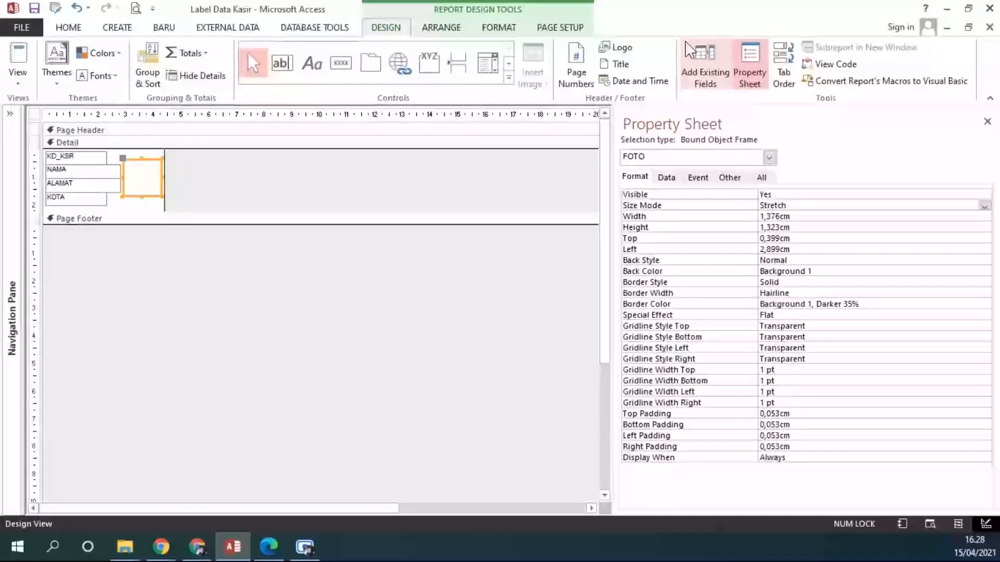
click(84, 158)
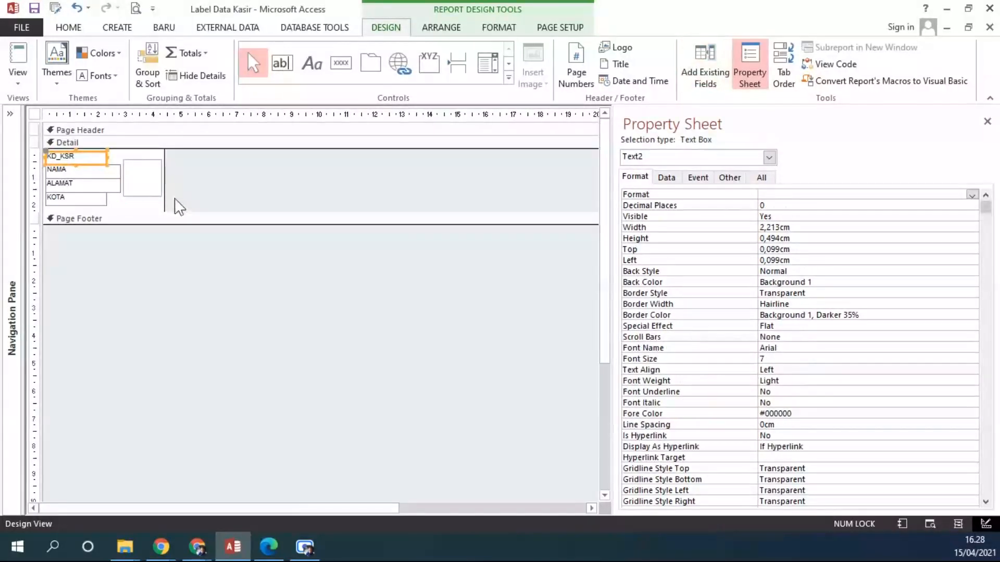
drag(165, 196, 361, 203)
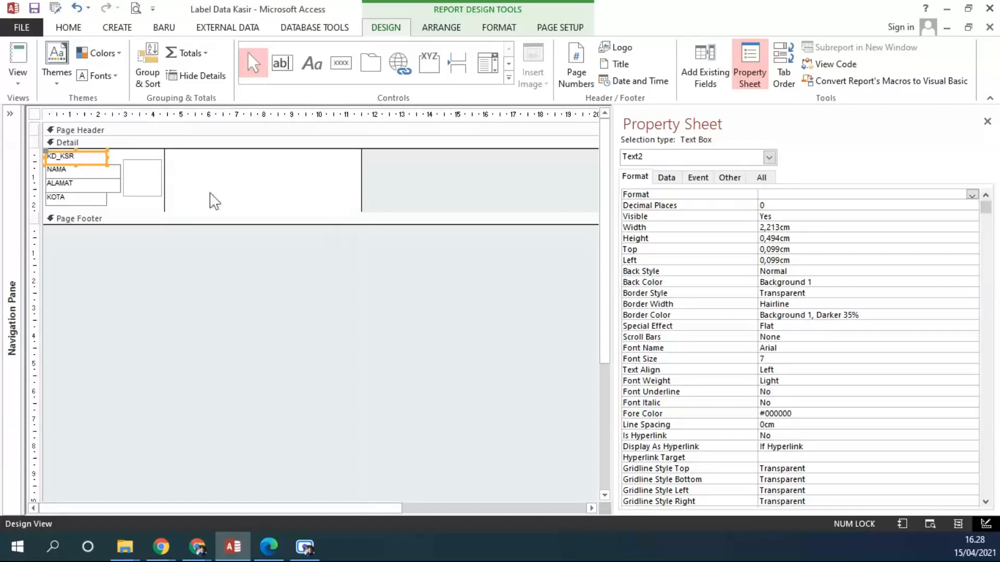
click(311, 64)
drag(189, 162, 339, 201)
text(123456789)
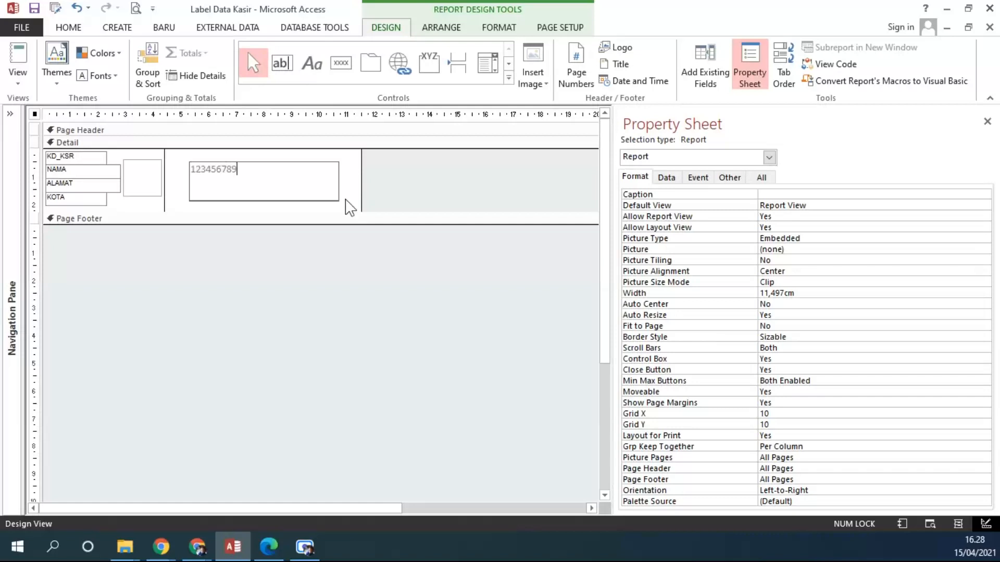
key(Return)
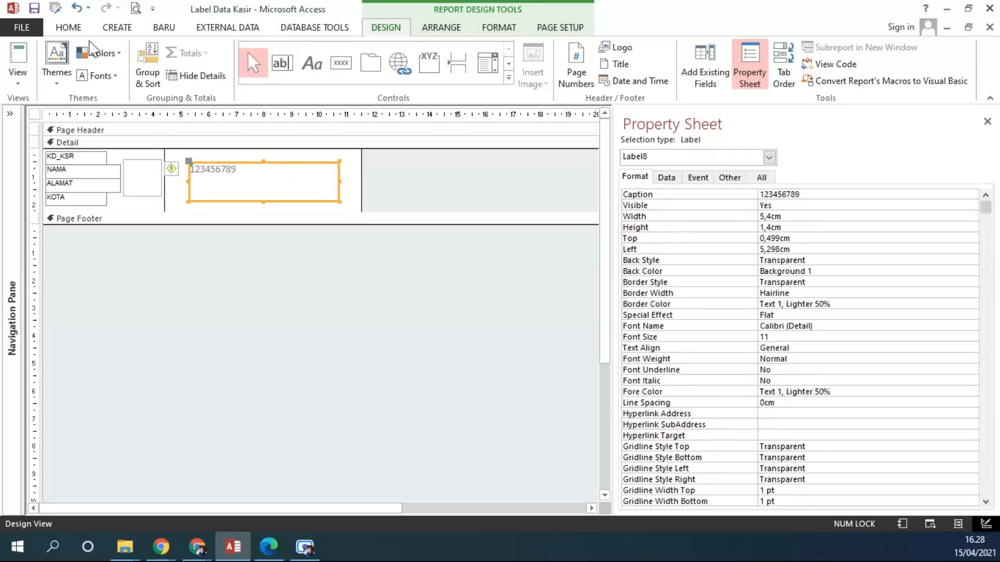
Set the font of the "123456789" label to Code 128.
click(72, 29)
click(750, 52)
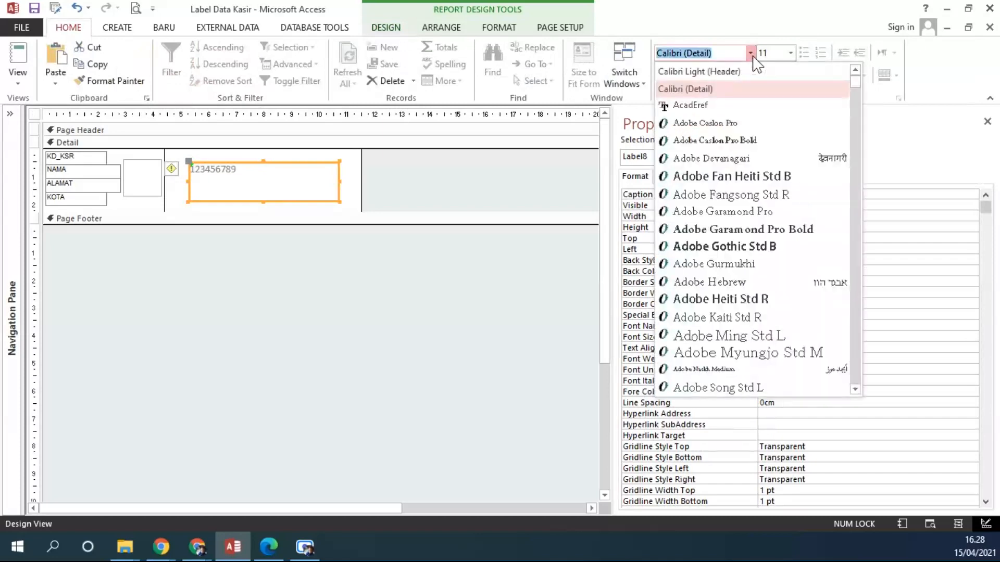
drag(858, 84, 857, 152)
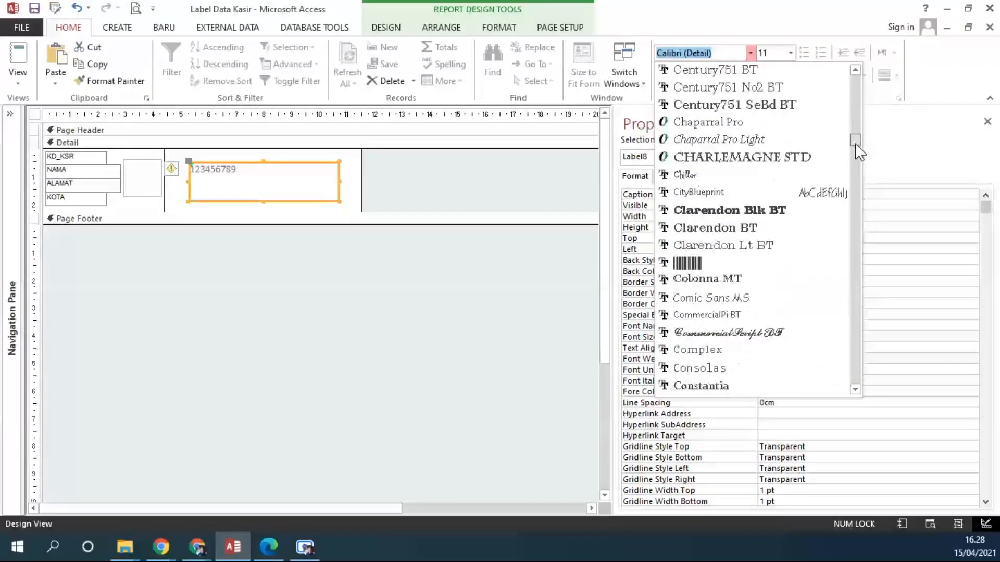
click(717, 261)
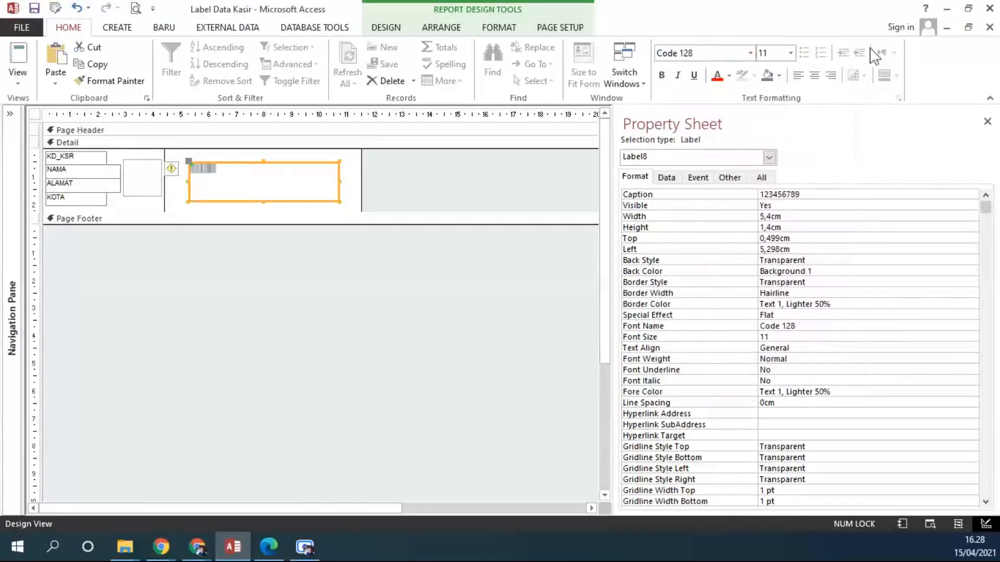
Set the barcode label's font size to 36 and narrow the label to about 3.3 cm.
click(791, 52)
click(765, 222)
click(790, 53)
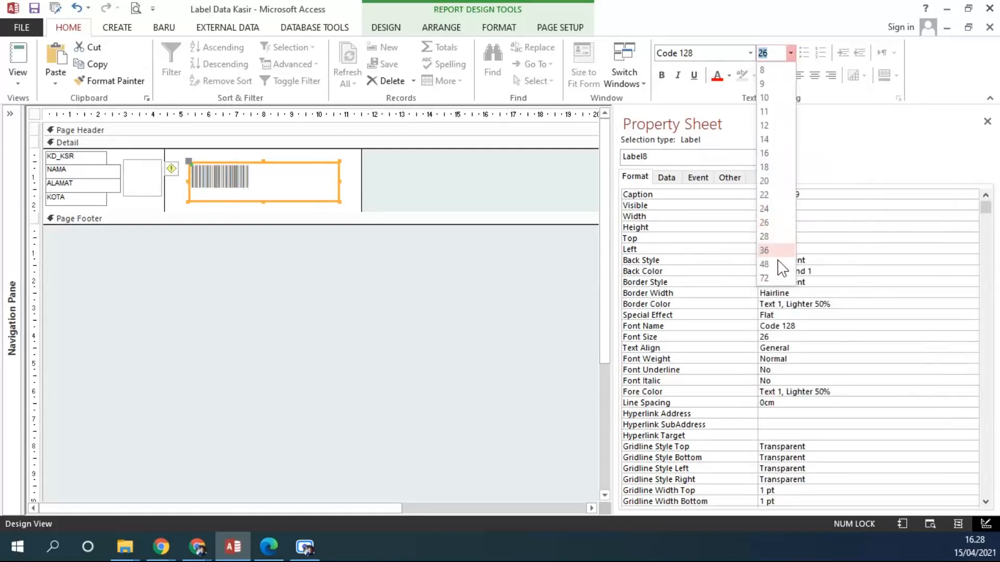
click(774, 276)
click(790, 52)
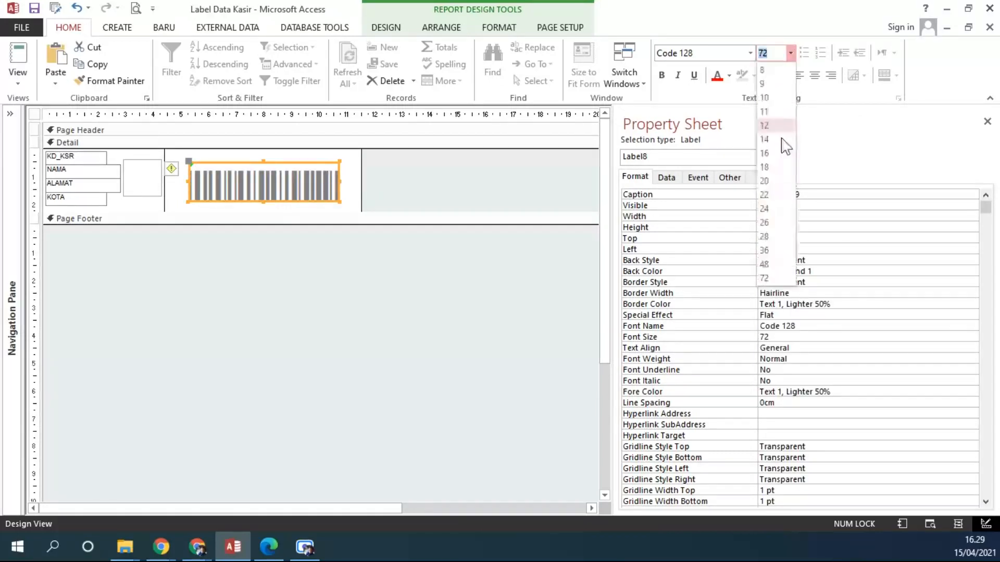
click(768, 247)
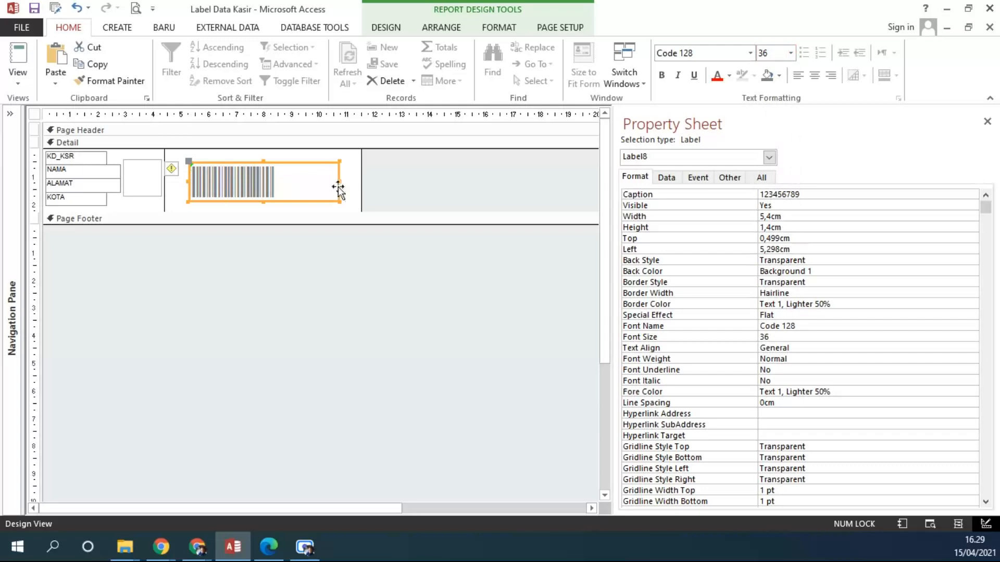
drag(339, 181, 281, 182)
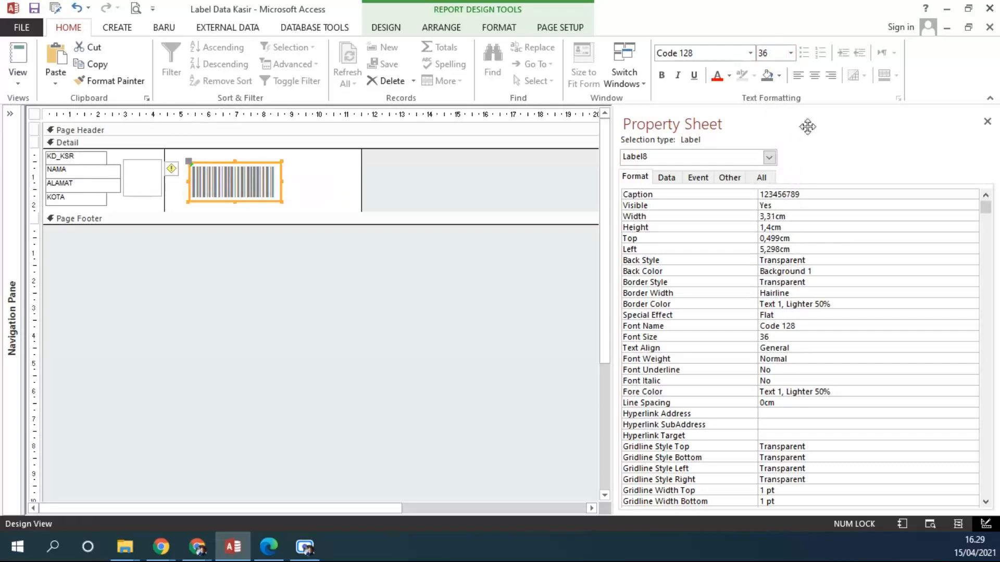
Fill the barcode label's background with the white theme color, Background 1.
click(779, 76)
click(777, 123)
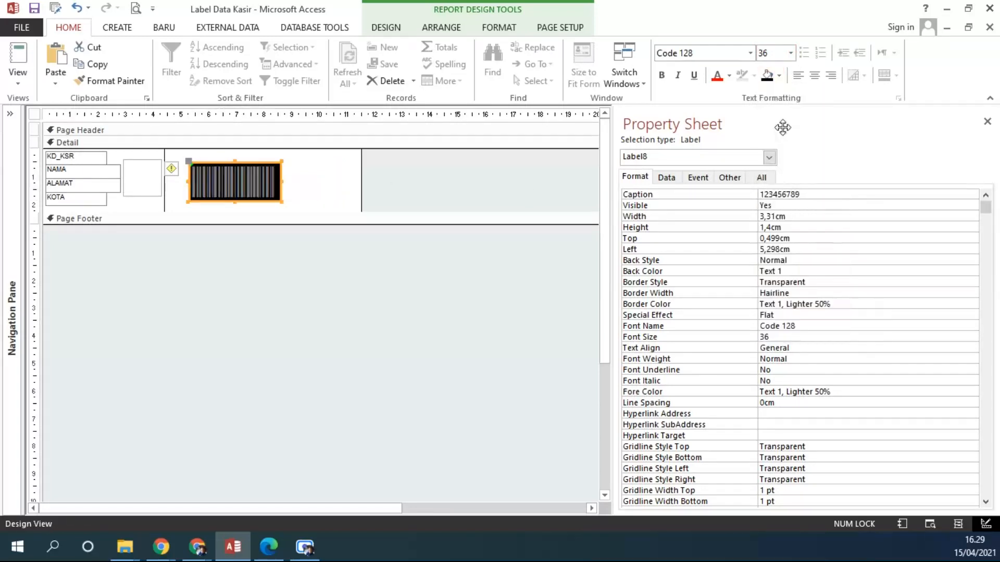
click(778, 75)
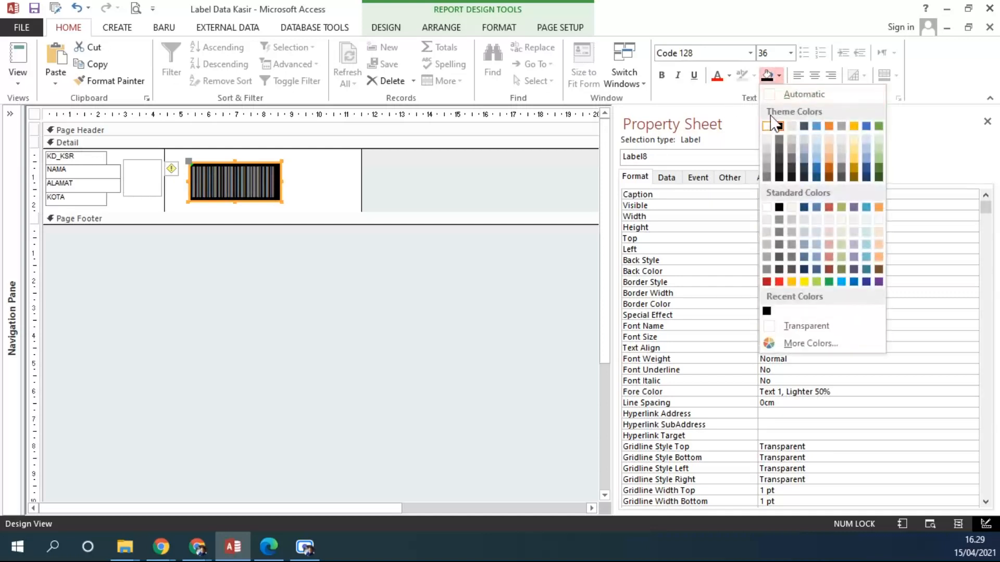
click(777, 124)
Set the barcode label's font color to black and center its text.
click(729, 75)
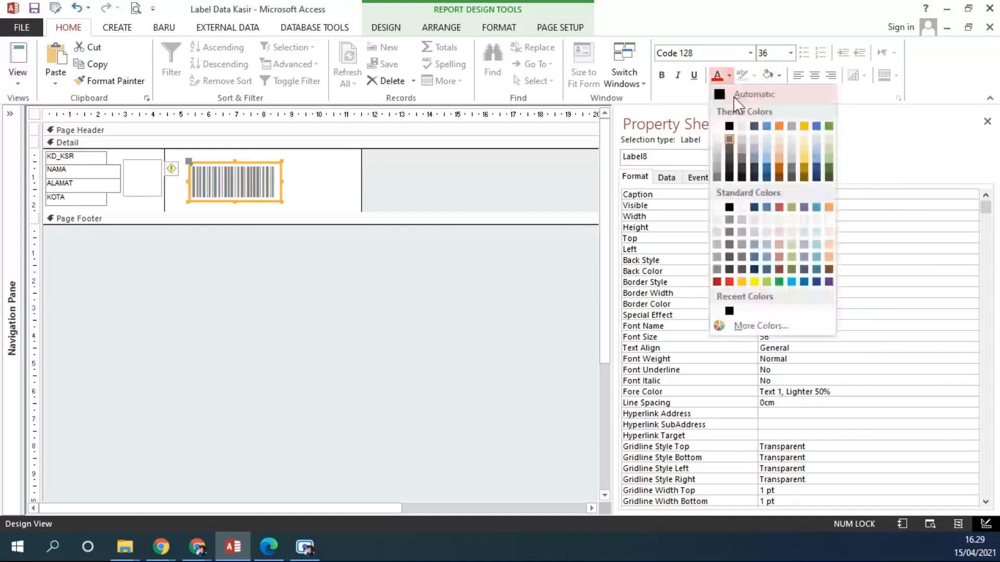
click(730, 126)
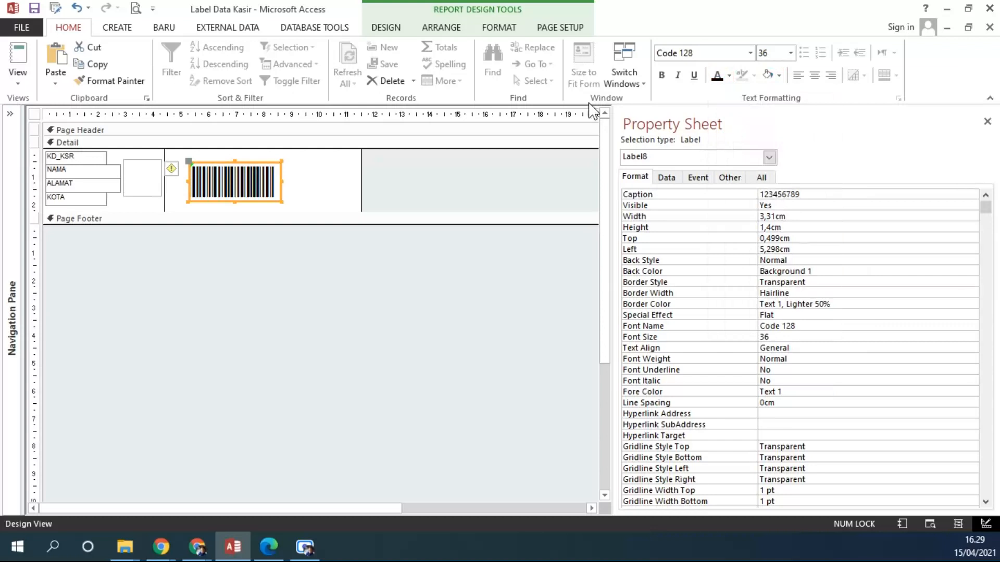
click(817, 77)
Narrow the report to just past the barcode label, preview the cards in Report View, and return to Design View.
click(343, 198)
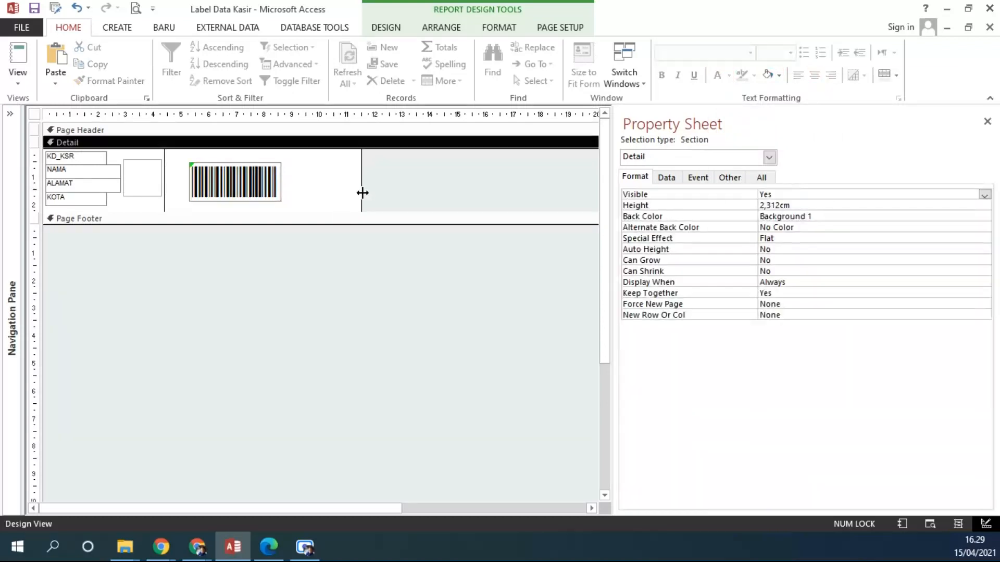
drag(363, 187, 289, 188)
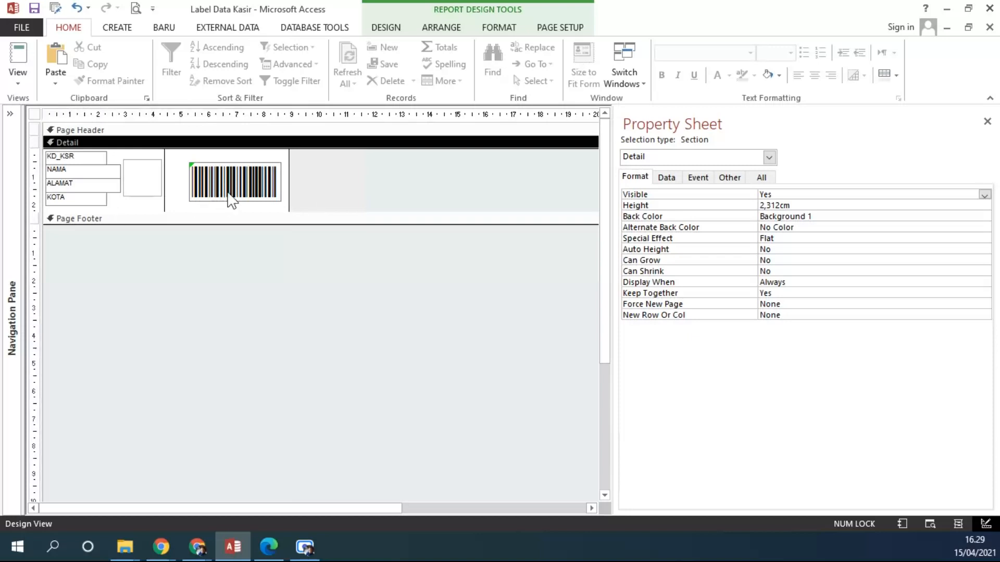
click(229, 199)
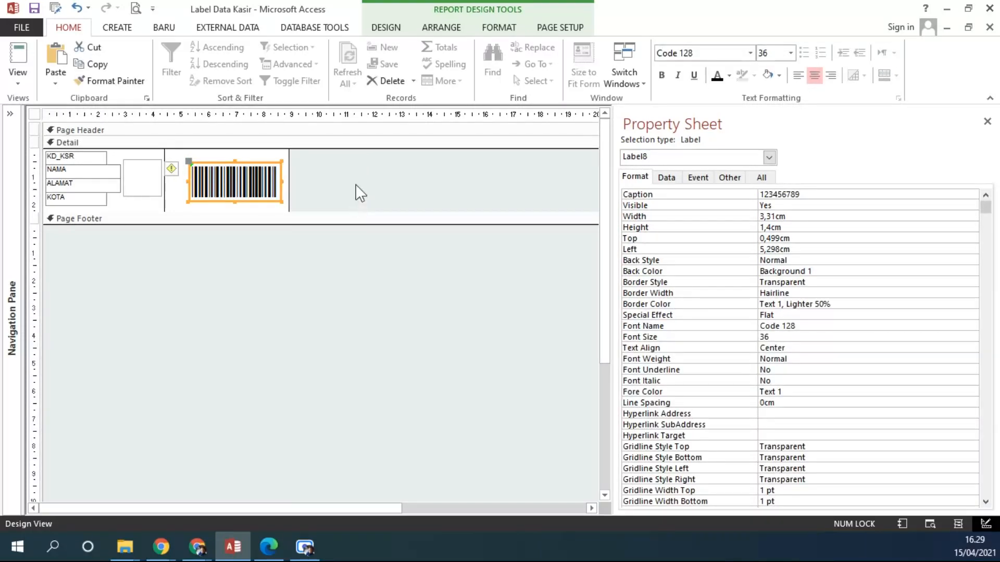
click(15, 78)
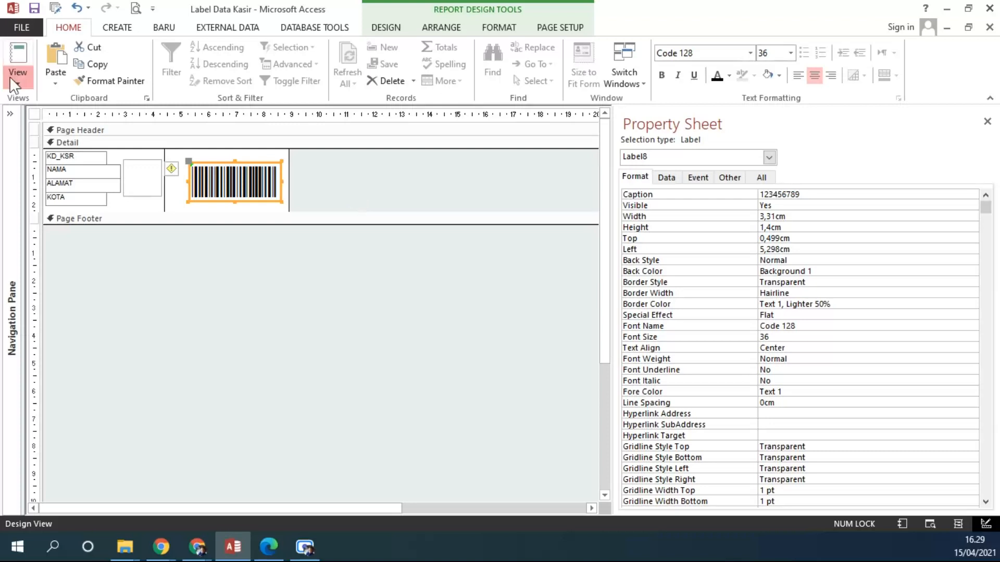
click(23, 106)
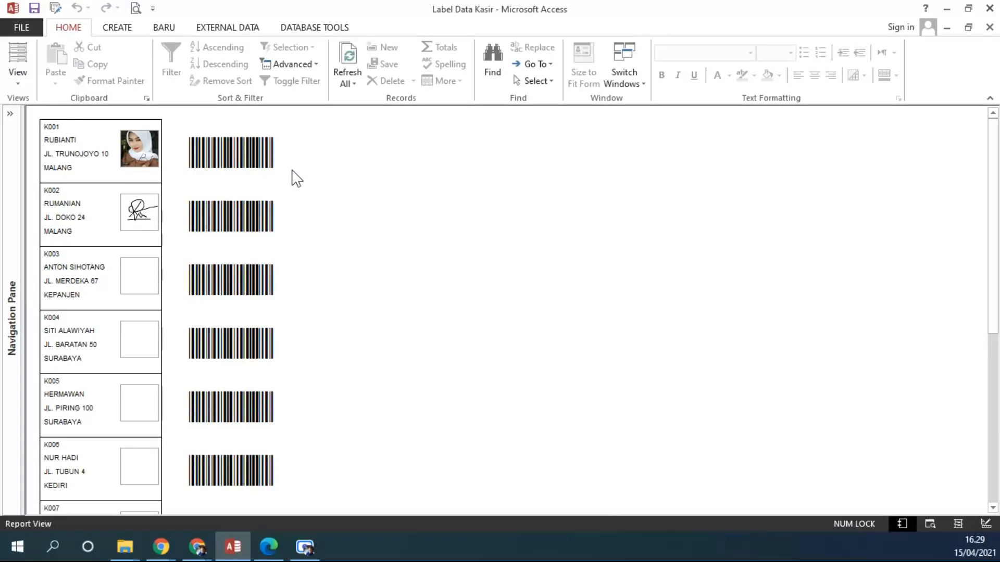
click(16, 81)
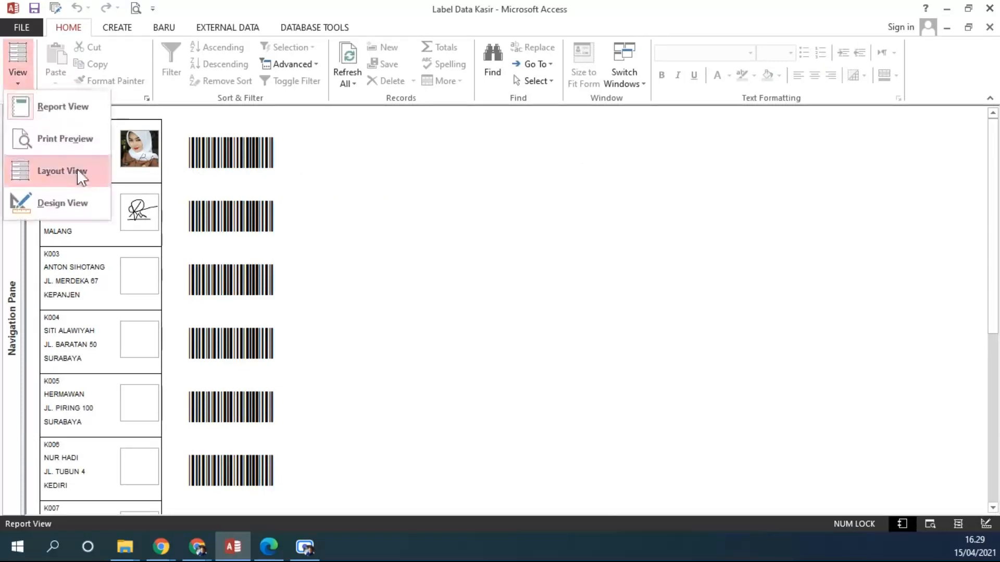
click(65, 203)
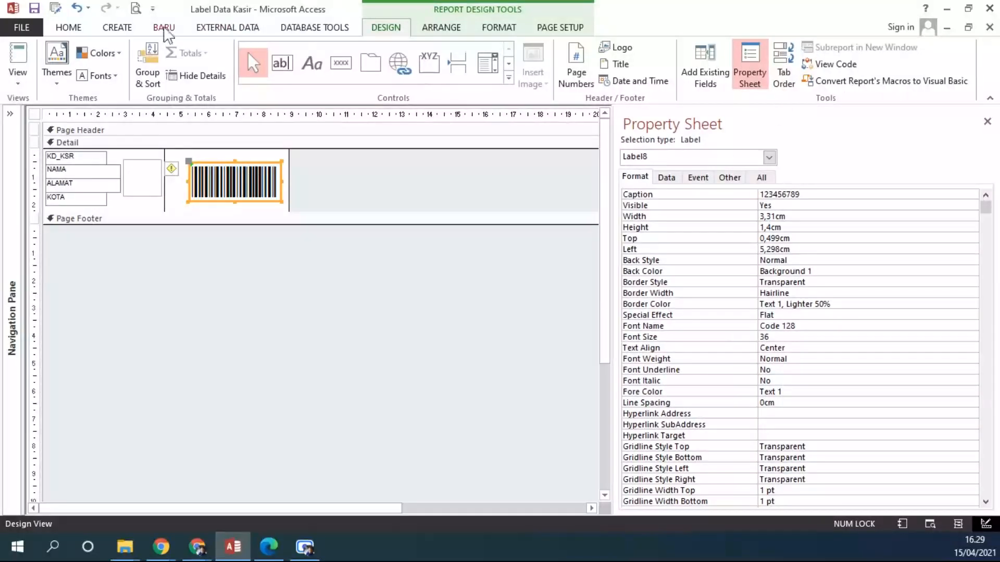
Change the barcode label's font to Centaur and select its caption text to read the digits it encodes.
click(73, 30)
click(750, 53)
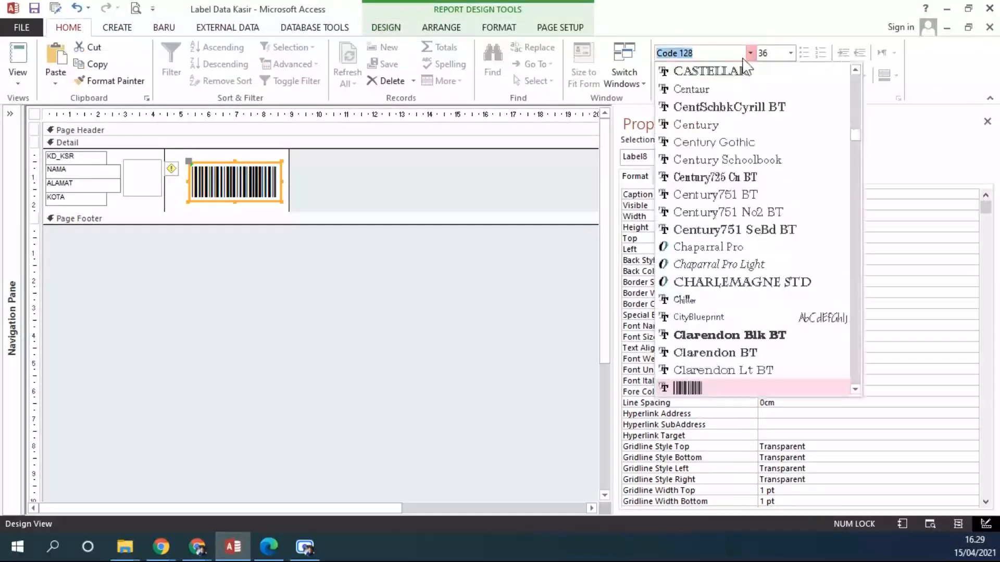
click(700, 87)
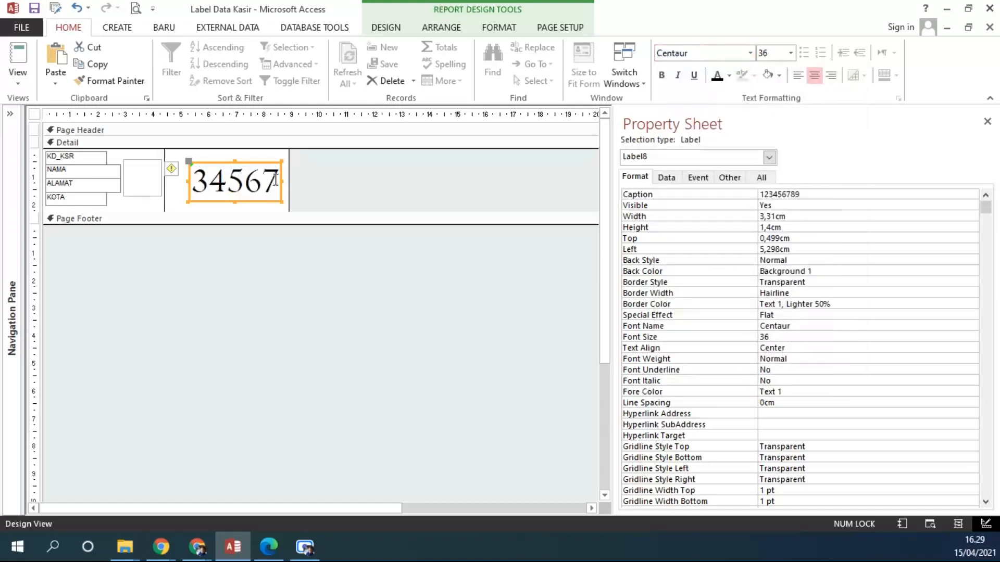
drag(189, 184, 263, 217)
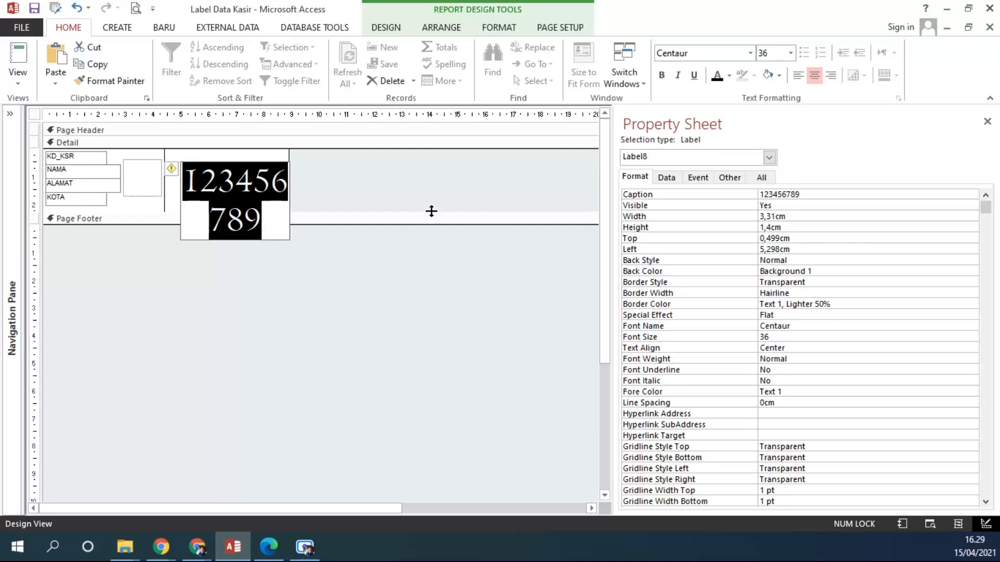
click(364, 189)
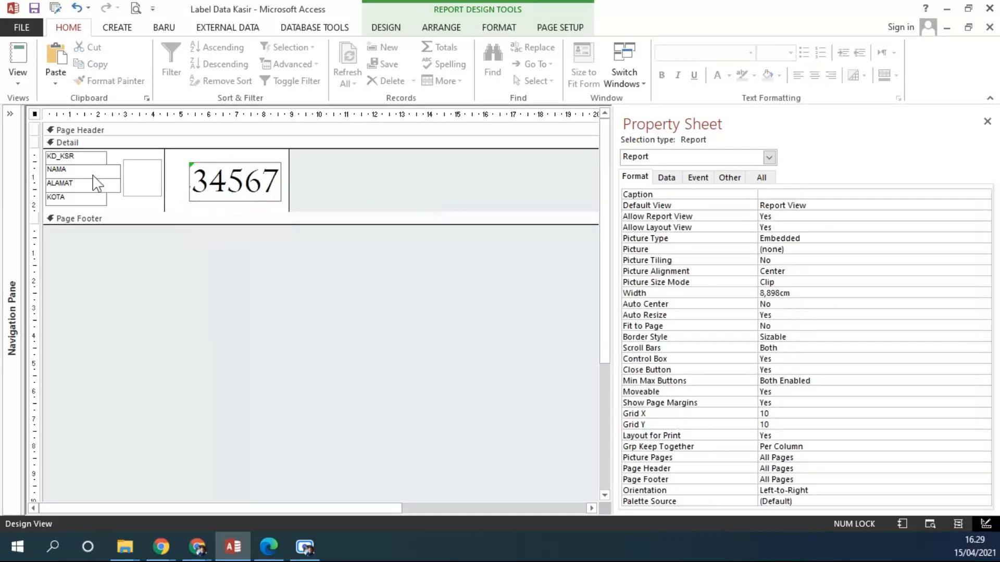
Select the KD_KSR text box, check the cards with the Centaur number label in Print Preview, and return to Design View.
click(84, 182)
click(86, 159)
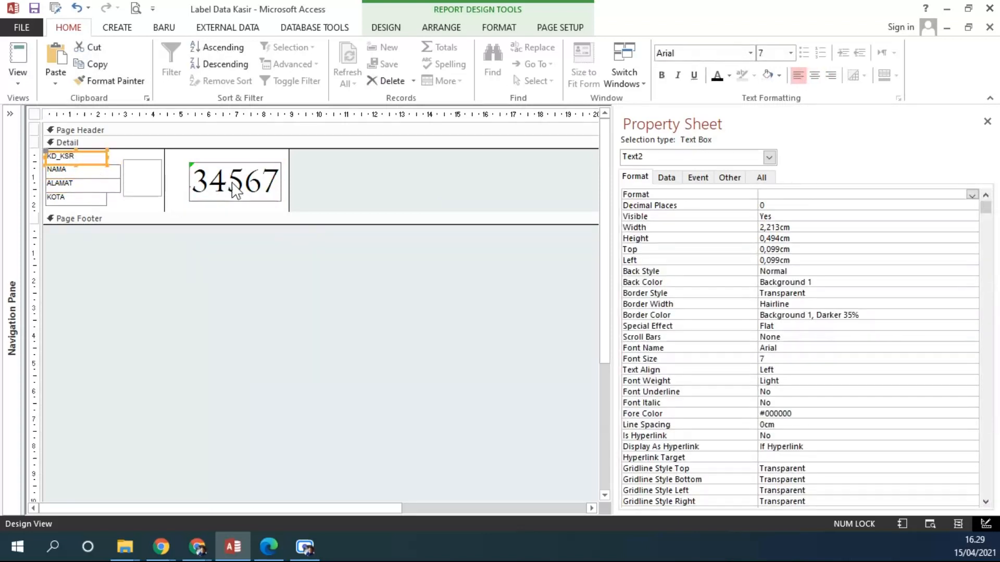
click(30, 79)
click(67, 133)
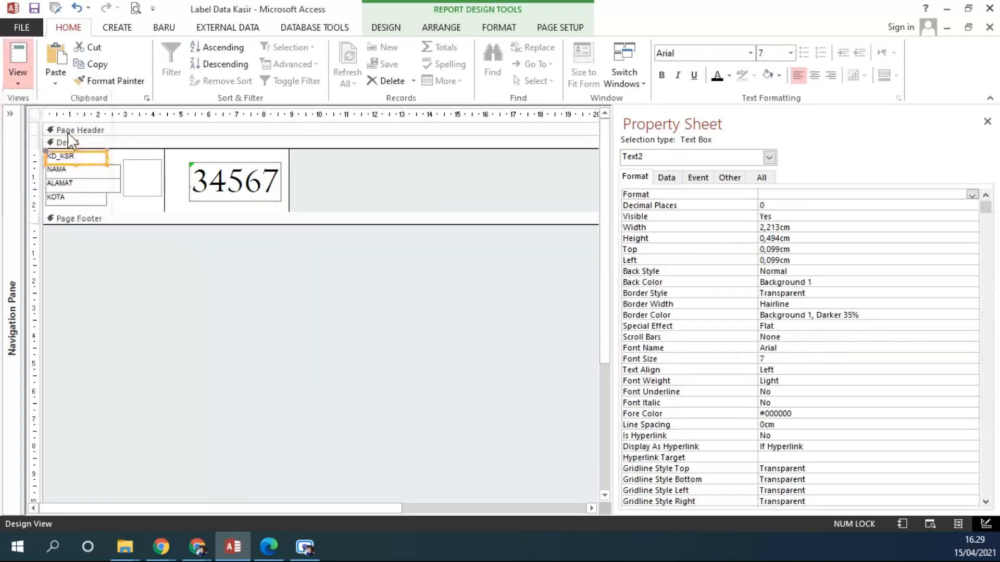
click(494, 341)
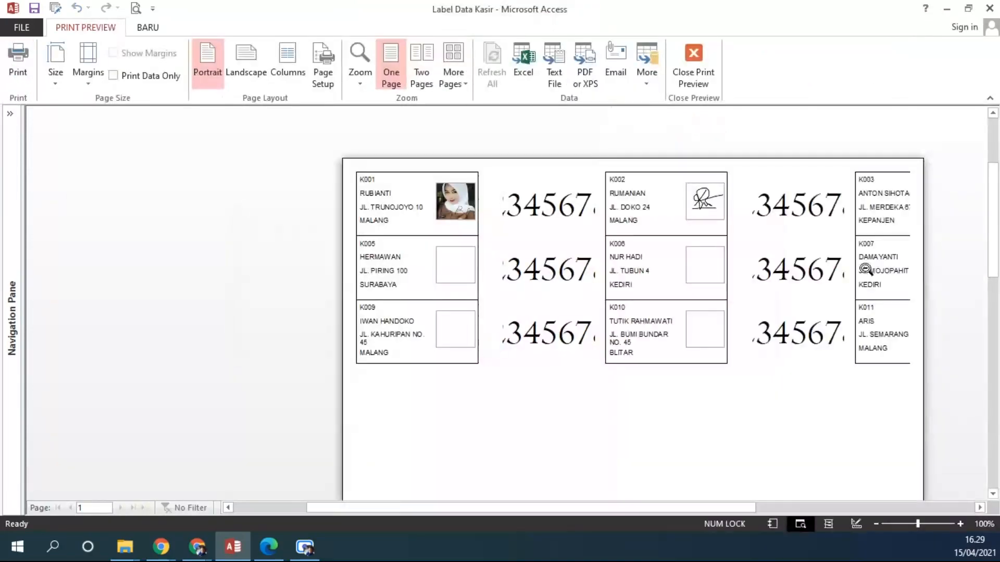
click(693, 65)
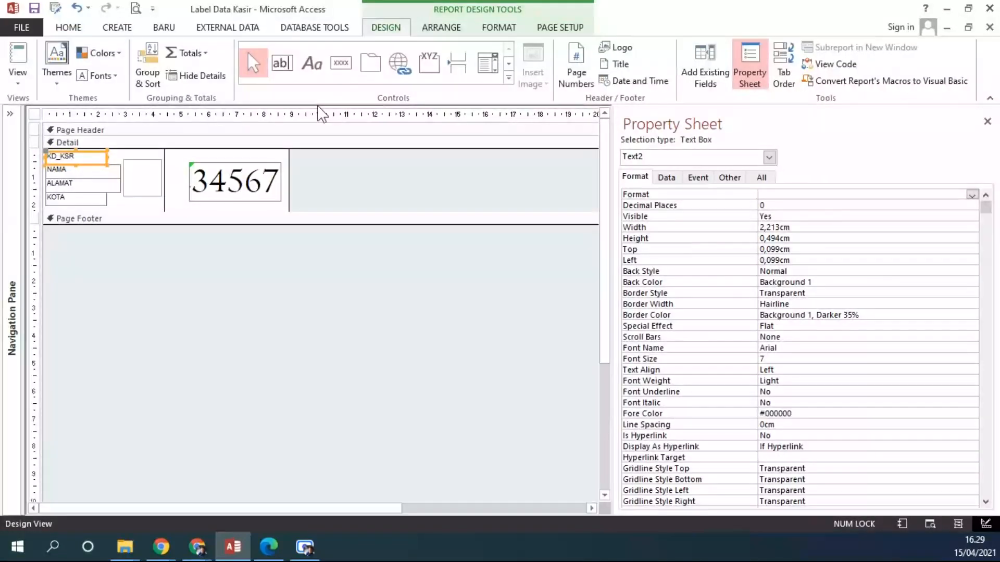
Delete the 123456789 label from the Detail section and narrow the report to about 4.4 cm, just past the photo frame.
click(254, 182)
key(Delete)
drag(289, 179, 163, 165)
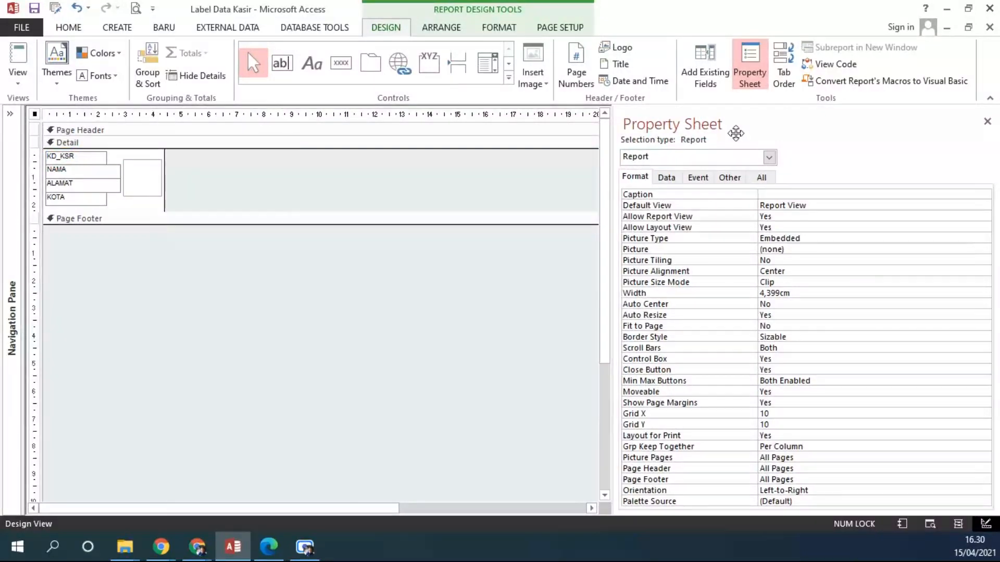
Hide the Property Sheet and show the cashier cards in Print Preview.
click(987, 121)
click(18, 78)
click(51, 130)
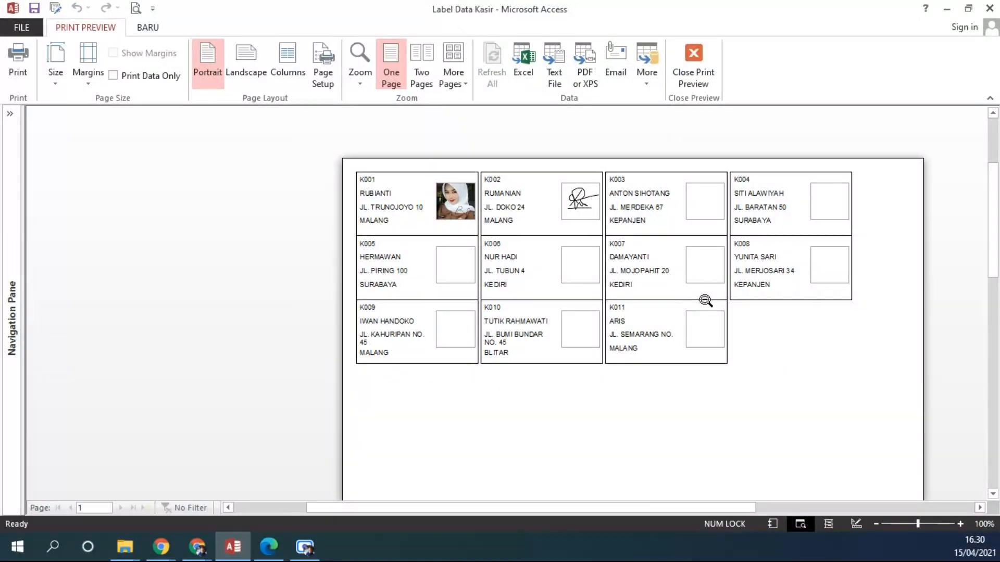
Leave Print Preview and close the Label Data Kasir report, saving its design changes.
click(695, 73)
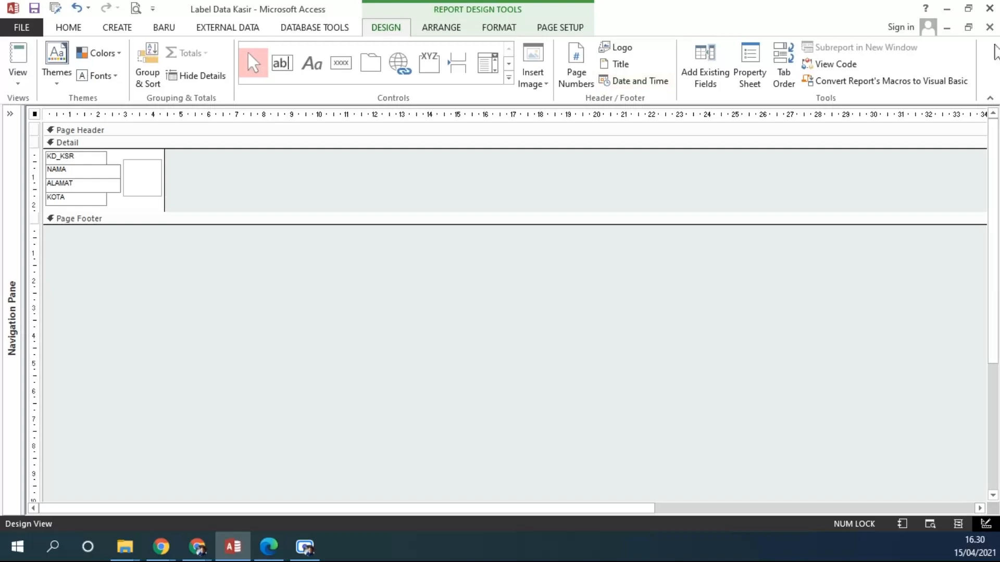
click(989, 27)
click(444, 313)
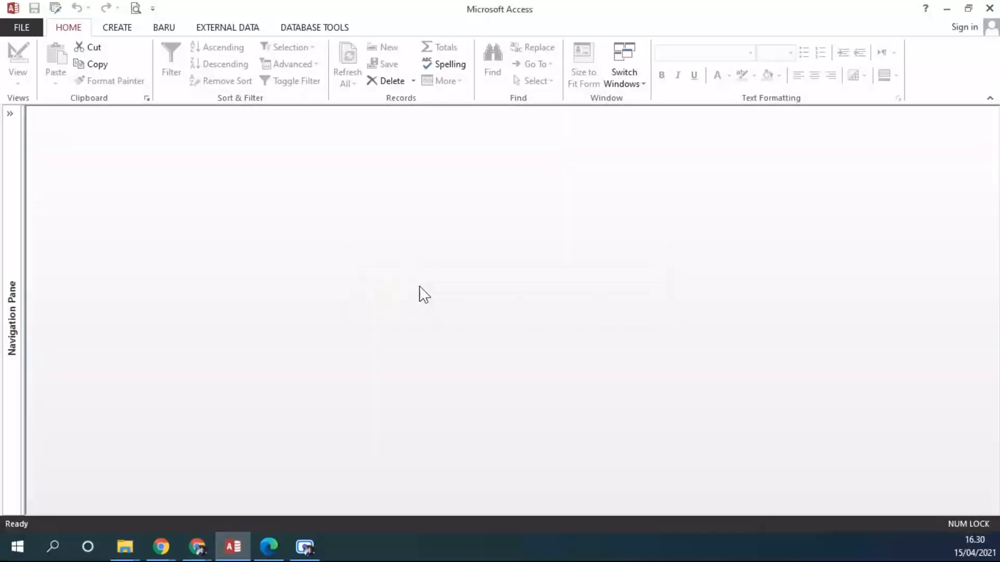